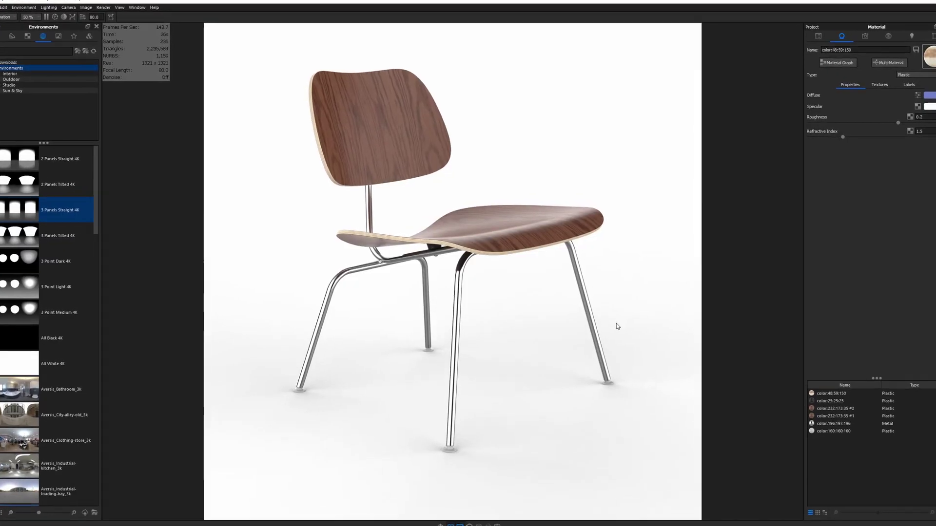
- Pause and then resume the real-time render with Shift+P
{"action": "key", "text": "shift+p"}
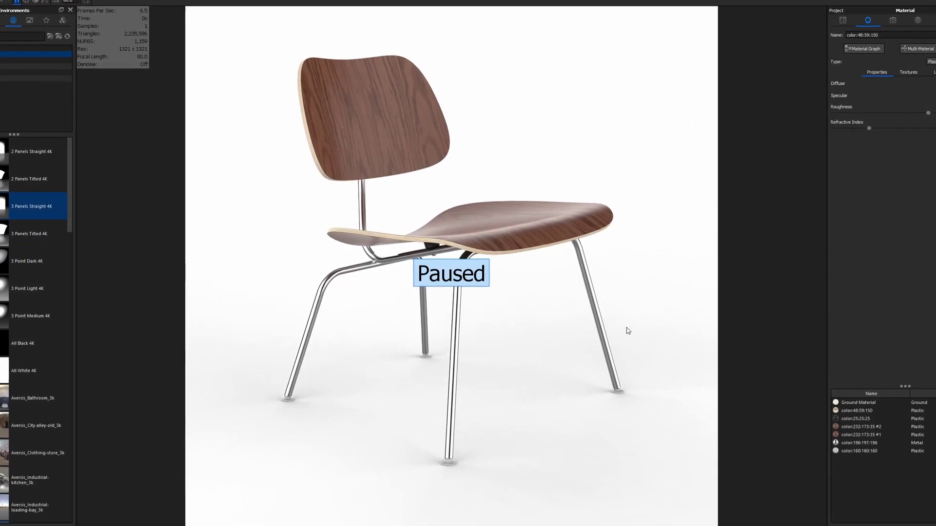
{"action": "key", "text": "shift+p"}
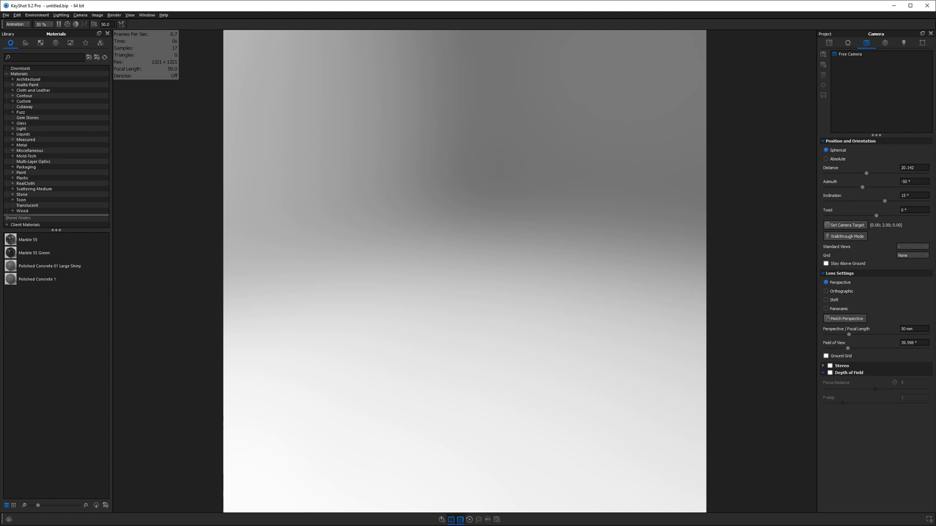
- Import the Basic Room Vignettev2 v2 model into the scene
{"action": "left_click_drag", "start_coordinate": [933, 229], "coordinate": [534, 228]}
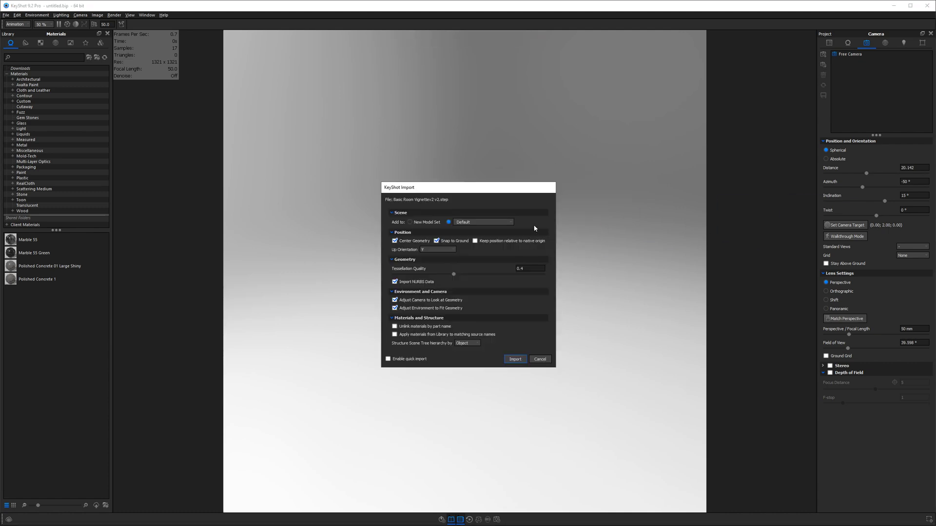
{"action": "left_click", "coordinate": [515, 359]}
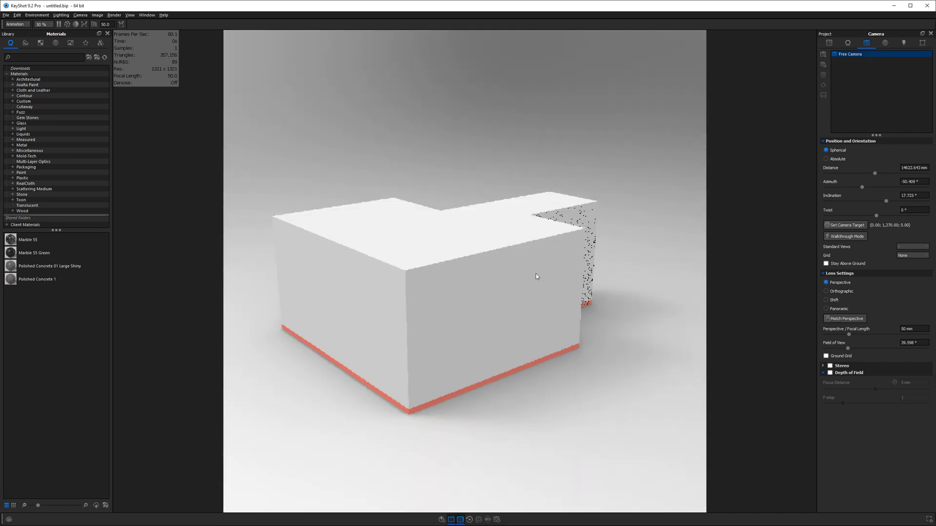
{"action": "left_click_drag", "start_coordinate": [536, 273], "coordinate": [485, 263]}
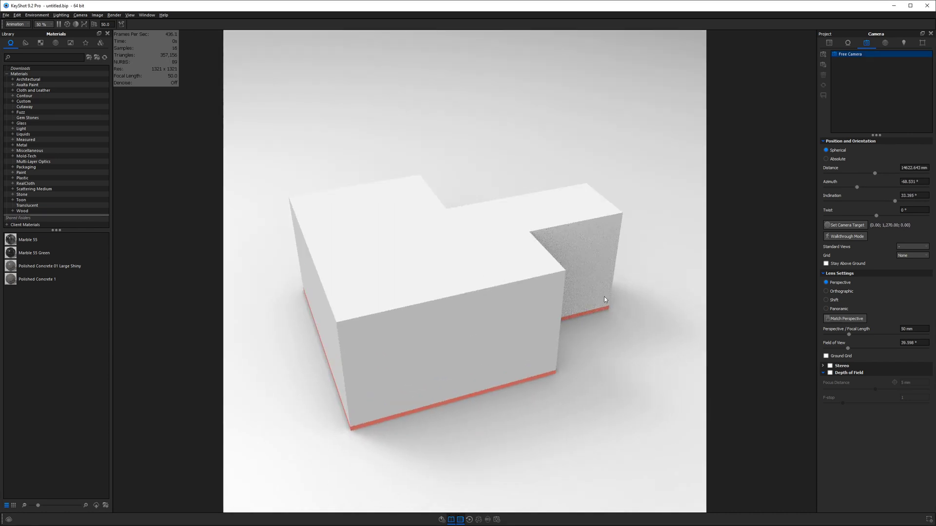
- Hide the room's Ceiling part in the Scene tree to reveal the interior
{"action": "left_click", "coordinate": [829, 43]}
{"action": "left_click", "coordinate": [842, 80]}
{"action": "left_click", "coordinate": [836, 79]}
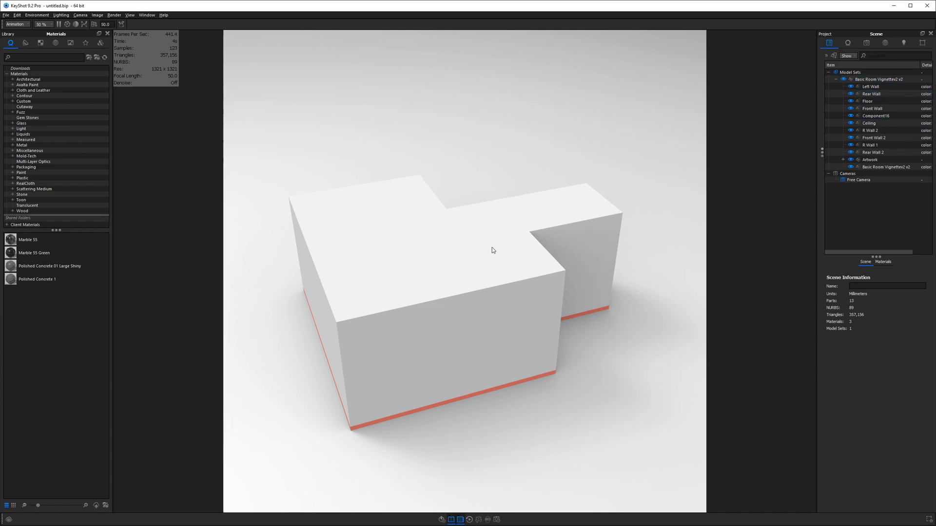
{"action": "left_click", "coordinate": [463, 277]}
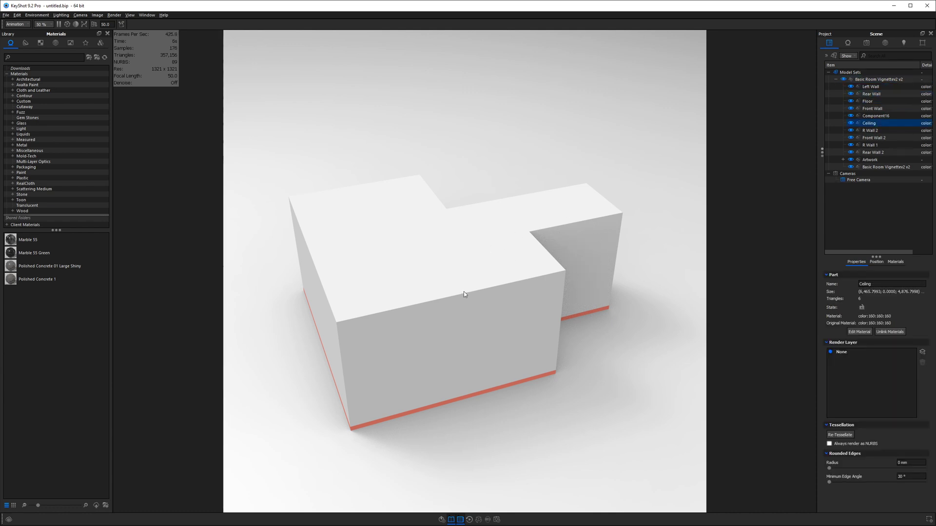
{"action": "left_click", "coordinate": [850, 123]}
{"action": "mouse_move", "coordinate": [429, 254]}
{"action": "left_mouse_down"}
{"action": "mouse_move", "coordinate": [427, 339]}
{"action": "mouse_move", "coordinate": [439, 254]}
{"action": "left_mouse_up"}
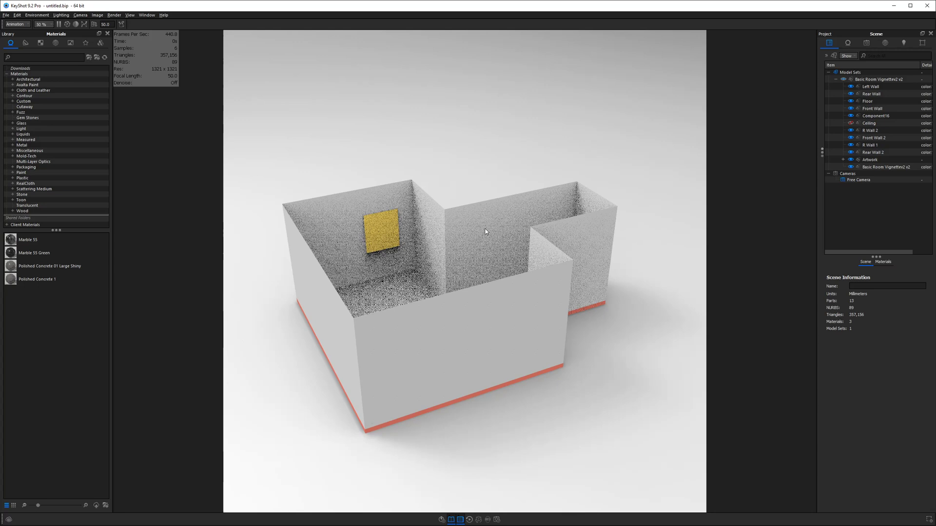
- Delete the red floor slab part from the room model
{"action": "left_click", "coordinate": [875, 116]}
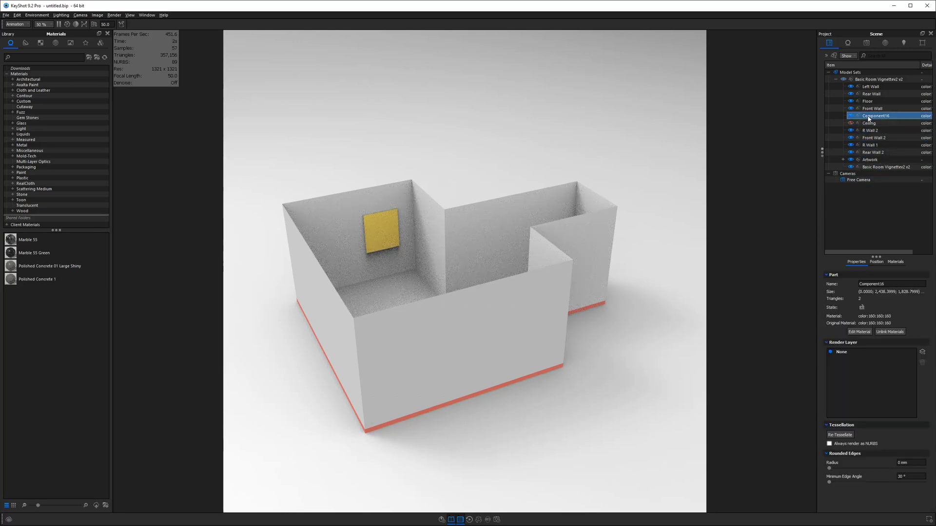
{"action": "left_click", "coordinate": [525, 375]}
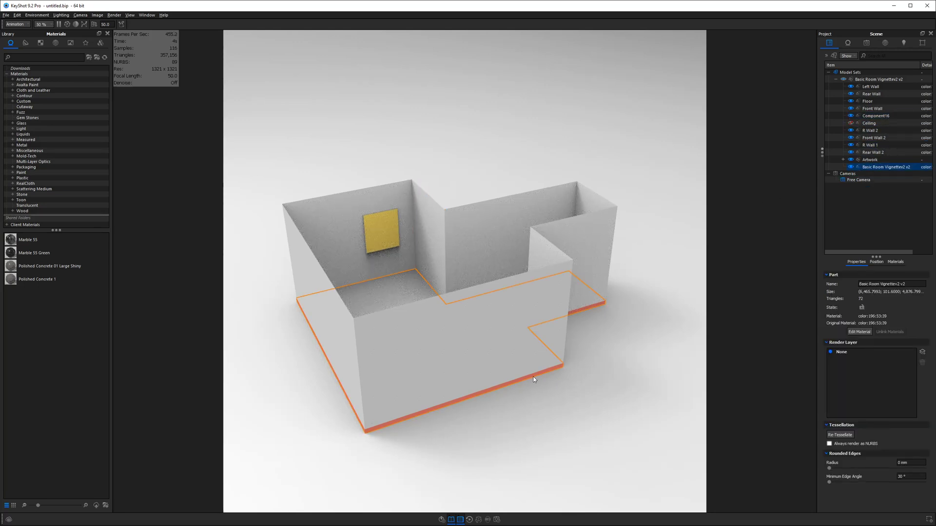
{"action": "right_click", "coordinate": [877, 168]}
{"action": "left_click", "coordinate": [893, 392]}
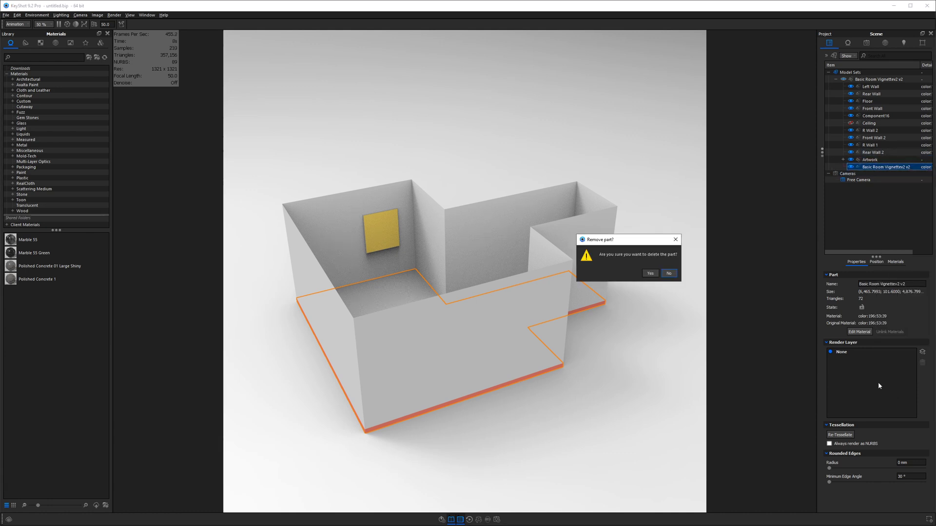
{"action": "left_click", "coordinate": [649, 273]}
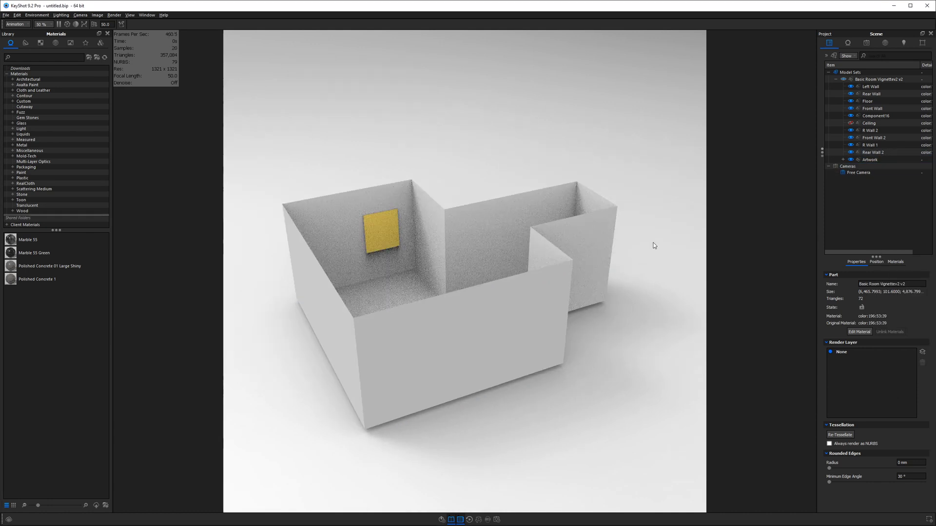
- Snap the whole room group down onto the ground
{"action": "left_click", "coordinate": [867, 80]}
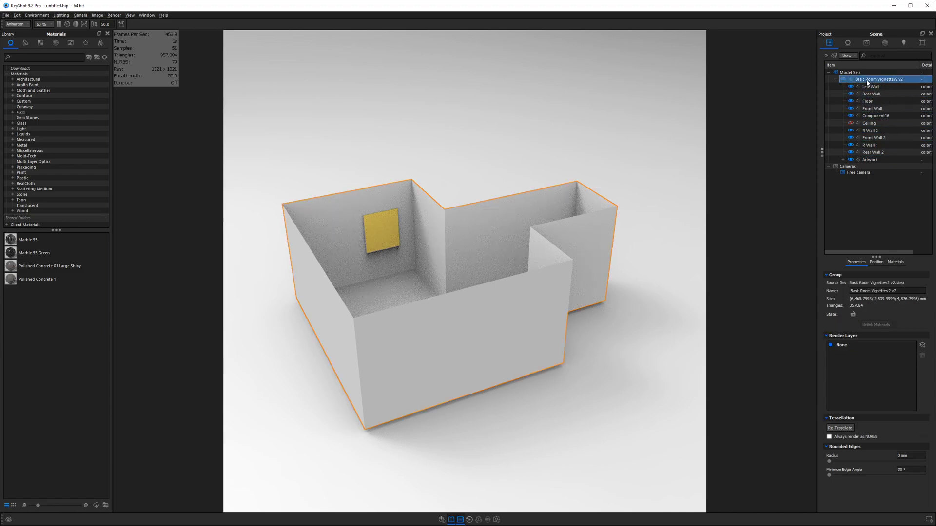
{"action": "left_click", "coordinate": [876, 262]}
{"action": "left_click", "coordinate": [867, 337]}
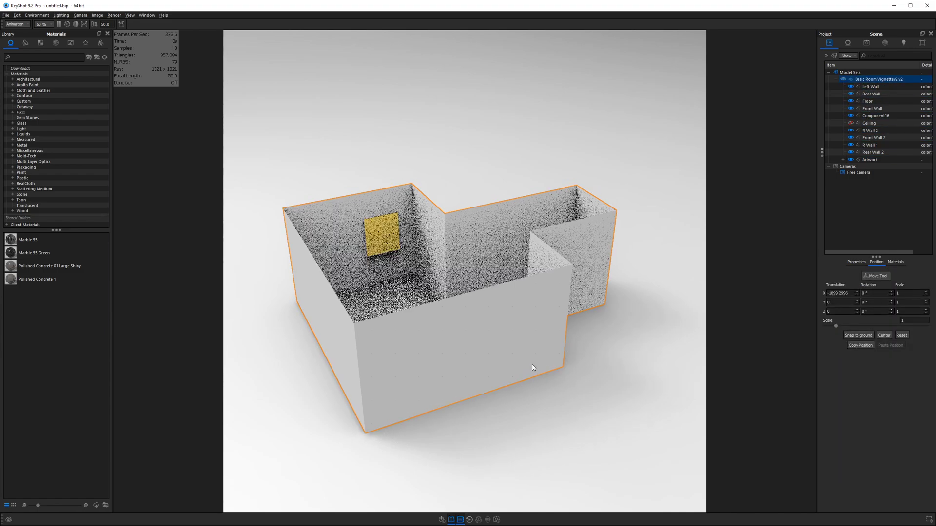
{"action": "left_click_drag", "start_coordinate": [533, 368], "coordinate": [515, 376]}
{"action": "scroll", "coordinate": [516, 376], "scroll_direction": "up", "scroll_amount": 5}
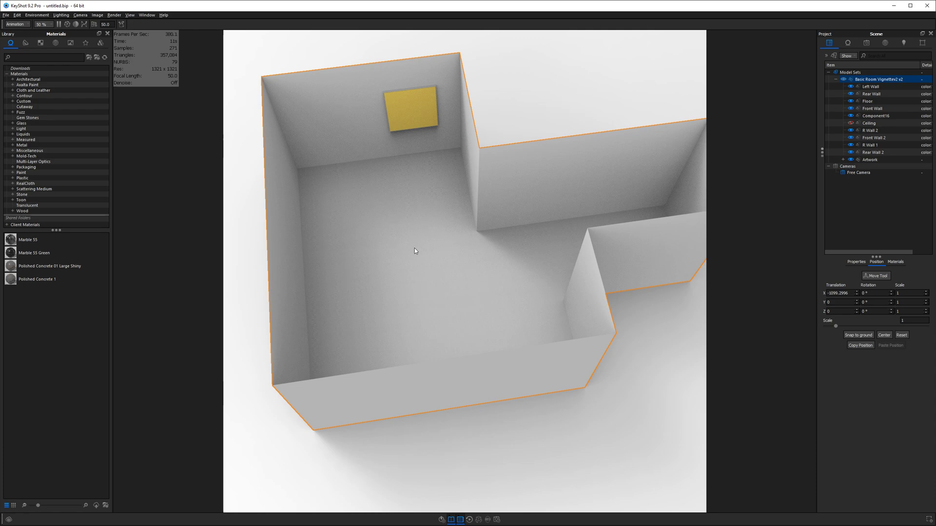
{"action": "left_click_drag", "start_coordinate": [422, 234], "coordinate": [506, 208]}
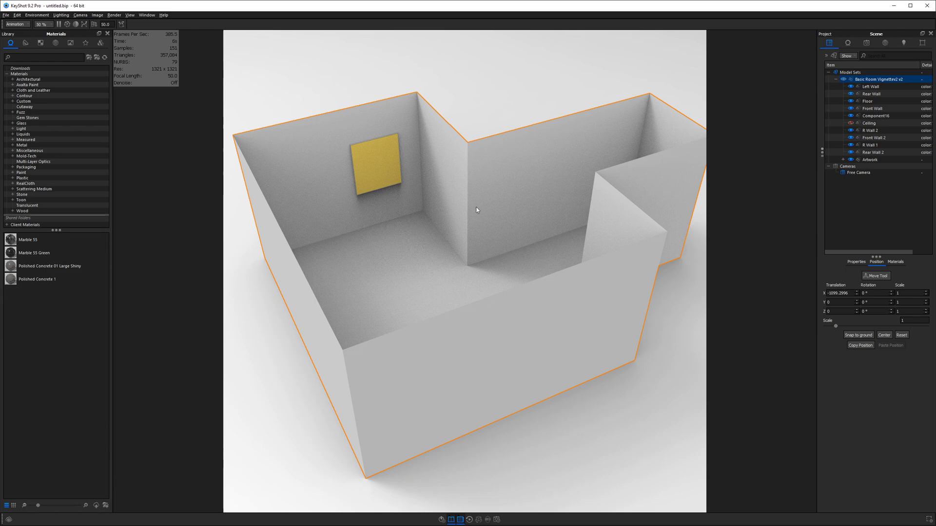
- Hide the Front Wall and Left Wall, then move in close facing the artwork wall
{"action": "left_click_drag", "start_coordinate": [388, 366], "coordinate": [439, 317]}
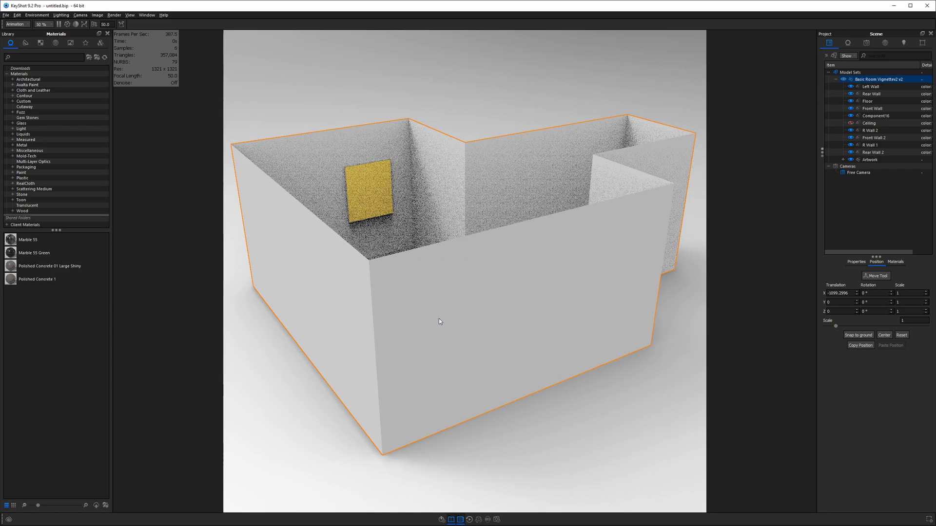
{"action": "right_click", "coordinate": [432, 298]}
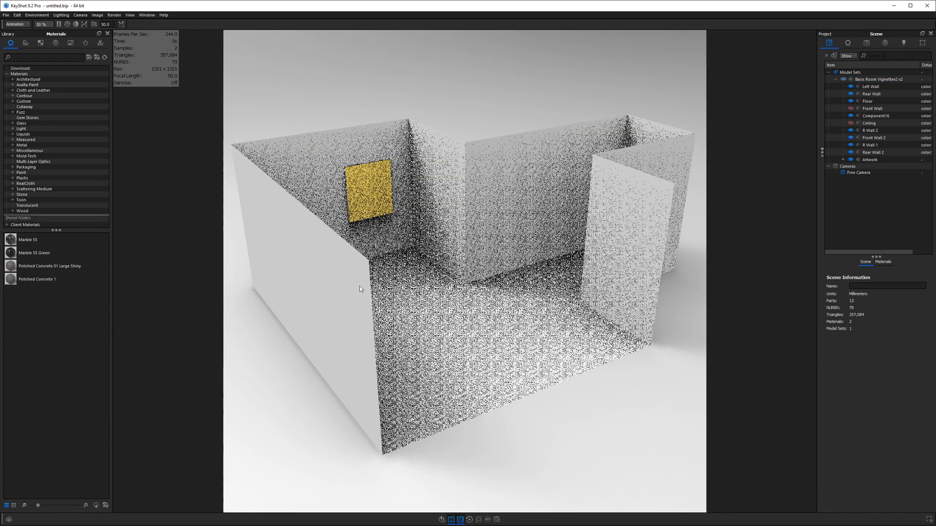
{"action": "right_click", "coordinate": [356, 280]}
{"action": "scroll", "coordinate": [441, 182], "scroll_direction": "up", "scroll_amount": 8}
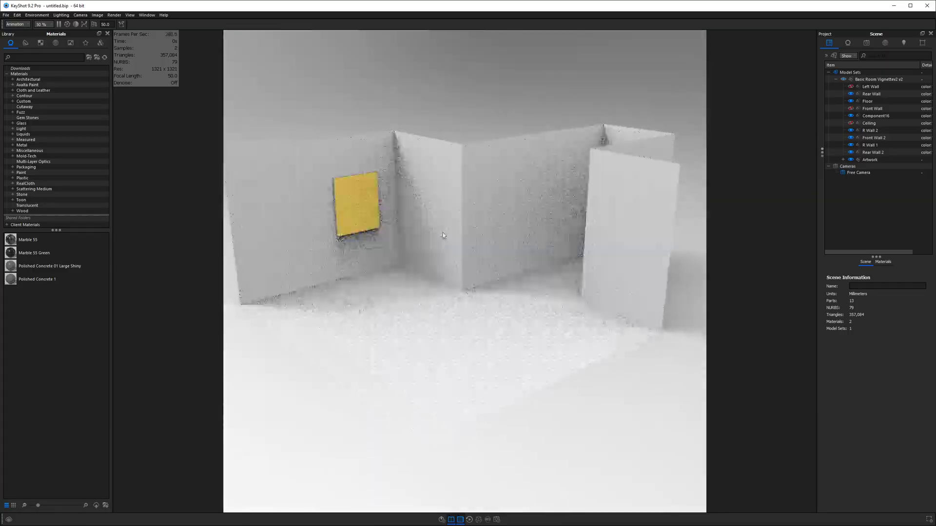
{"action": "left_click_drag", "start_coordinate": [519, 325], "coordinate": [497, 244]}
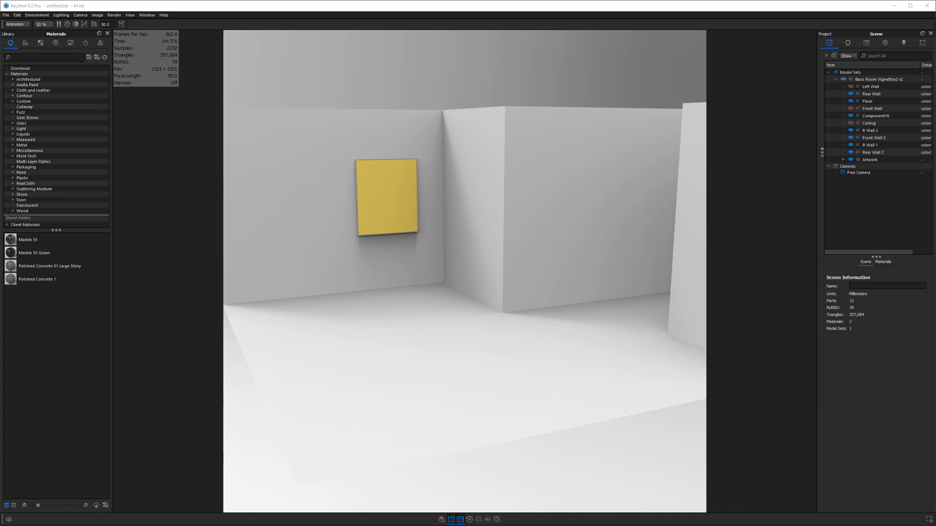
- Import Bent Plywood Demo.bip into the room as a New Model Set
{"action": "left_click_drag", "start_coordinate": [935, 126], "coordinate": [443, 263]}
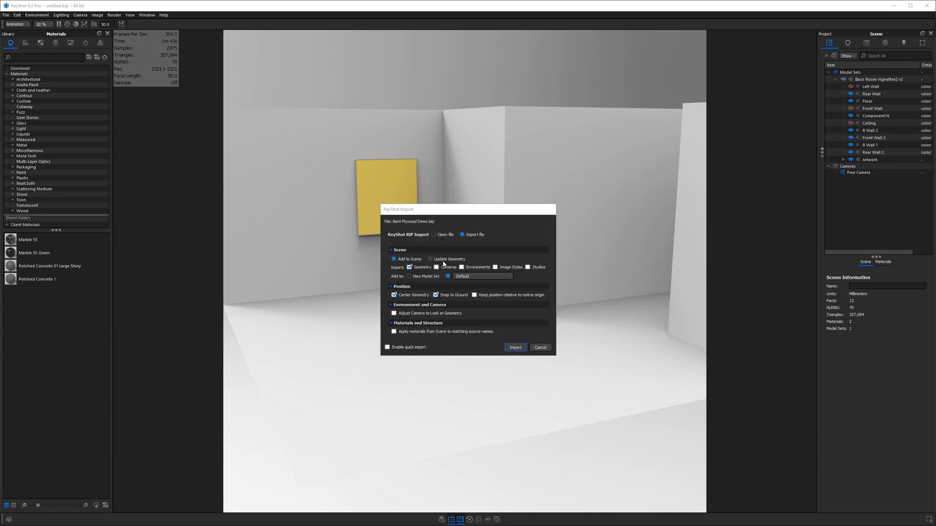
{"action": "left_click_drag", "start_coordinate": [486, 210], "coordinate": [503, 137]}
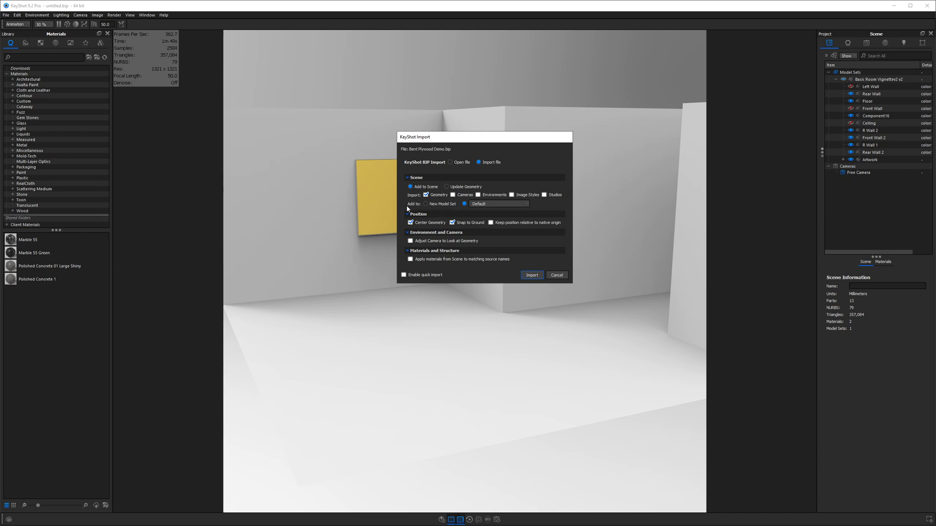
{"action": "left_click", "coordinate": [426, 204]}
{"action": "left_click", "coordinate": [531, 276]}
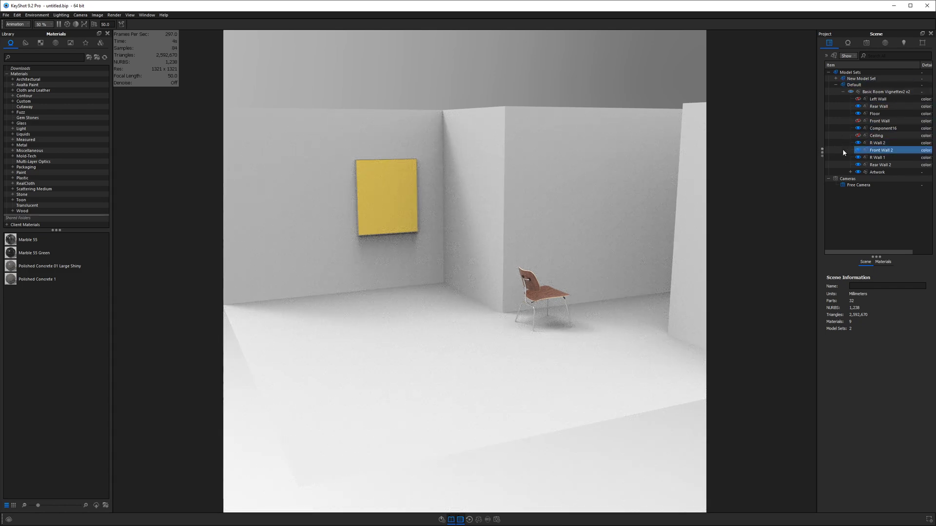
- Widen the Scene panel and switch the scene between the Default and chair model sets
{"action": "mouse_move", "coordinate": [815, 140]}
{"action": "left_mouse_down"}
{"action": "mouse_move", "coordinate": [771, 141]}
{"action": "mouse_move", "coordinate": [810, 150]}
{"action": "left_mouse_up"}
{"action": "left_click", "coordinate": [795, 75]}
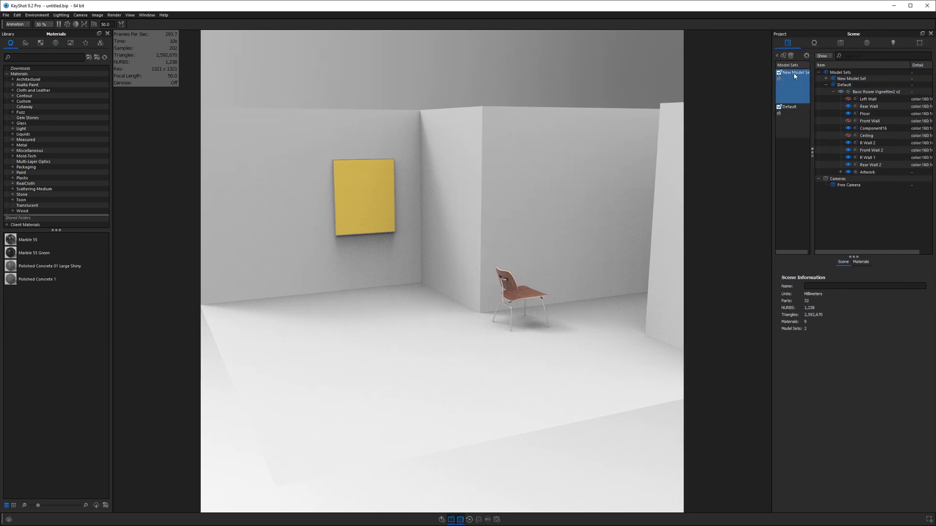
{"action": "left_click", "coordinate": [792, 122]}
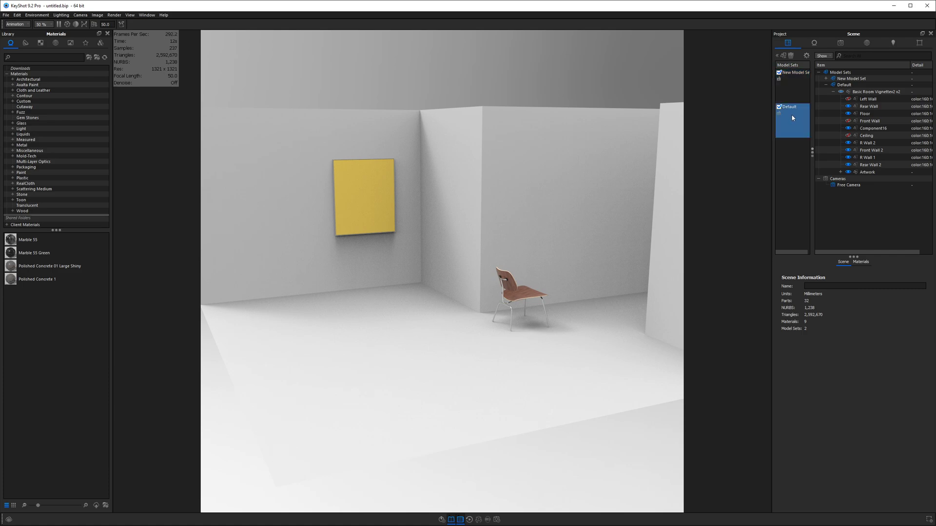
{"action": "left_click", "coordinate": [786, 109]}
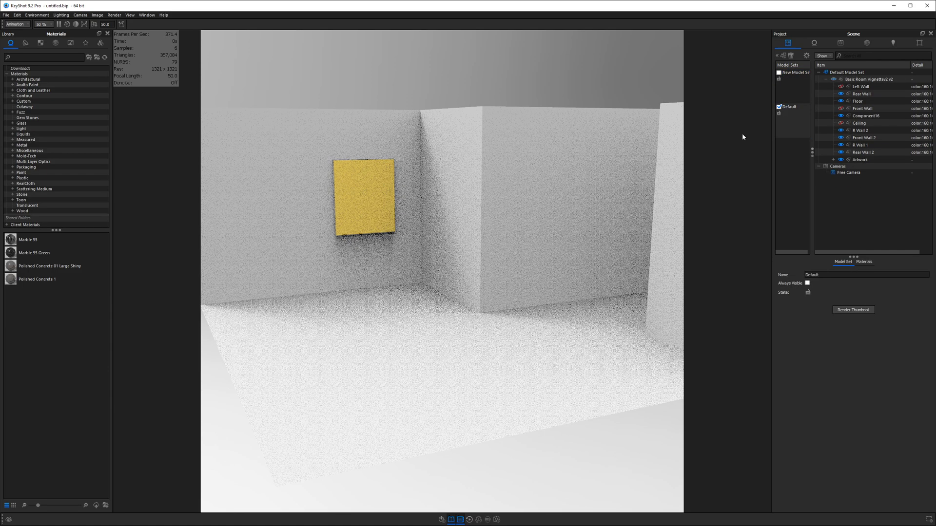
{"action": "left_click", "coordinate": [797, 97]}
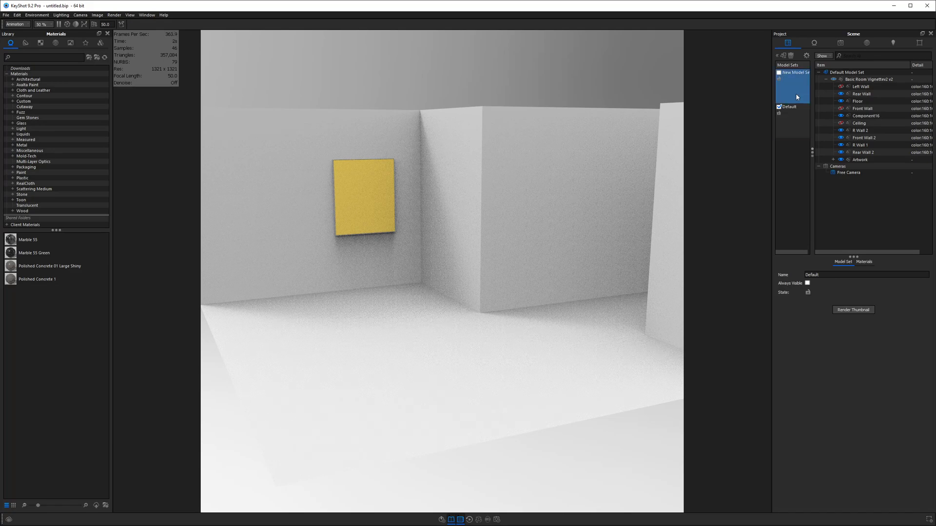
{"action": "double_click", "coordinate": [793, 75]}
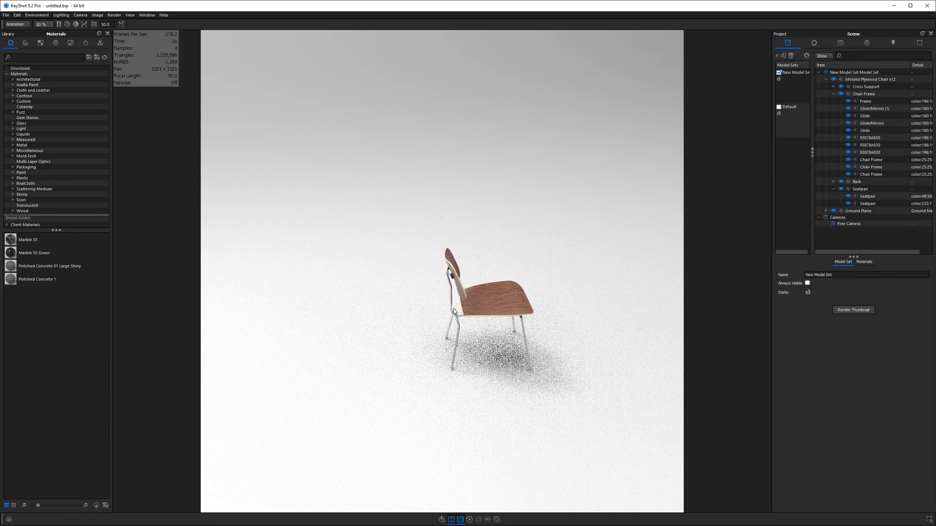
- Rename the new model set to 'Chair'
{"action": "left_click", "coordinate": [799, 76]}
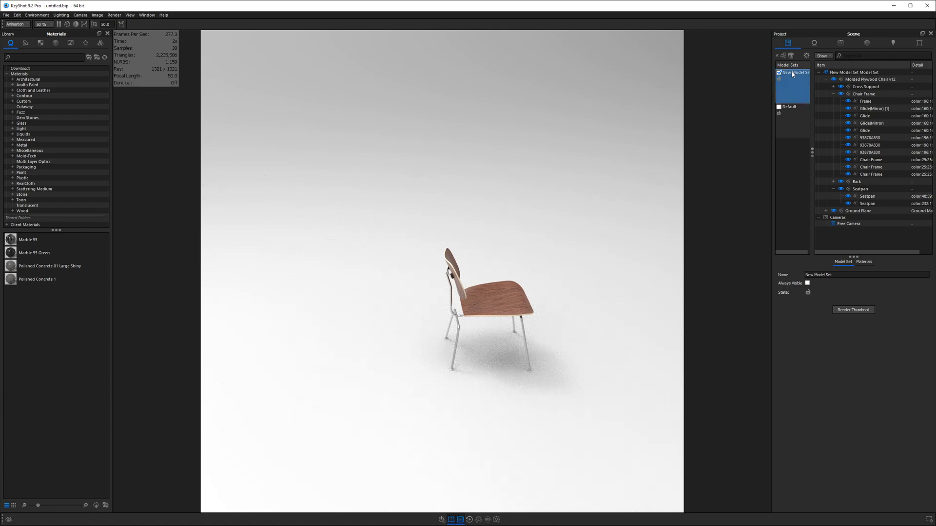
{"action": "double_click", "coordinate": [792, 74]}
{"action": "type", "text": "Rhair"}
{"action": "key", "text": "Return"}
- Render thumbnails for the Chair and Default model sets, ending on Default
{"action": "right_click", "coordinate": [793, 74]}
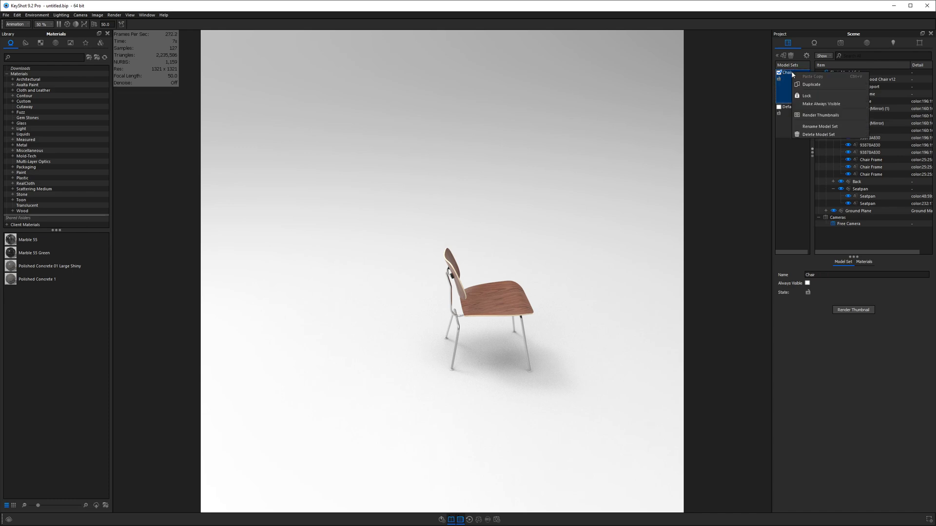
{"action": "left_click", "coordinate": [815, 115]}
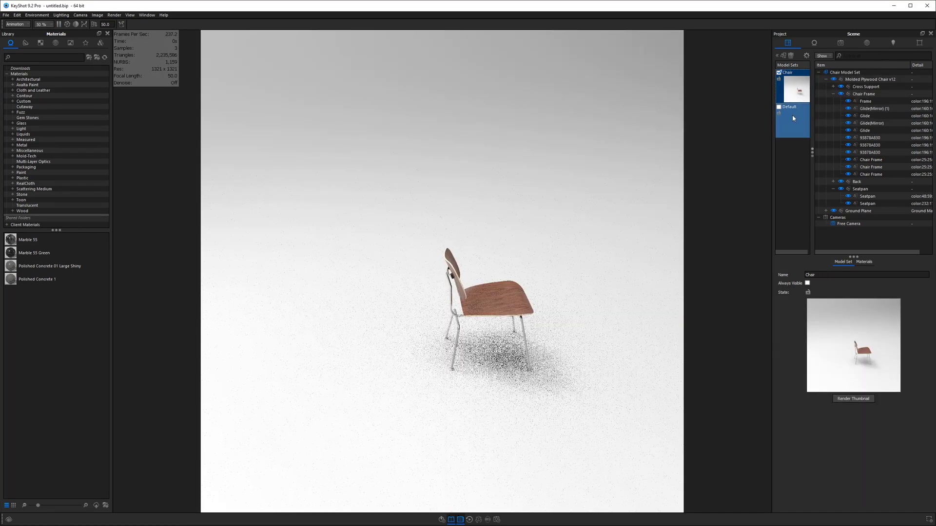
{"action": "left_click", "coordinate": [792, 117]}
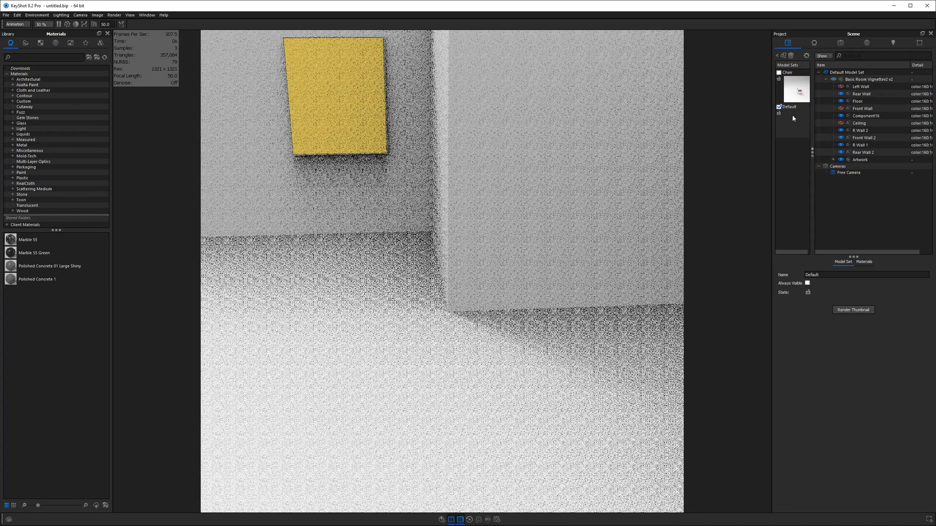
{"action": "right_click", "coordinate": [791, 115]}
{"action": "left_click", "coordinate": [806, 154]}
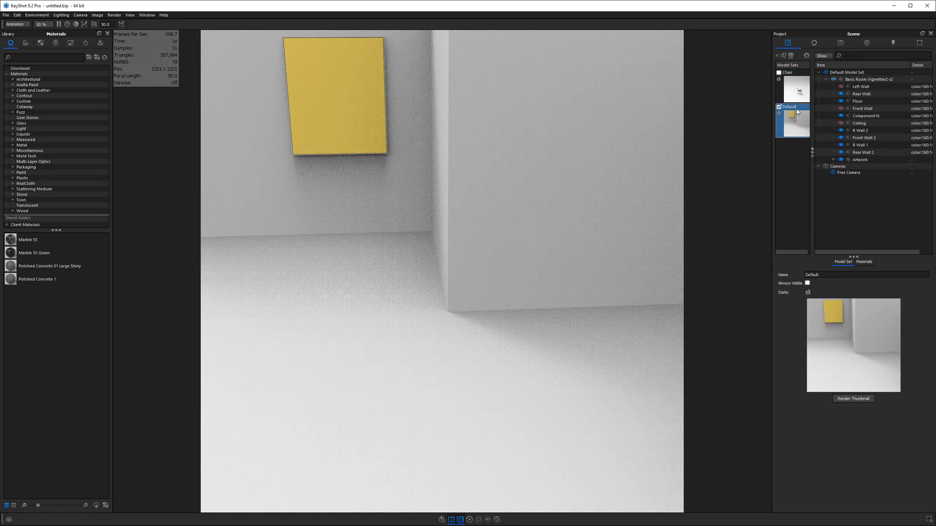
{"action": "left_click_drag", "start_coordinate": [812, 152], "coordinate": [817, 152]}
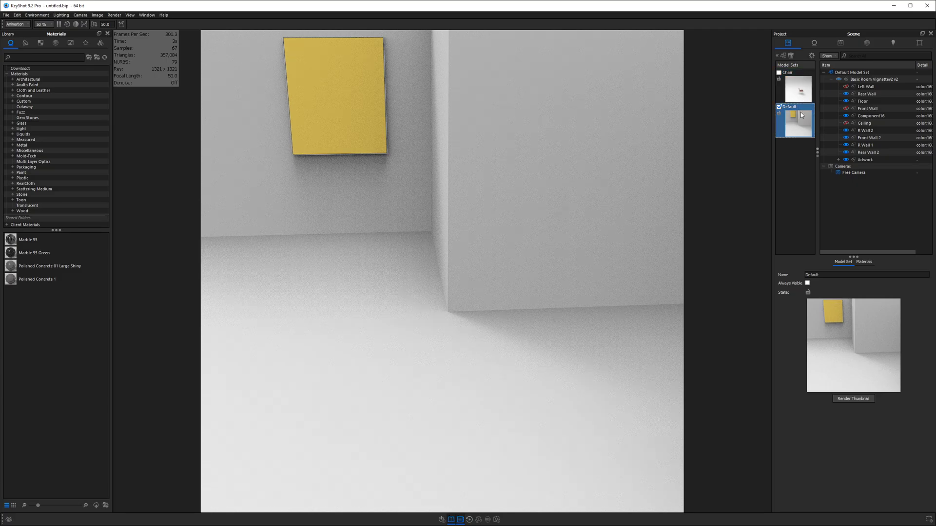
{"action": "left_click_drag", "start_coordinate": [559, 239], "coordinate": [649, 200]}
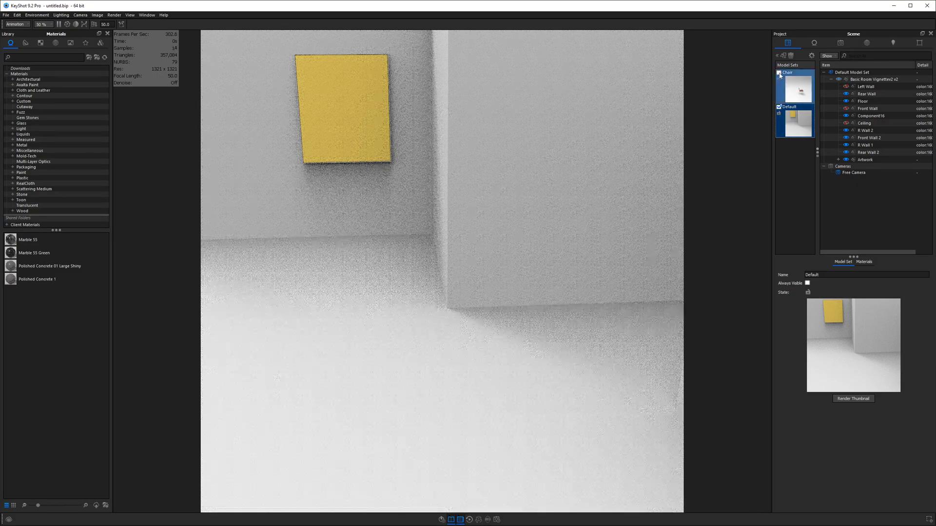
- Show the chair model set and put the Molded Plywood Chair v12 group into Move mode
{"action": "left_click", "coordinate": [778, 73]}
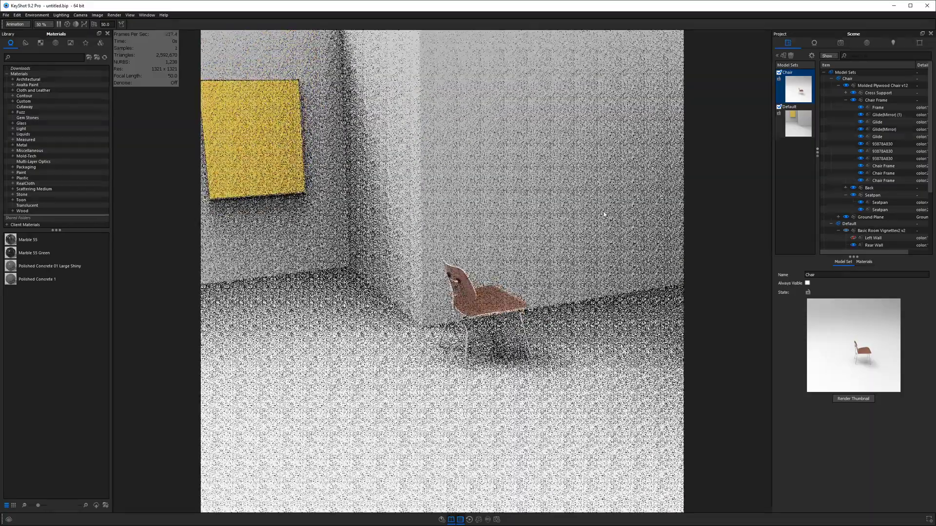
{"action": "left_click_drag", "start_coordinate": [584, 293], "coordinate": [567, 267]}
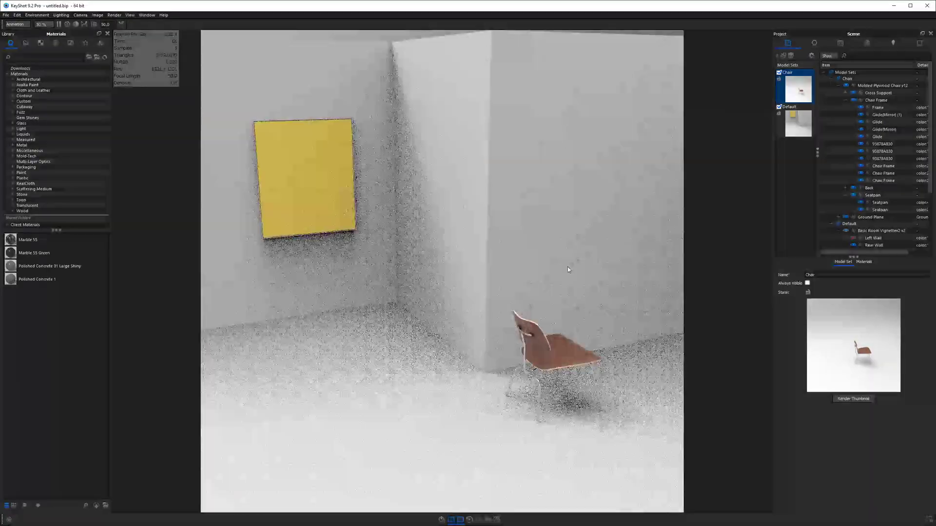
{"action": "left_click", "coordinate": [860, 86]}
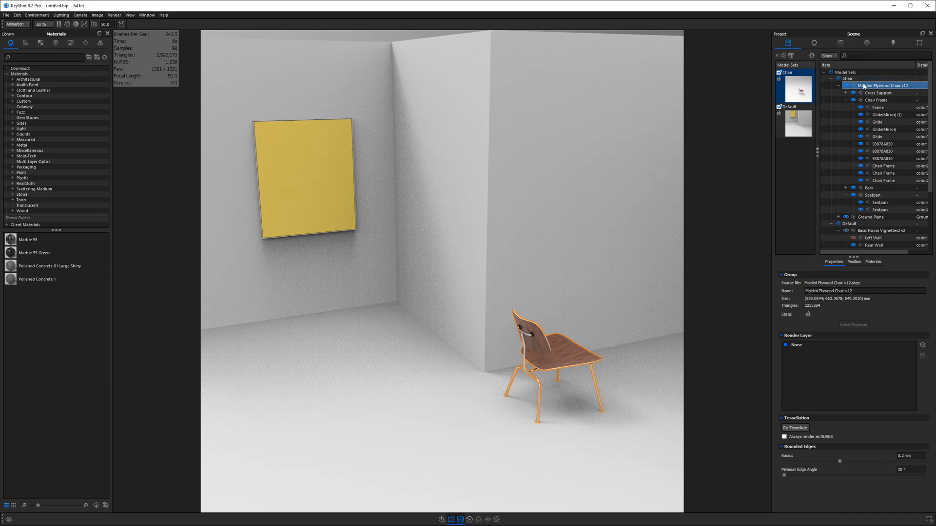
{"action": "left_click", "coordinate": [854, 262]}
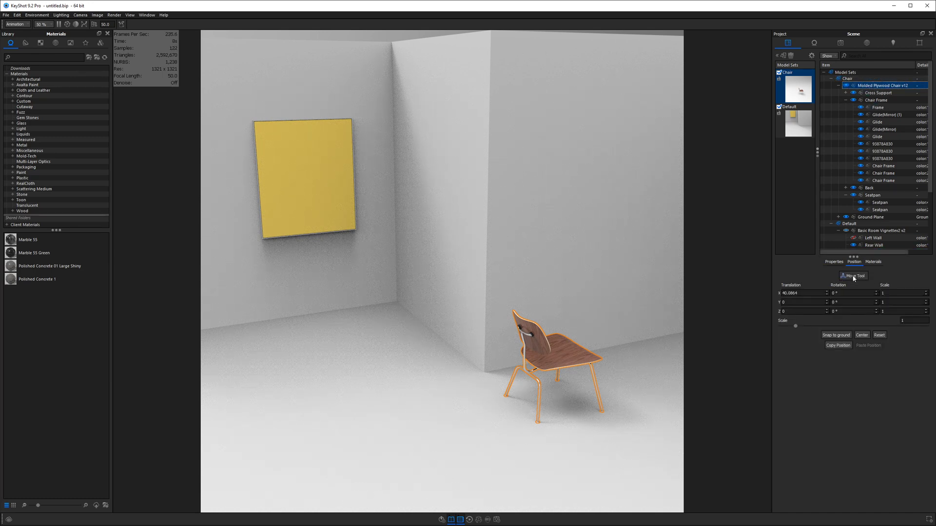
{"action": "left_click", "coordinate": [853, 275]}
- Drag the chair into the corner beneath the yellow panel and confirm its position
{"action": "left_click_drag", "start_coordinate": [648, 257], "coordinate": [647, 166]}
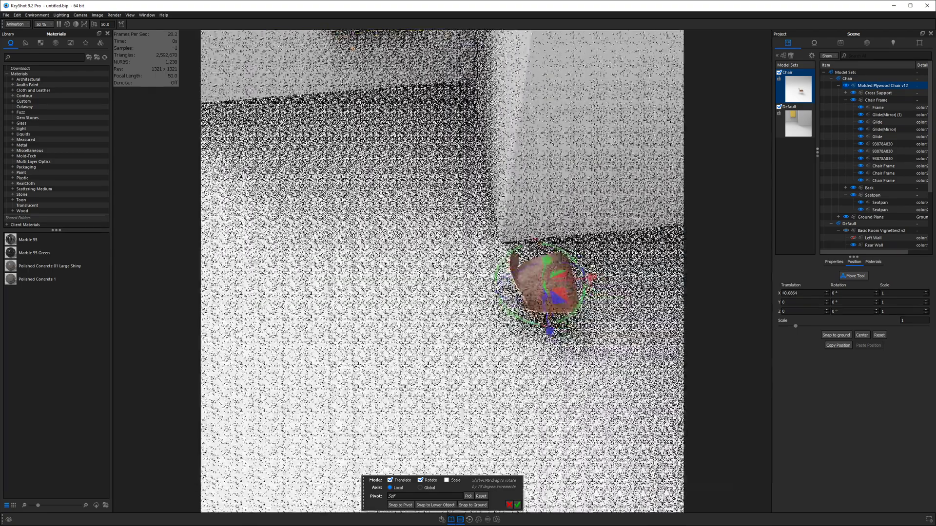
{"action": "left_click_drag", "start_coordinate": [548, 293], "coordinate": [397, 147]}
{"action": "middle_click_drag", "start_coordinate": [398, 146], "coordinate": [436, 227]}
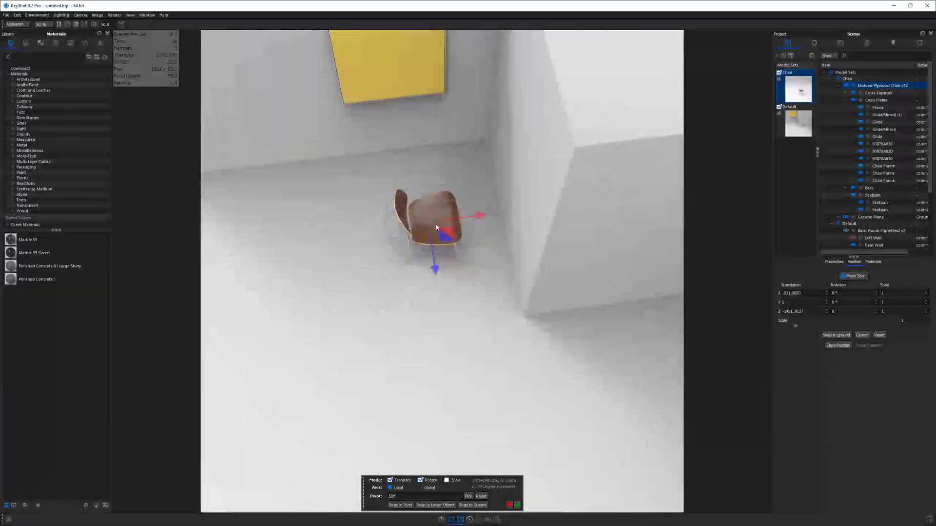
{"action": "left_click_drag", "start_coordinate": [436, 227], "coordinate": [419, 220]}
{"action": "middle_click_drag", "start_coordinate": [419, 219], "coordinate": [430, 267]}
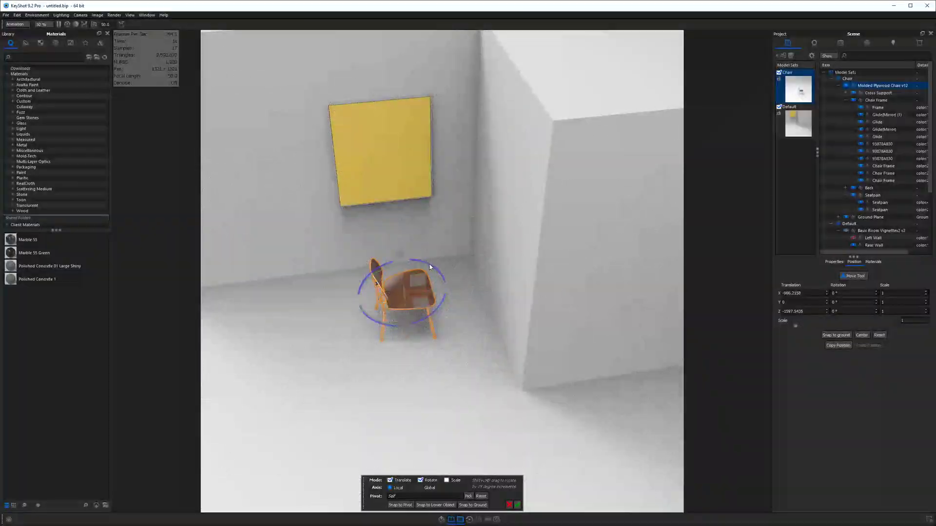
{"action": "left_click_drag", "start_coordinate": [431, 289], "coordinate": [526, 364]}
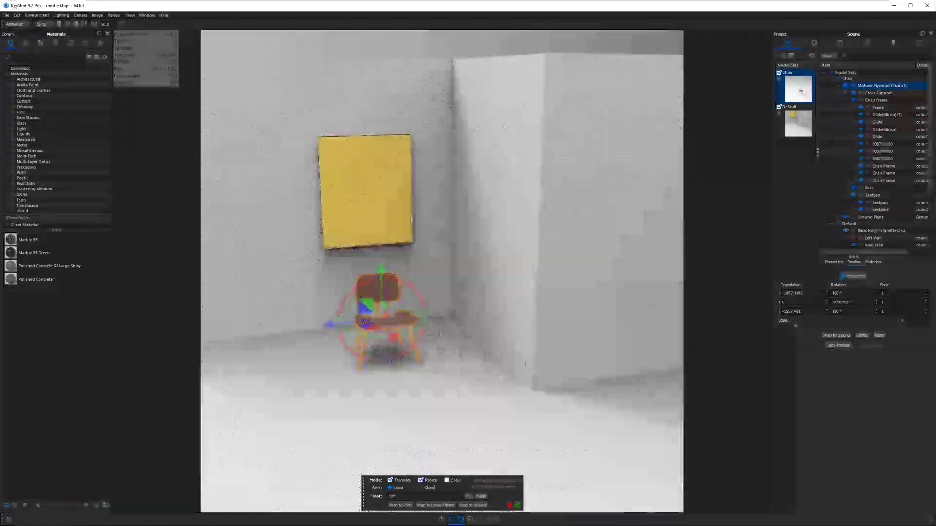
{"action": "left_click", "coordinate": [517, 505]}
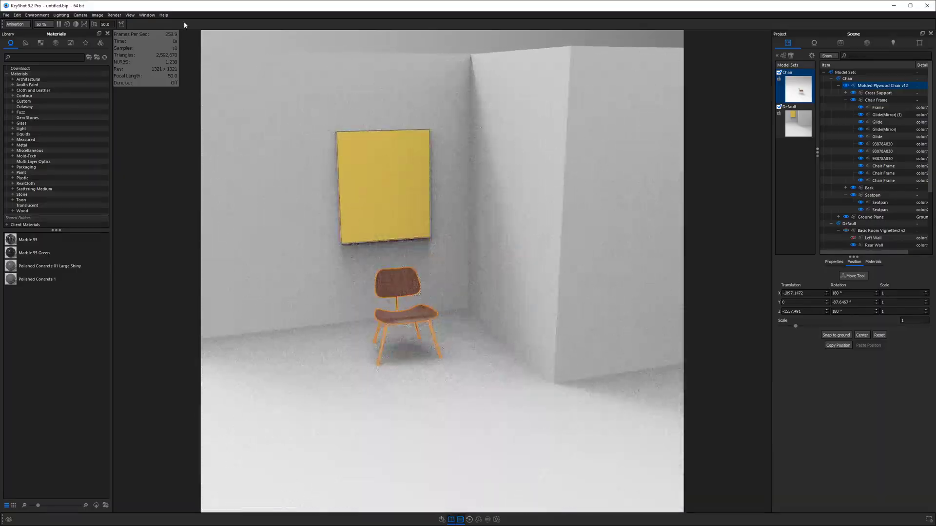
- Turn on Performance Mode and orbit to face the chair in the corner head-on
{"action": "left_click", "coordinate": [67, 25]}
{"action": "left_click_drag", "start_coordinate": [499, 337], "coordinate": [603, 286]}
{"action": "left_click_drag", "start_coordinate": [527, 227], "coordinate": [594, 352]}
{"action": "left_click_drag", "start_coordinate": [486, 328], "coordinate": [512, 286]}
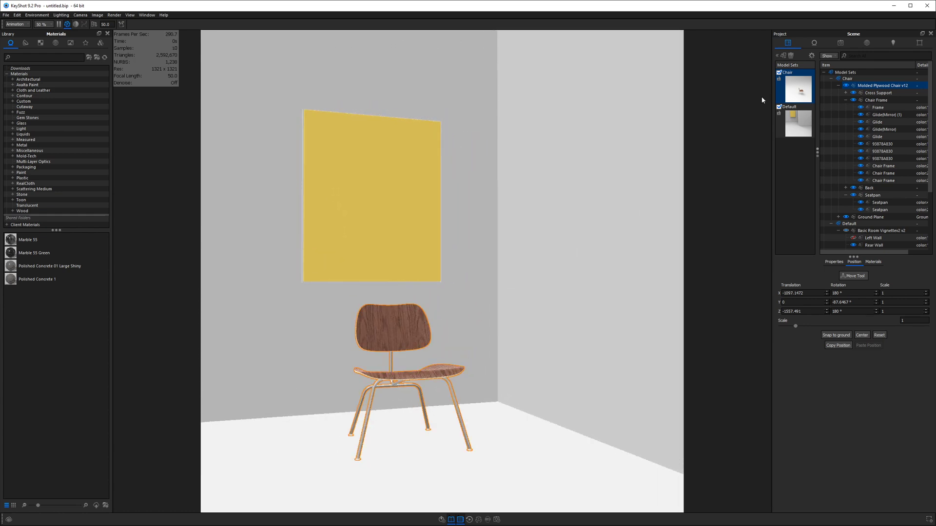
- Add a new camera from the current view and reframe it on the chair
{"action": "left_click", "coordinate": [840, 43]}
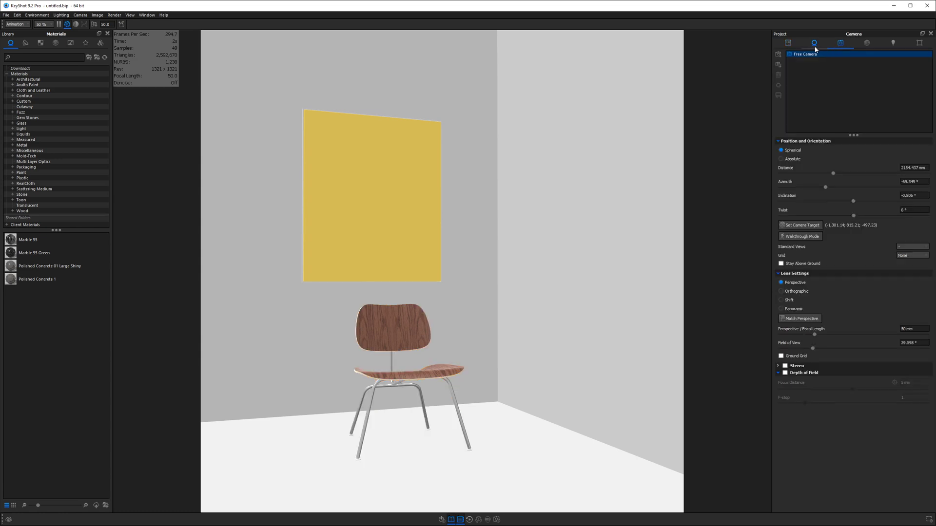
{"action": "left_click", "coordinate": [778, 55]}
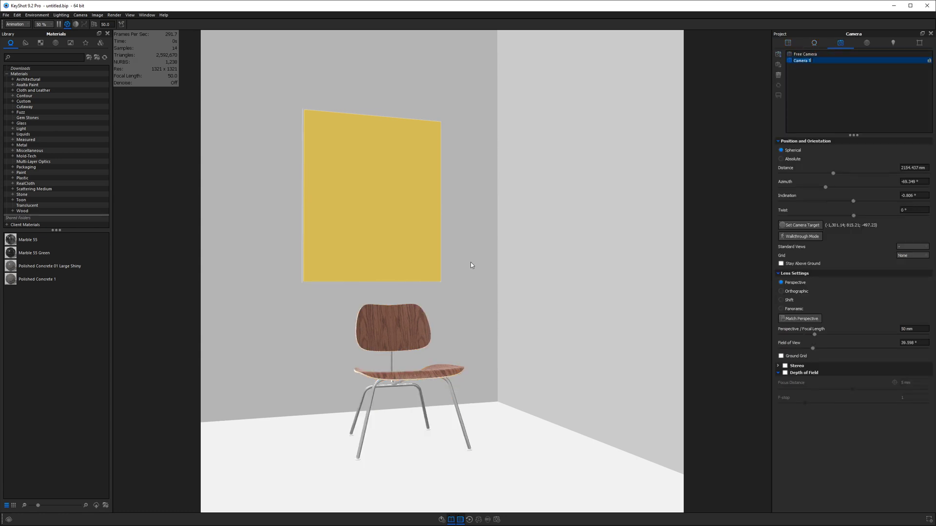
{"action": "left_click_drag", "start_coordinate": [470, 265], "coordinate": [468, 292]}
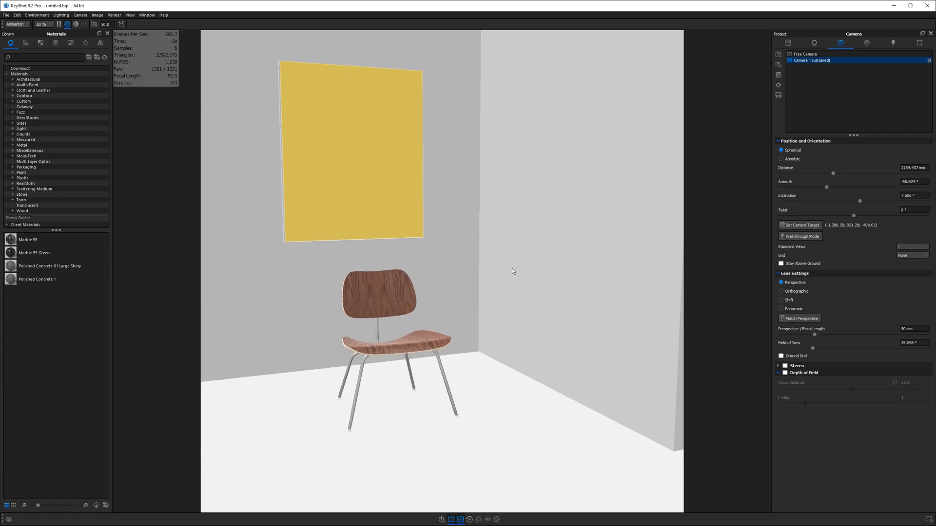
{"action": "middle_click_drag", "start_coordinate": [512, 268], "coordinate": [492, 314]}
{"action": "left_click_drag", "start_coordinate": [491, 287], "coordinate": [495, 281]}
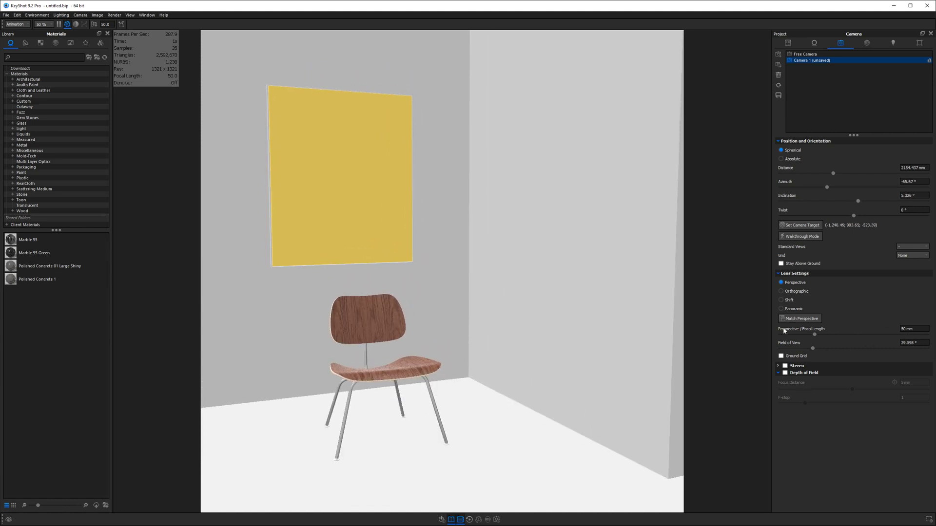
- Set the camera focal length to 70 mm and reframe so the chair sits lower
{"action": "left_click", "coordinate": [916, 329]}
{"action": "key", "text": "Return"}
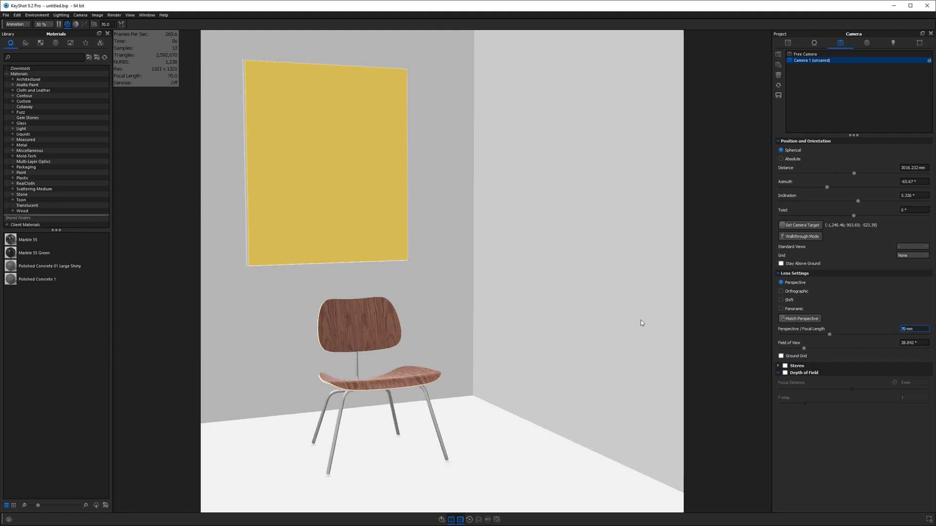
{"action": "left_click_drag", "start_coordinate": [416, 315], "coordinate": [546, 246]}
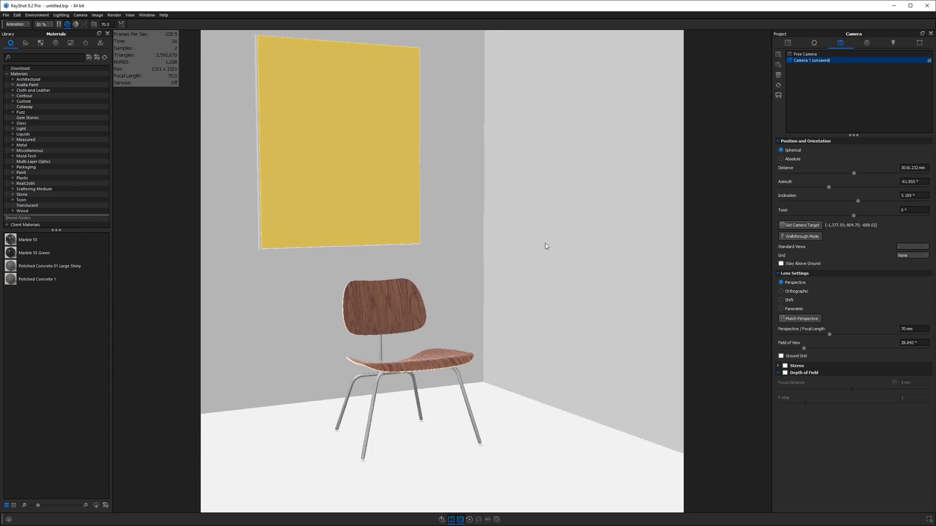
{"action": "middle_click_drag", "start_coordinate": [551, 232], "coordinate": [558, 166]}
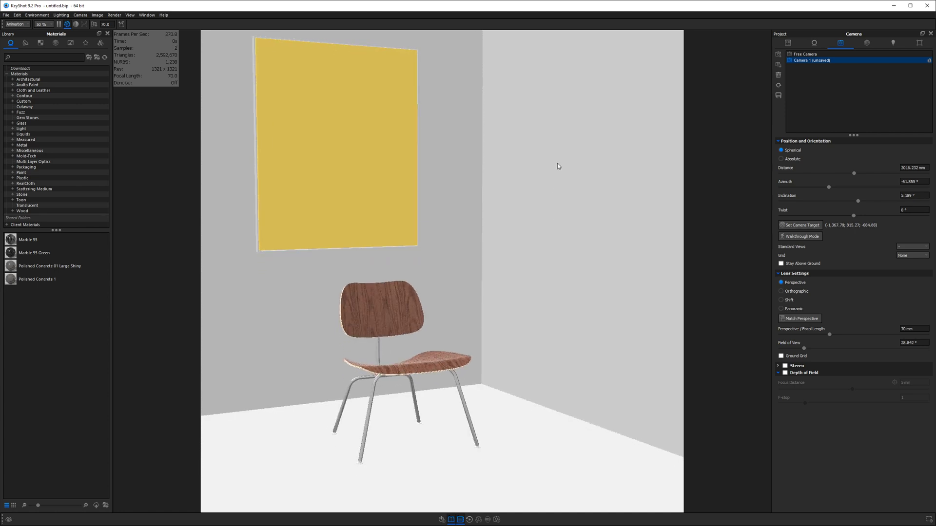
- Switch Camera 1 to Absolute coordinates and refine its height and angle to centre the chair below the panel
{"action": "left_click", "coordinate": [790, 160]}
{"action": "double_click", "coordinate": [803, 184]}
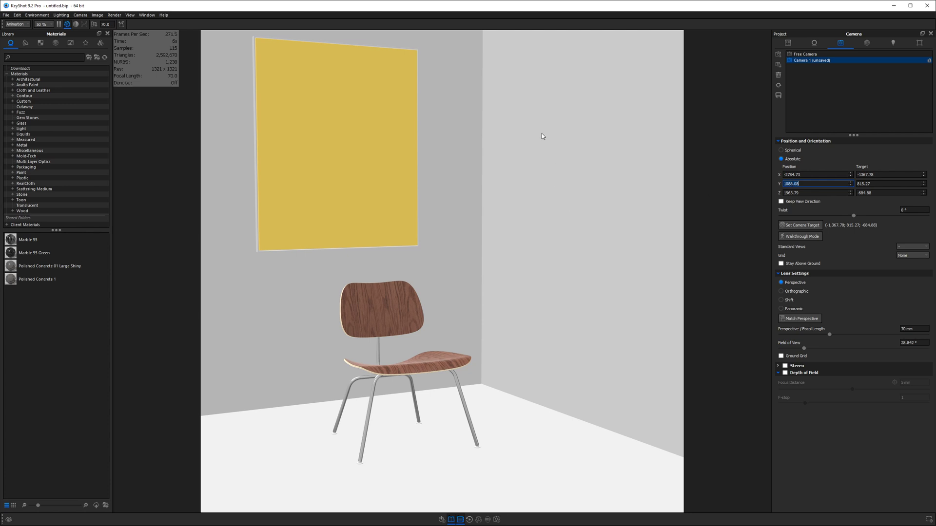
{"action": "middle_click_drag", "start_coordinate": [542, 133], "coordinate": [526, 203]}
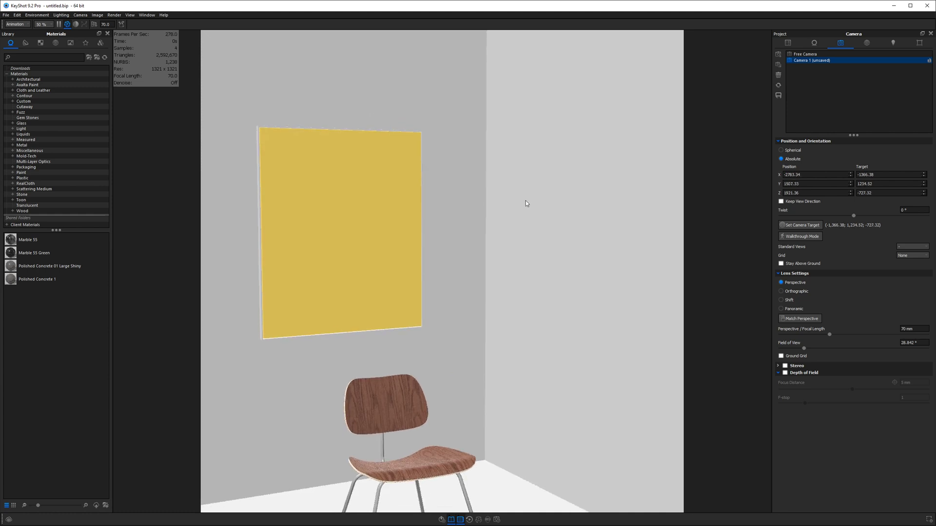
{"action": "left_click_drag", "start_coordinate": [525, 203], "coordinate": [508, 239]}
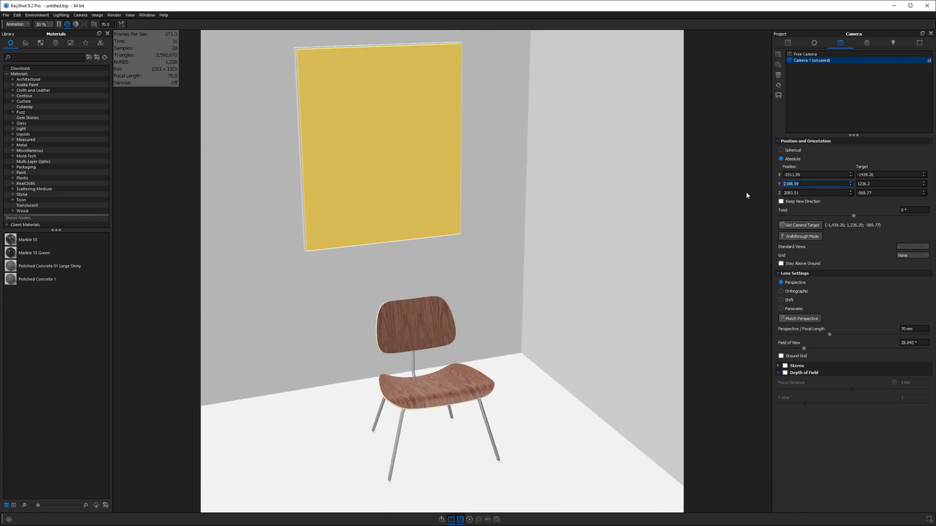
{"action": "middle_click_drag", "start_coordinate": [497, 213], "coordinate": [497, 188]}
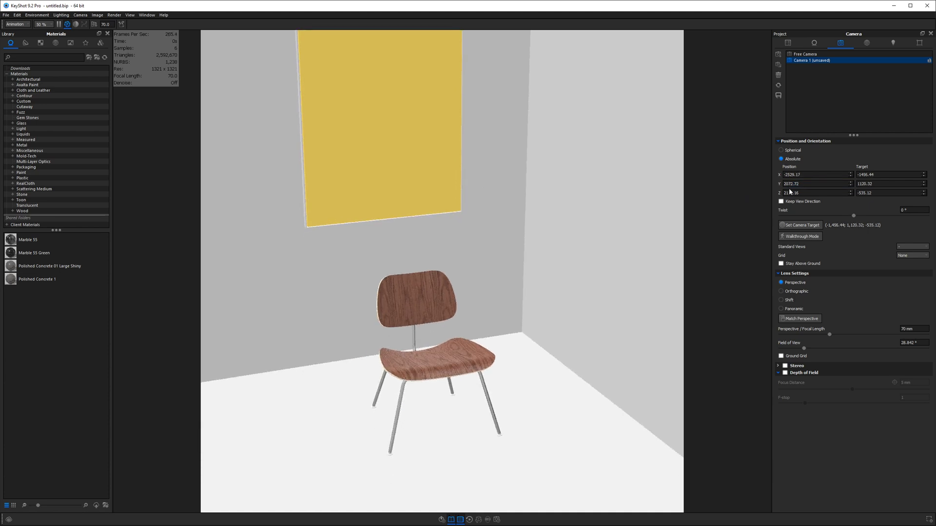
{"action": "left_click_drag", "start_coordinate": [531, 237], "coordinate": [578, 165]}
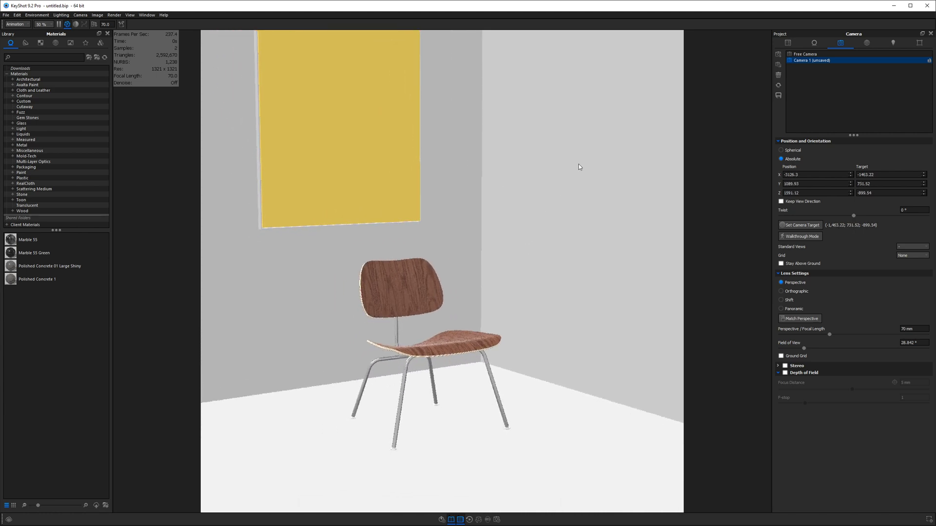
{"action": "left_click", "coordinate": [805, 183]}
{"action": "middle_click_drag", "start_coordinate": [548, 189], "coordinate": [521, 213]}
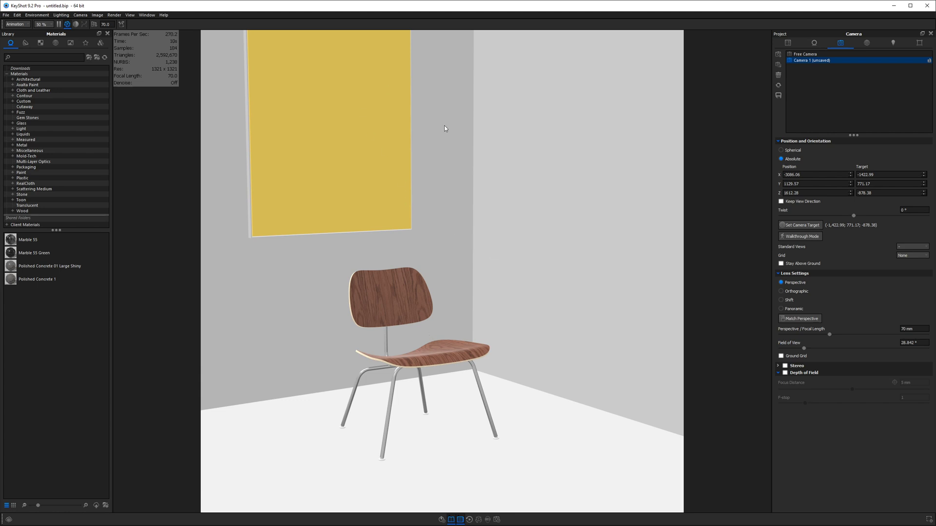
- Apply the IG Half Portrait 540 x 675 resolution preset for a 4:5 portrait frame
{"action": "left_click", "coordinate": [99, 15]}
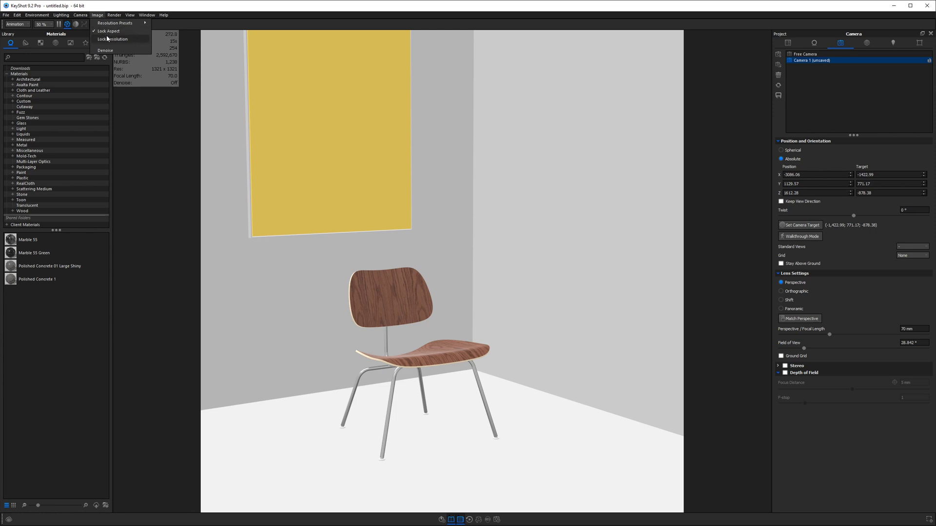
{"action": "mouse_move", "coordinate": [106, 24]}
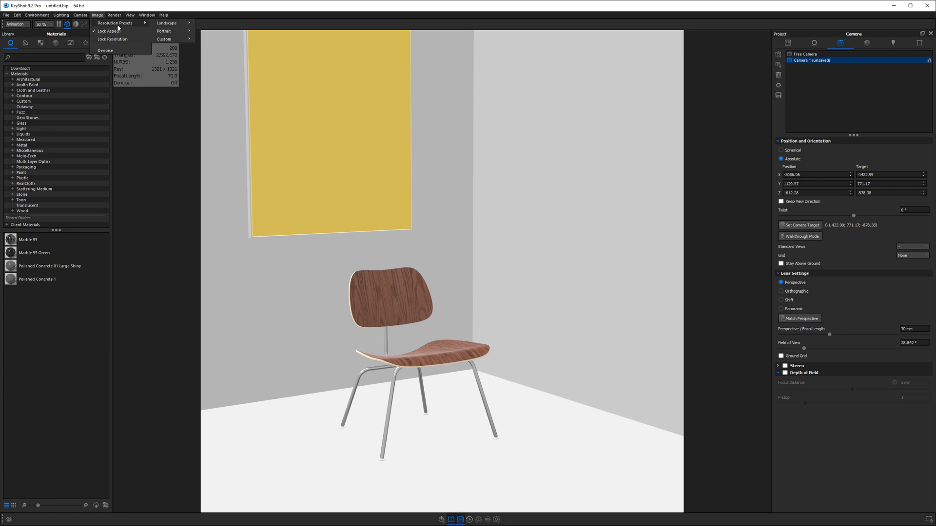
{"action": "mouse_move", "coordinate": [174, 41]}
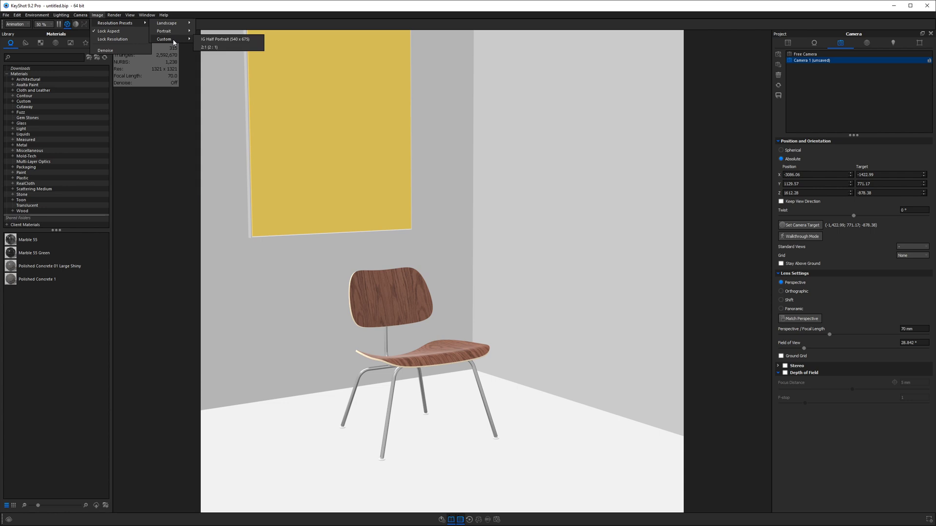
{"action": "left_click", "coordinate": [201, 39]}
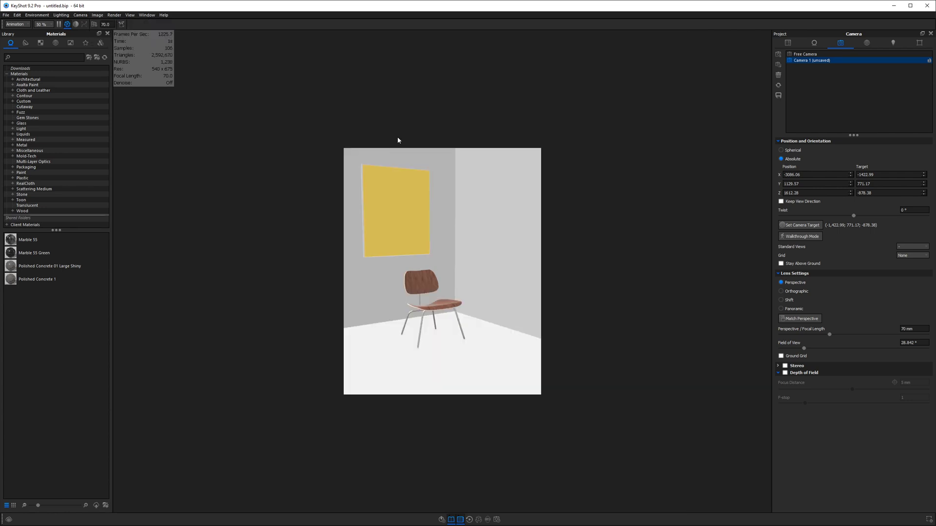
- Unlock the resolution and dolly the camera closer to the chair and yellow panel
{"action": "left_click", "coordinate": [97, 15]}
{"action": "left_click", "coordinate": [111, 40]}
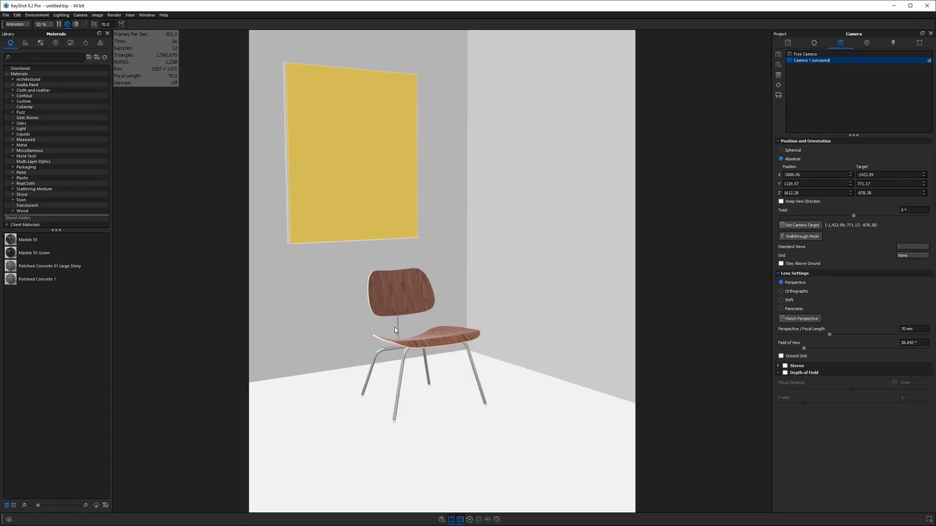
{"action": "scroll", "coordinate": [528, 291], "scroll_direction": "up", "scroll_amount": 2}
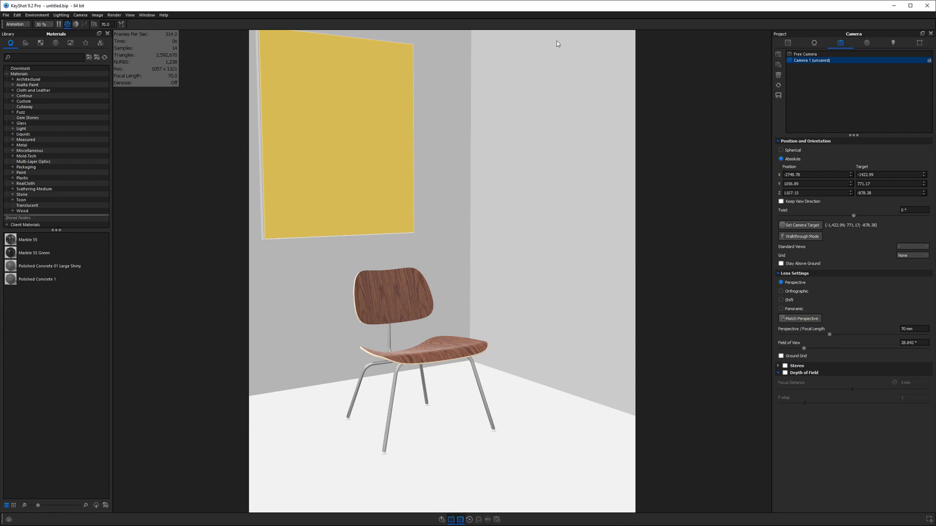
- Pan and orbit the camera lower and level, centring the yellow panel above the chair
{"action": "mouse_move", "coordinate": [500, 252]}
{"action": "left_mouse_down"}
{"action": "mouse_move", "coordinate": [448, 264]}
{"action": "mouse_move", "coordinate": [464, 271]}
{"action": "mouse_move", "coordinate": [433, 245]}
{"action": "mouse_move", "coordinate": [478, 263]}
{"action": "mouse_move", "coordinate": [466, 291]}
{"action": "left_mouse_up"}
{"action": "mouse_move", "coordinate": [466, 291]}
{"action": "middle_mouse_down"}
{"action": "mouse_move", "coordinate": [463, 306]}
{"action": "mouse_move", "coordinate": [560, 292]}
{"action": "mouse_move", "coordinate": [533, 301]}
{"action": "mouse_move", "coordinate": [532, 352]}
{"action": "middle_mouse_up"}
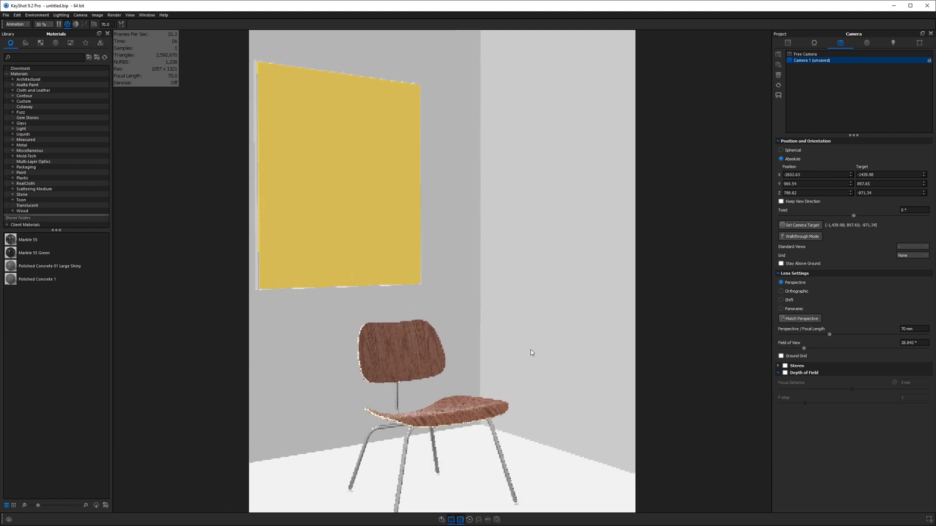
{"action": "mouse_move", "coordinate": [532, 352]}
{"action": "left_mouse_down"}
{"action": "mouse_move", "coordinate": [485, 369]}
{"action": "mouse_move", "coordinate": [526, 341]}
{"action": "left_mouse_up"}
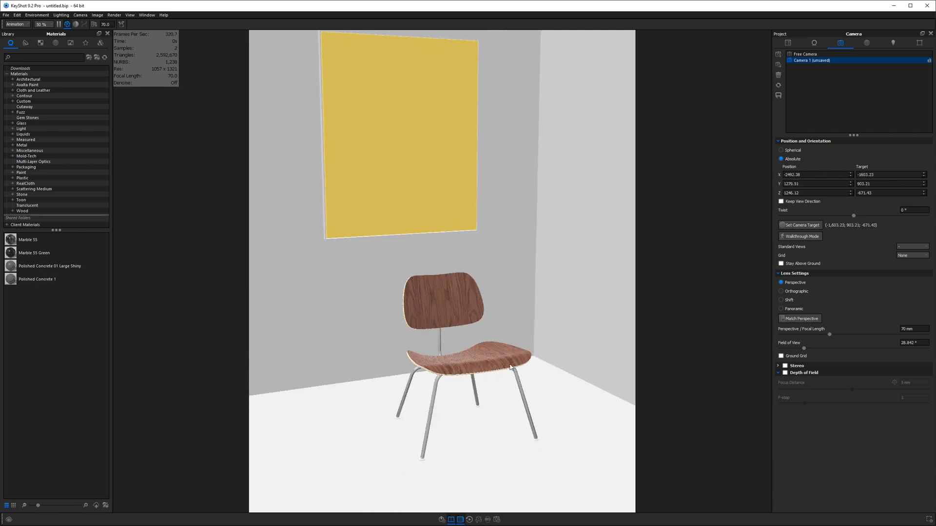
{"action": "mouse_move", "coordinate": [554, 323]}
{"action": "middle_mouse_down"}
{"action": "mouse_move", "coordinate": [555, 312]}
{"action": "mouse_move", "coordinate": [557, 346]}
{"action": "middle_mouse_up"}
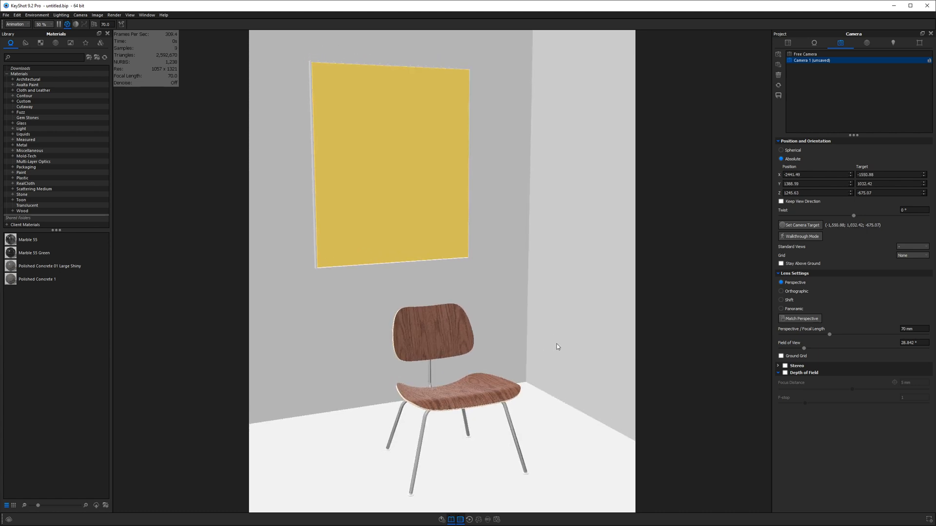
{"action": "left_click_drag", "start_coordinate": [557, 346], "coordinate": [530, 47]}
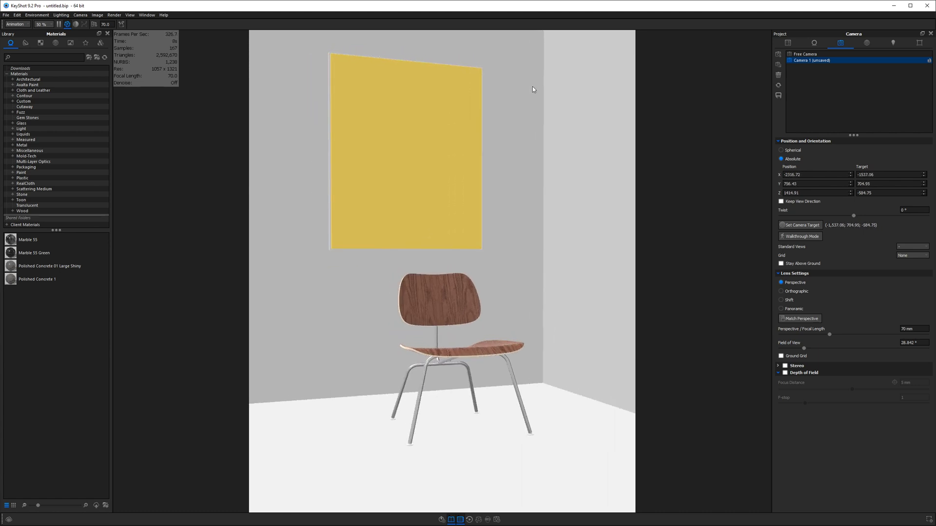
- Set the grid to Thirds, pan to recompose chair and panel, then set Grid to None
{"action": "left_click", "coordinate": [907, 256]}
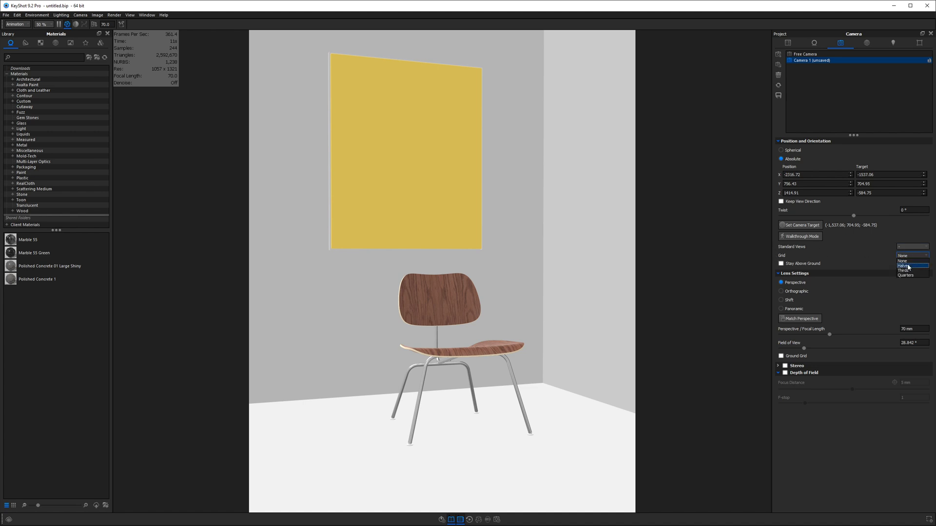
{"action": "left_click", "coordinate": [908, 268]}
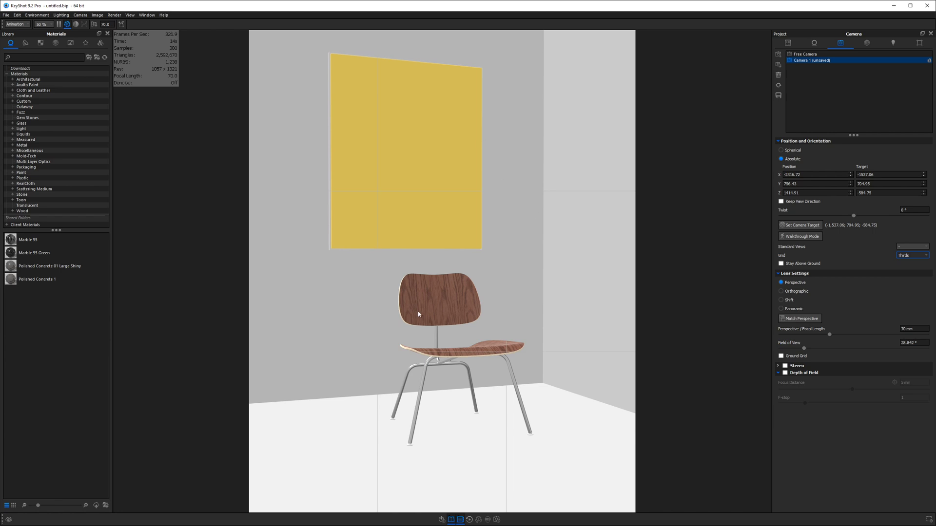
{"action": "middle_click_drag", "start_coordinate": [560, 180], "coordinate": [438, 218]}
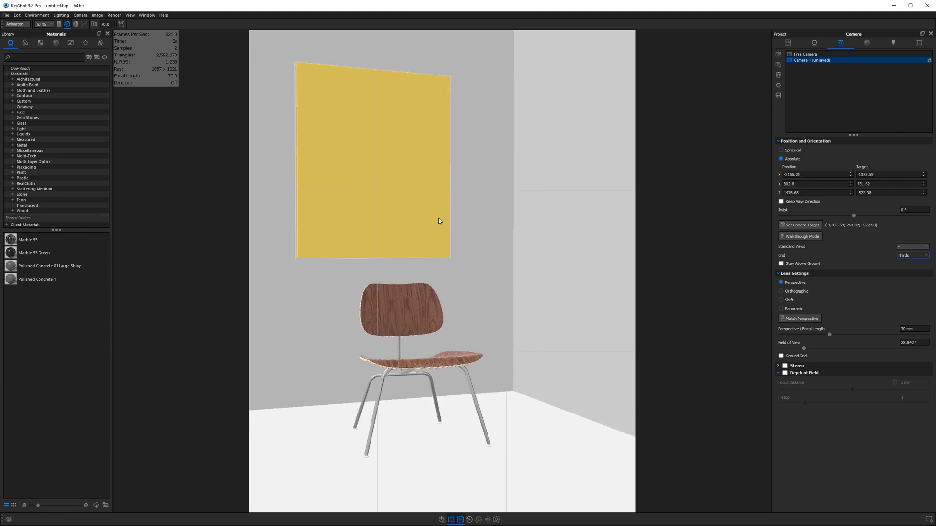
{"action": "middle_click_drag", "start_coordinate": [557, 261], "coordinate": [598, 243]}
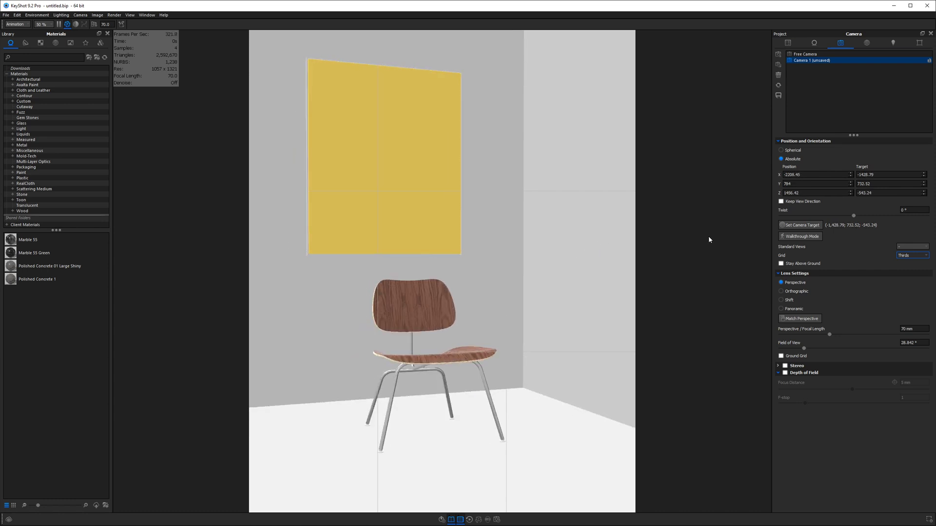
{"action": "left_click", "coordinate": [910, 255]}
{"action": "left_click", "coordinate": [910, 262]}
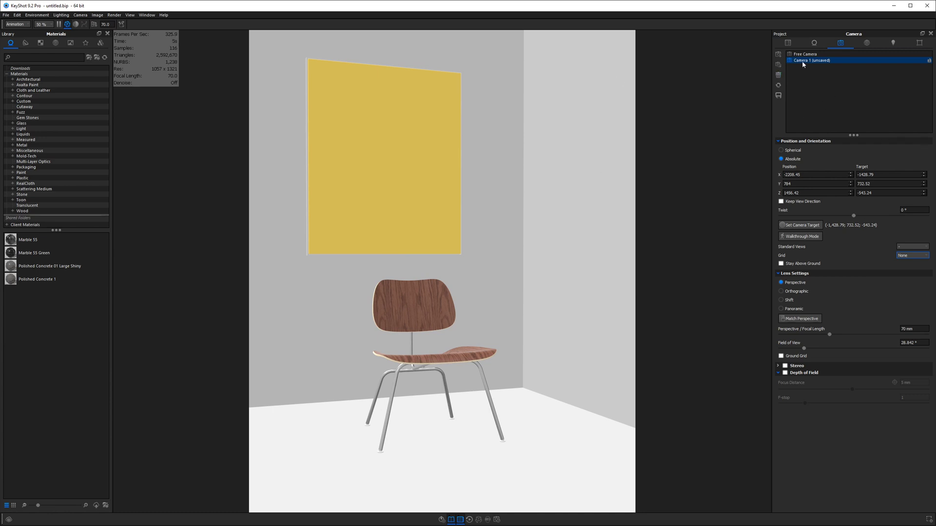
- Save the current view as Camera 1, orbit away, then restore the saved Camera 1 shot
{"action": "left_click", "coordinate": [778, 96]}
{"action": "mouse_move", "coordinate": [455, 304]}
{"action": "left_mouse_down"}
{"action": "mouse_move", "coordinate": [471, 308]}
{"action": "mouse_move", "coordinate": [456, 309]}
{"action": "left_mouse_up"}
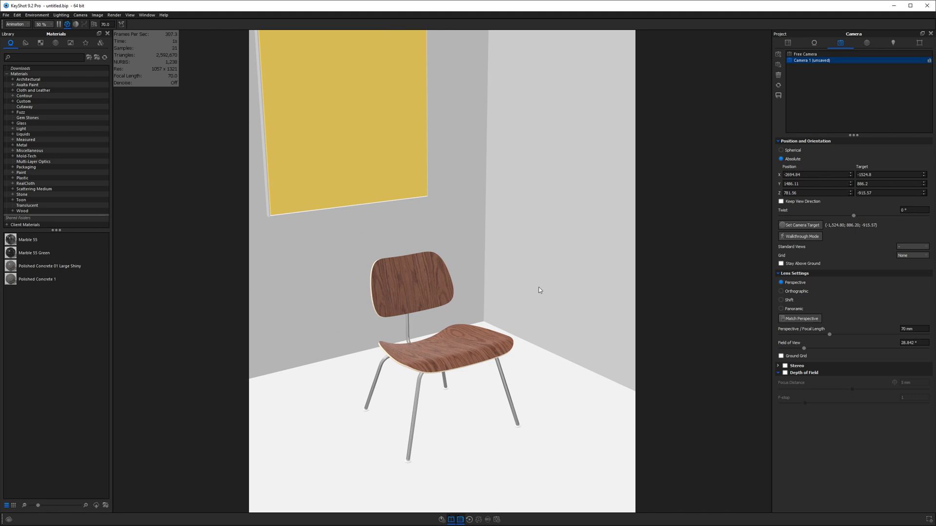
{"action": "left_click", "coordinate": [799, 61]}
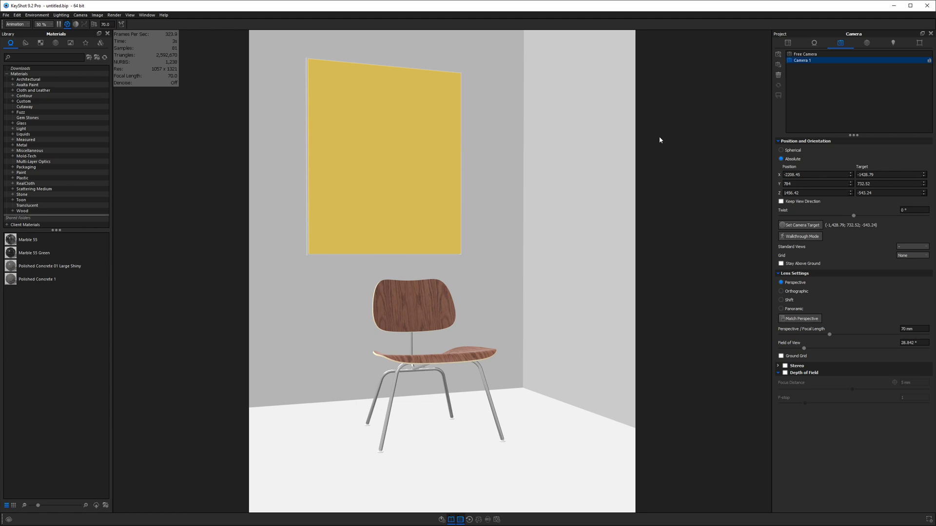
- Open Geometry View with O and widen the Camera and Geometry View panels
{"action": "key", "text": "o"}
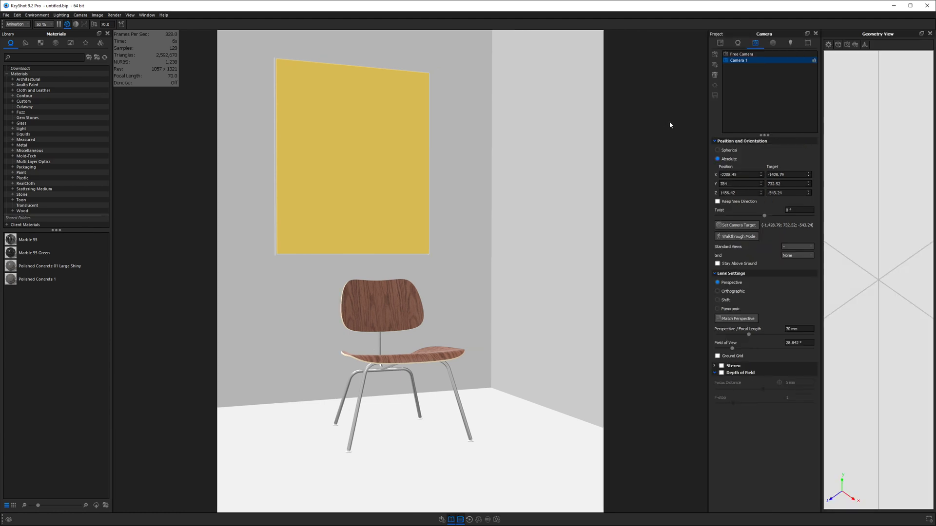
{"action": "left_click_drag", "start_coordinate": [709, 163], "coordinate": [546, 162]}
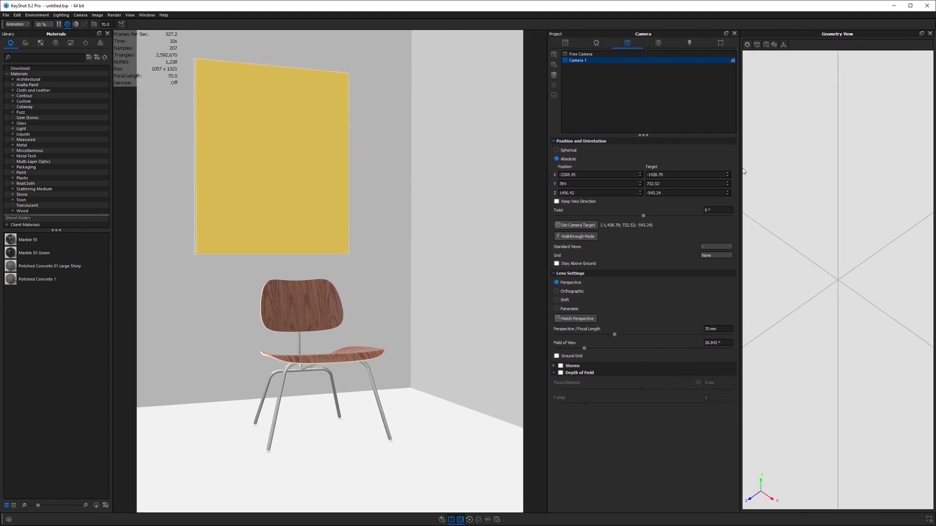
{"action": "left_click_drag", "start_coordinate": [740, 171], "coordinate": [639, 171]}
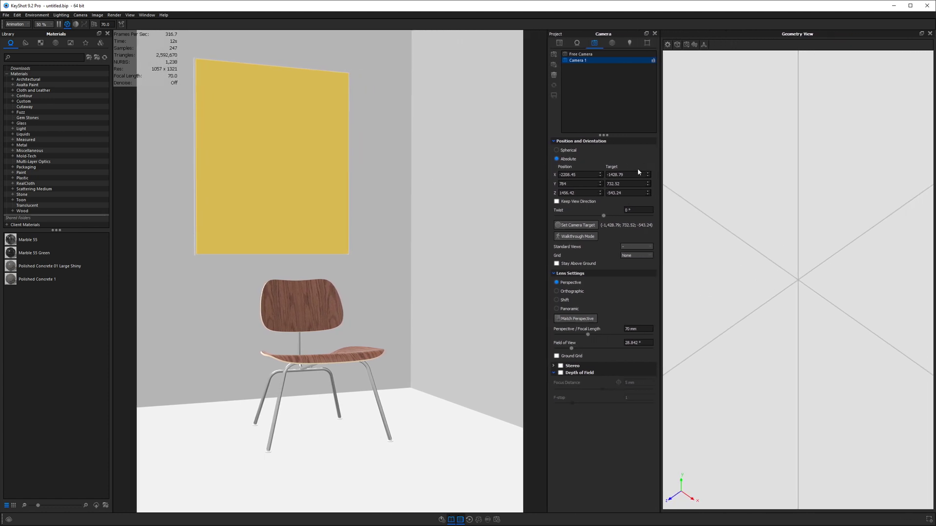
{"action": "left_click_drag", "start_coordinate": [547, 169], "coordinate": [530, 169]}
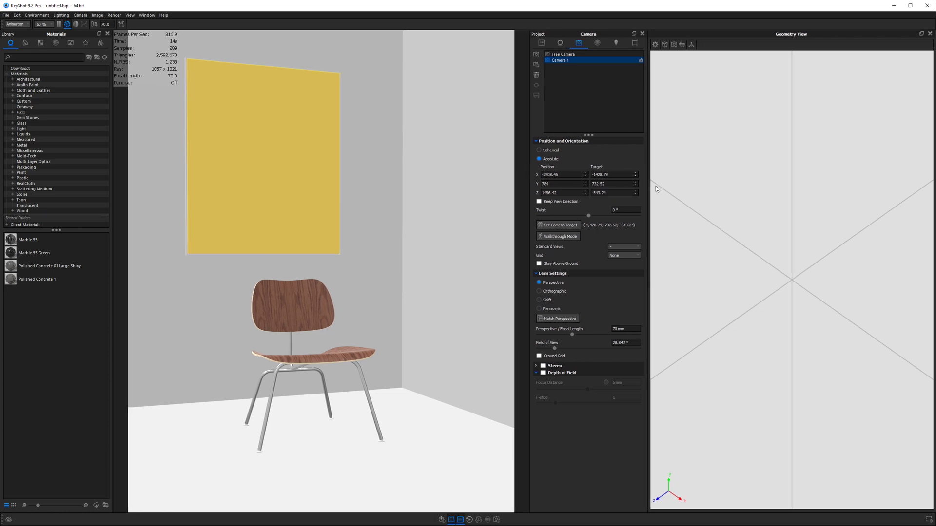
{"action": "left_click_drag", "start_coordinate": [650, 192], "coordinate": [655, 192]}
{"action": "left_click_drag", "start_coordinate": [530, 191], "coordinate": [512, 191]}
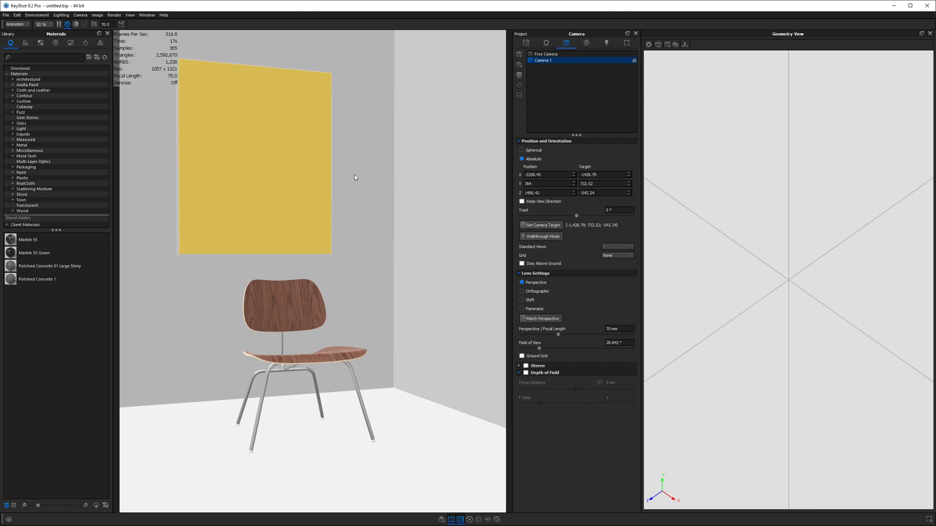
- Center and Fit Models in Geometry View, keep Wireframe shading, and orbit to a top-down angle
{"action": "right_click", "coordinate": [743, 219]}
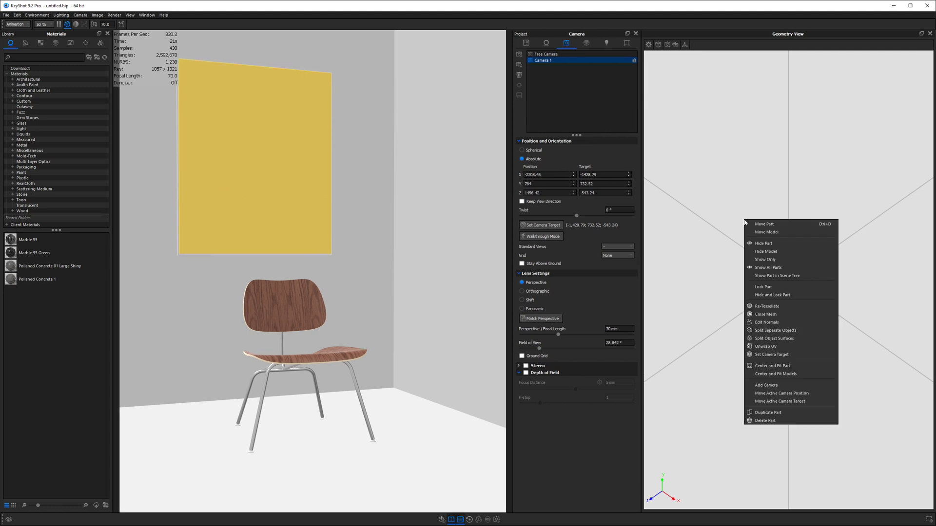
{"action": "left_click", "coordinate": [721, 201]}
{"action": "right_click", "coordinate": [724, 202]}
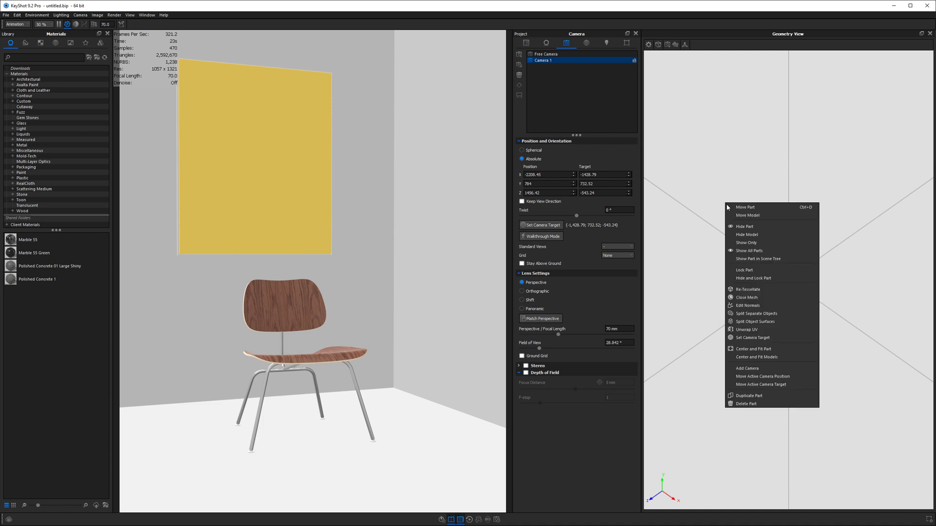
{"action": "left_click", "coordinate": [756, 357]}
{"action": "left_click_drag", "start_coordinate": [822, 311], "coordinate": [921, 304]}
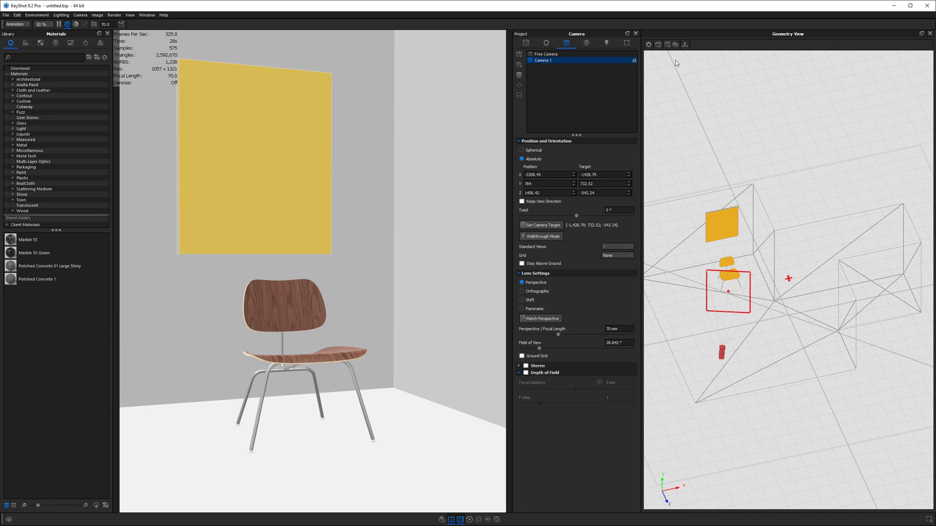
{"action": "left_click", "coordinate": [658, 45]}
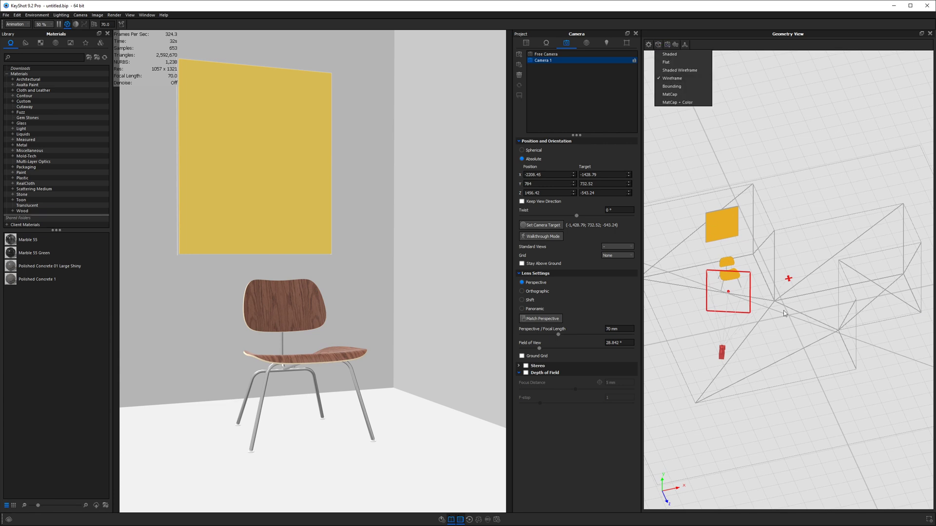
{"action": "left_click", "coordinate": [671, 79]}
{"action": "mouse_move", "coordinate": [797, 217]}
{"action": "left_mouse_down"}
{"action": "mouse_move", "coordinate": [797, 262]}
{"action": "mouse_move", "coordinate": [787, 214]}
{"action": "mouse_move", "coordinate": [753, 180]}
{"action": "mouse_move", "coordinate": [759, 228]}
{"action": "mouse_move", "coordinate": [729, 244]}
{"action": "mouse_move", "coordinate": [747, 245]}
{"action": "left_mouse_up"}
- Move the Molded Plywood chair to X -966.9129, Z -1057.0612, rotated -24.4082° on Y
{"action": "left_click", "coordinate": [526, 43]}
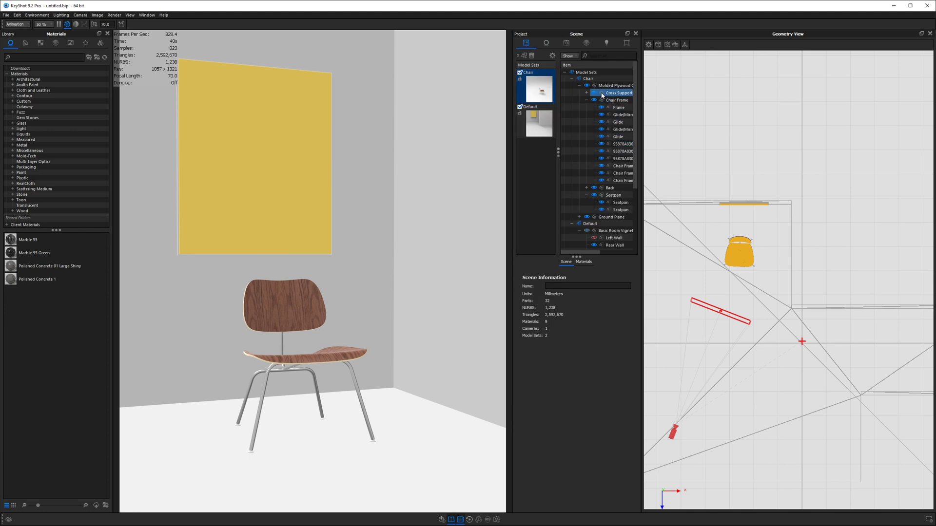
{"action": "left_click", "coordinate": [617, 93]}
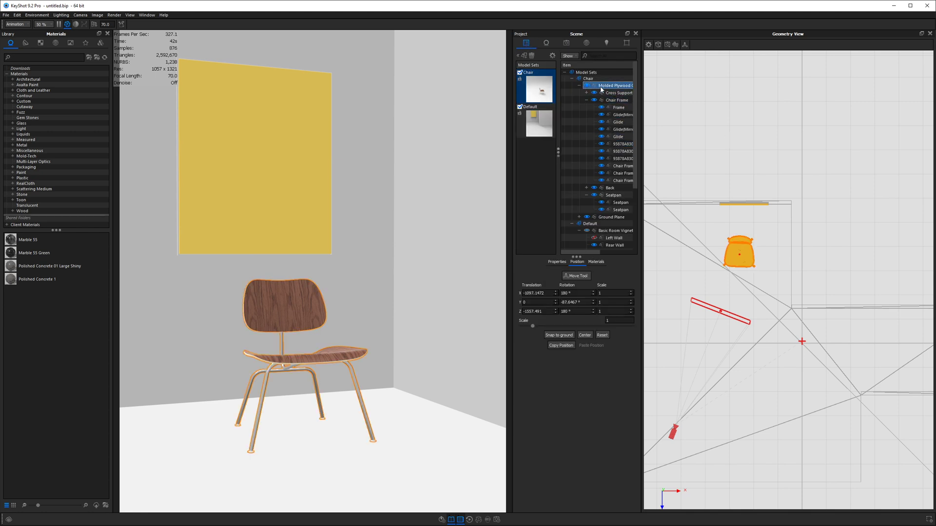
{"action": "right_click", "coordinate": [717, 129]}
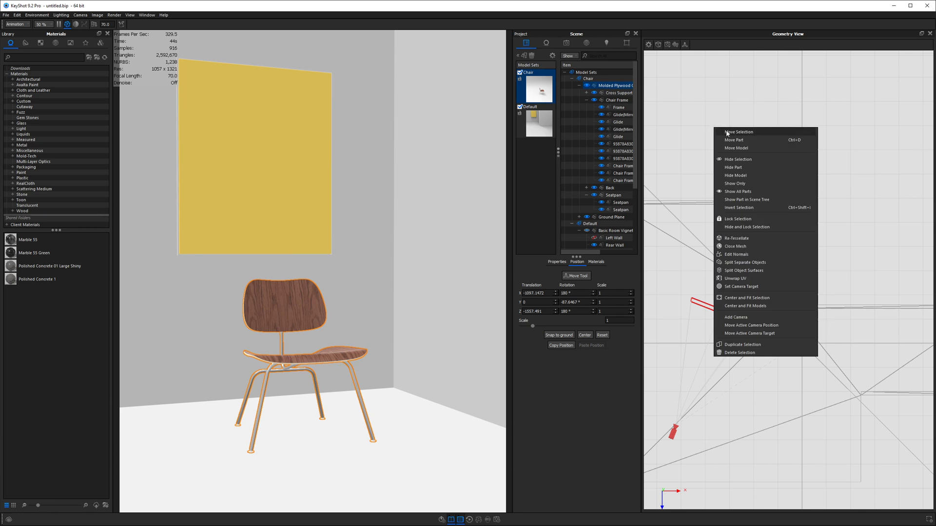
{"action": "left_click", "coordinate": [720, 132]}
{"action": "left_click_drag", "start_coordinate": [744, 278], "coordinate": [744, 315]}
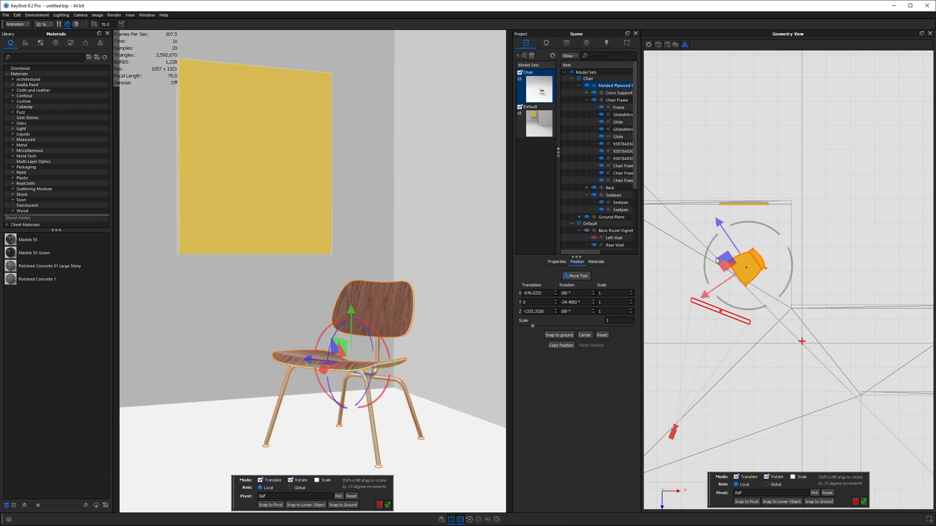
{"action": "left_click_drag", "start_coordinate": [725, 266], "coordinate": [729, 284]}
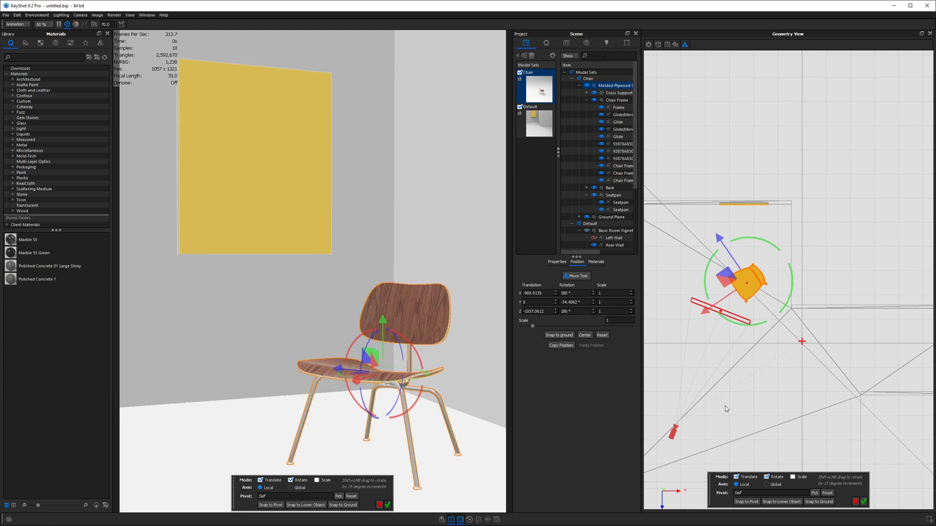
{"action": "left_click", "coordinate": [864, 502]}
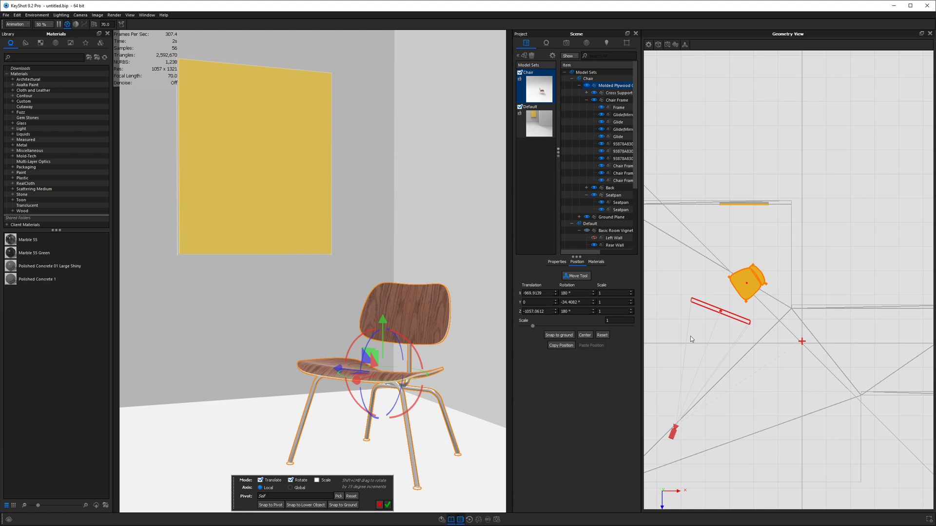
{"action": "left_click", "coordinate": [388, 504]}
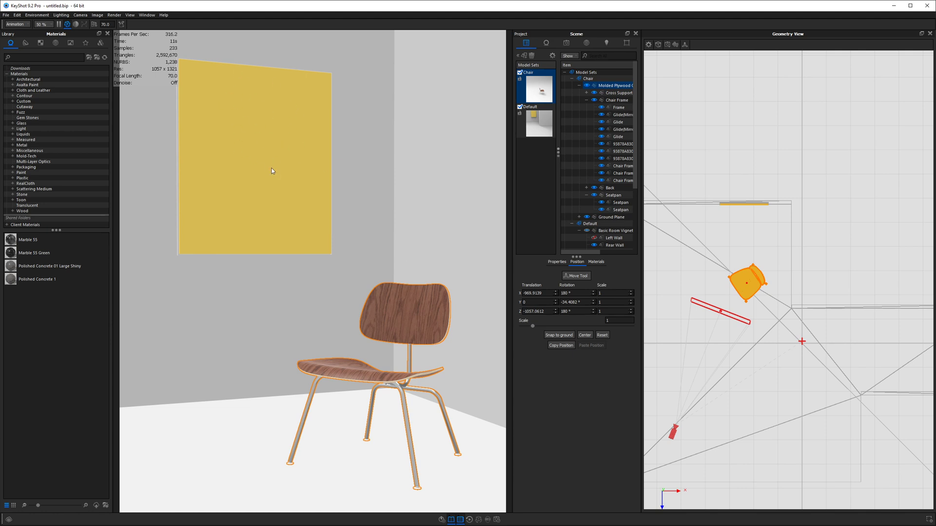
- Select the Artwork panel, raise it higher on the wall above the chair, and apply the move
{"action": "left_click_drag", "start_coordinate": [709, 291], "coordinate": [728, 269]}
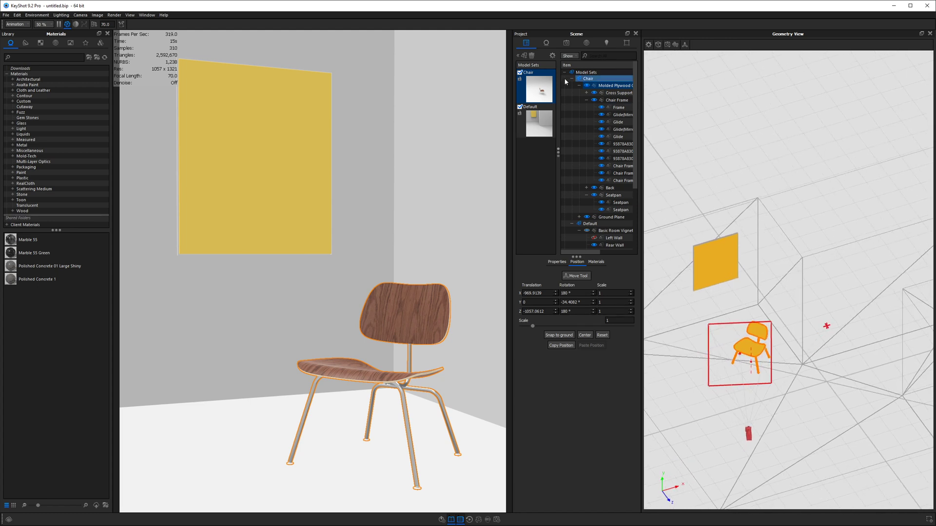
{"action": "left_click", "coordinate": [558, 150]}
{"action": "scroll", "coordinate": [565, 147], "scroll_direction": "down", "scroll_amount": 1}
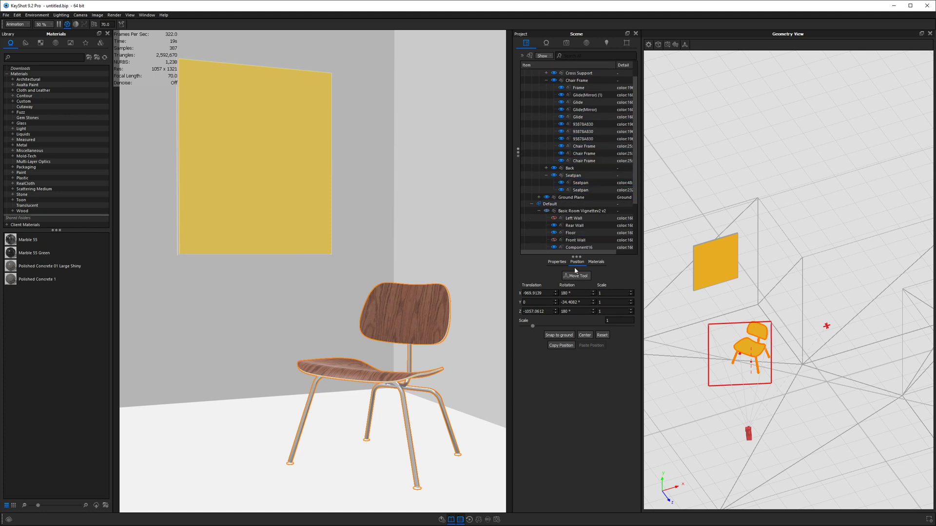
{"action": "left_click_drag", "start_coordinate": [577, 268], "coordinate": [578, 340]}
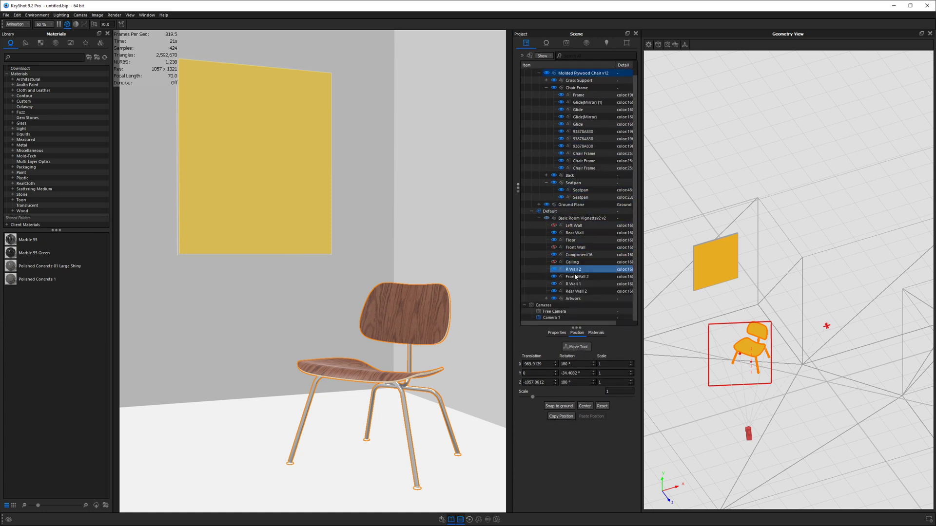
{"action": "left_click", "coordinate": [576, 298]}
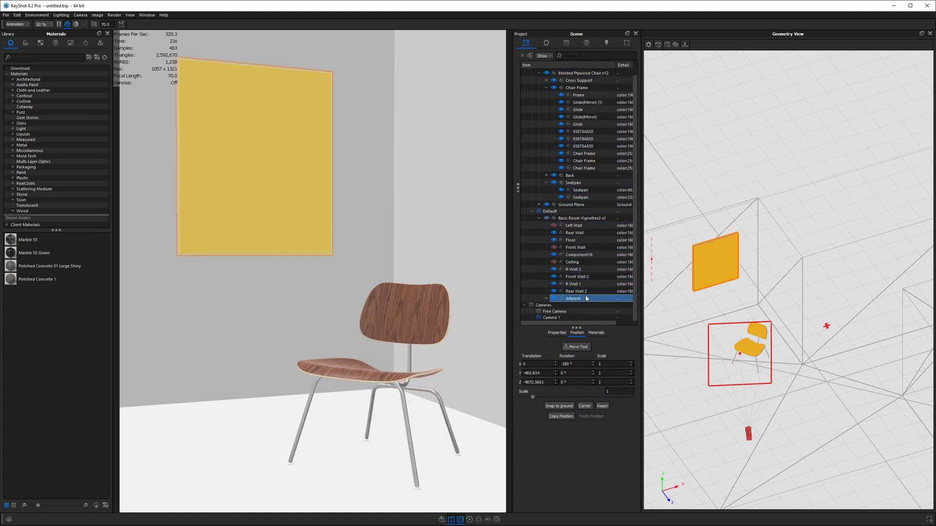
{"action": "right_click", "coordinate": [721, 165]}
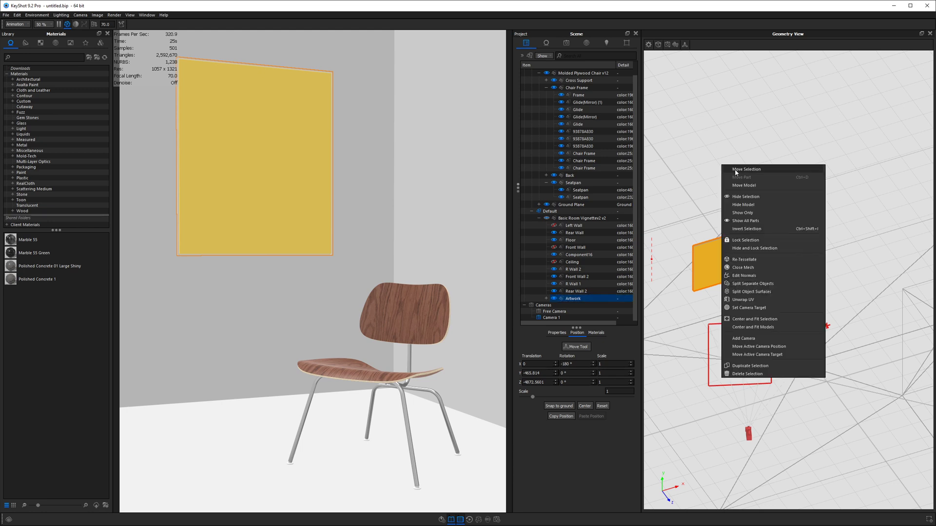
{"action": "left_click", "coordinate": [736, 170]}
{"action": "left_click_drag", "start_coordinate": [716, 298], "coordinate": [718, 239]}
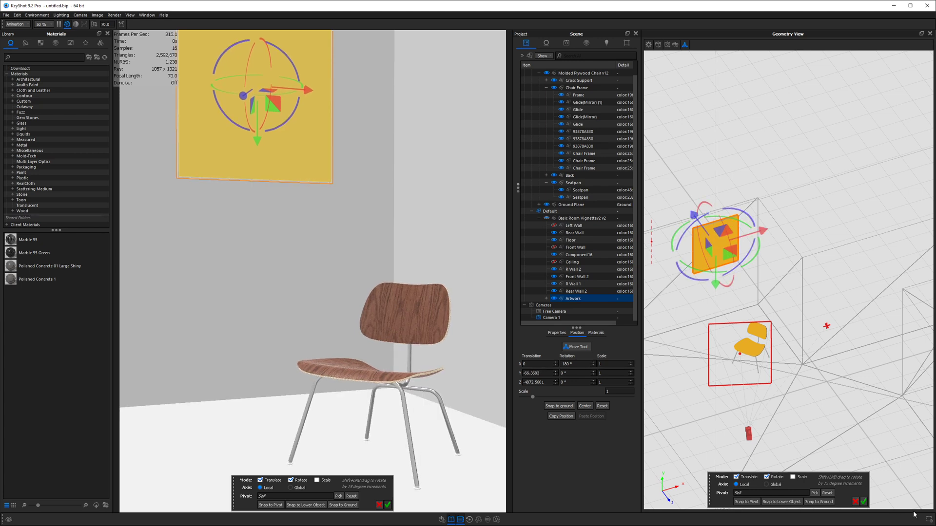
{"action": "left_click", "coordinate": [863, 501]}
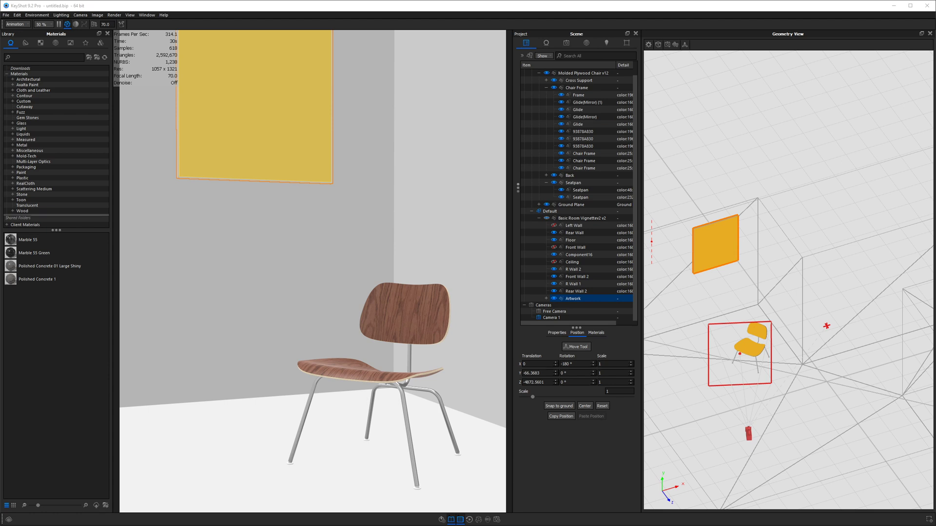
- Import the puppy FBX into a new model set and frame the chair and puppy
{"action": "left_click_drag", "start_coordinate": [824, 165], "coordinate": [269, 296]}
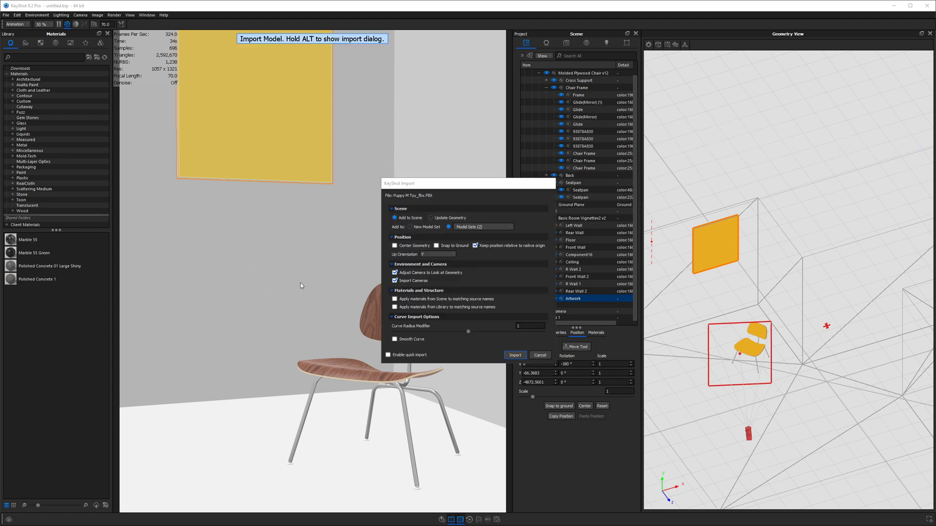
{"action": "left_click", "coordinate": [410, 228]}
{"action": "left_click", "coordinate": [515, 355]}
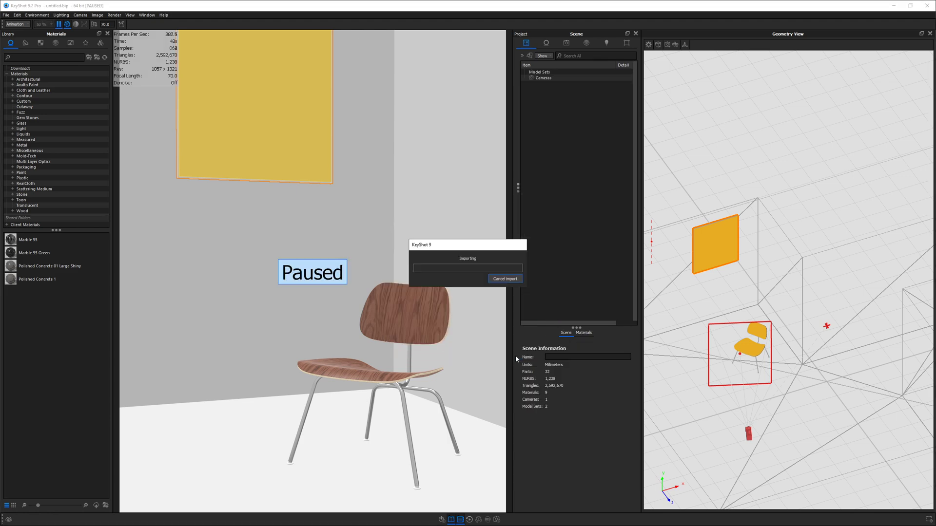
{"action": "scroll", "coordinate": [300, 300], "scroll_direction": "down", "scroll_amount": 5}
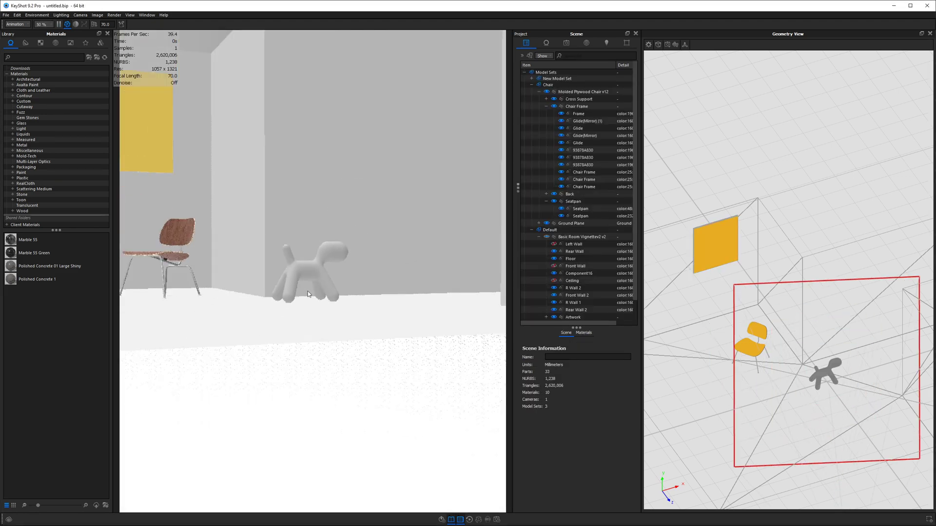
{"action": "mouse_move", "coordinate": [308, 291]}
{"action": "left_mouse_down"}
{"action": "mouse_move", "coordinate": [305, 378]}
{"action": "mouse_move", "coordinate": [353, 399]}
{"action": "mouse_move", "coordinate": [322, 292]}
{"action": "left_mouse_up"}
{"action": "middle_click_drag", "start_coordinate": [322, 291], "coordinate": [410, 319]}
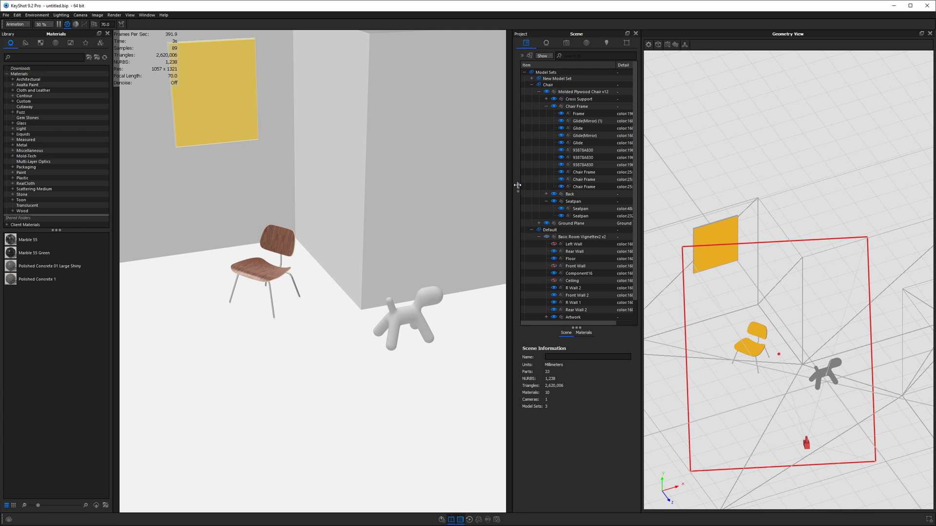
- Rename the new model set to 'Puppy' and render its thumbnail
{"action": "left_click_drag", "start_coordinate": [517, 185], "coordinate": [556, 187]}
{"action": "left_click", "coordinate": [533, 75]}
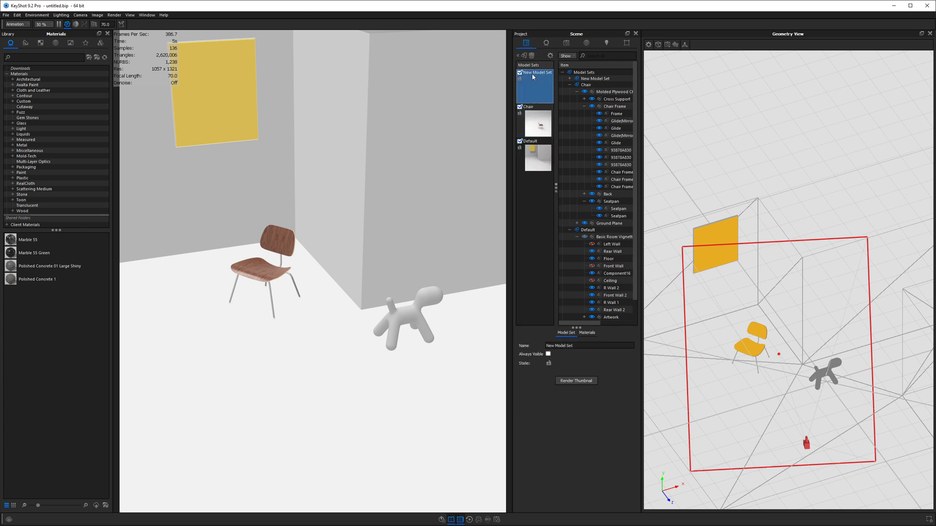
{"action": "double_click", "coordinate": [533, 74]}
{"action": "type", "text": "Puppy"}
{"action": "key", "text": "Return"}
{"action": "right_click", "coordinate": [536, 80]}
{"action": "left_click", "coordinate": [562, 129]}
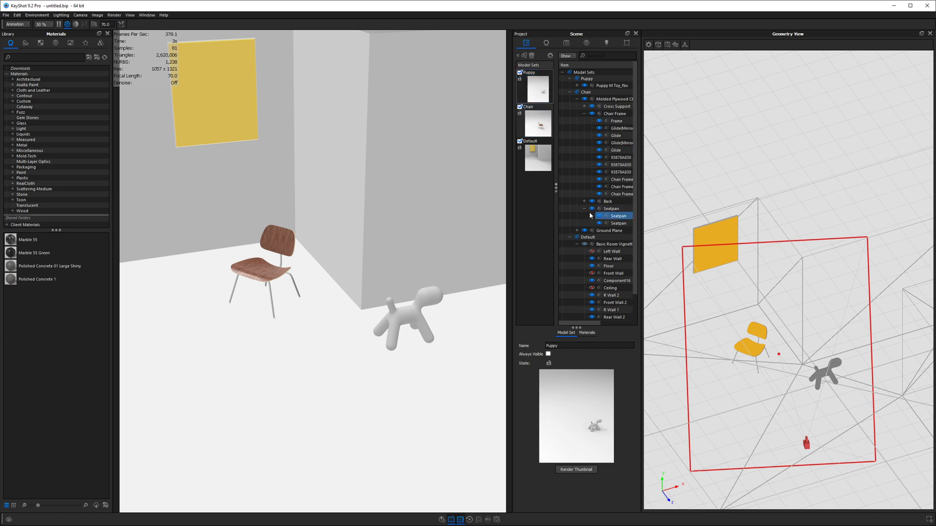
- Switch the view back to Camera 1
{"action": "left_click", "coordinate": [400, 319]}
{"action": "right_click", "coordinate": [775, 126]}
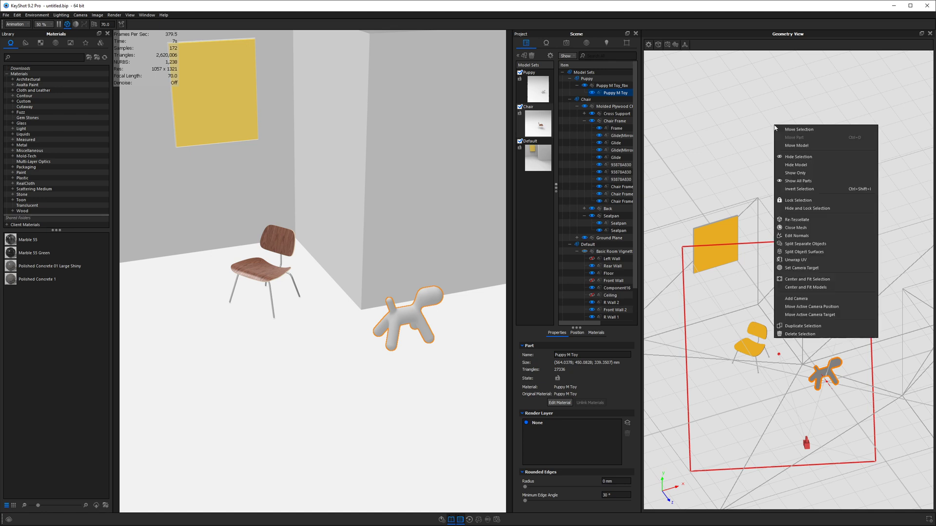
{"action": "left_click", "coordinate": [566, 43]}
{"action": "left_click", "coordinate": [544, 54]}
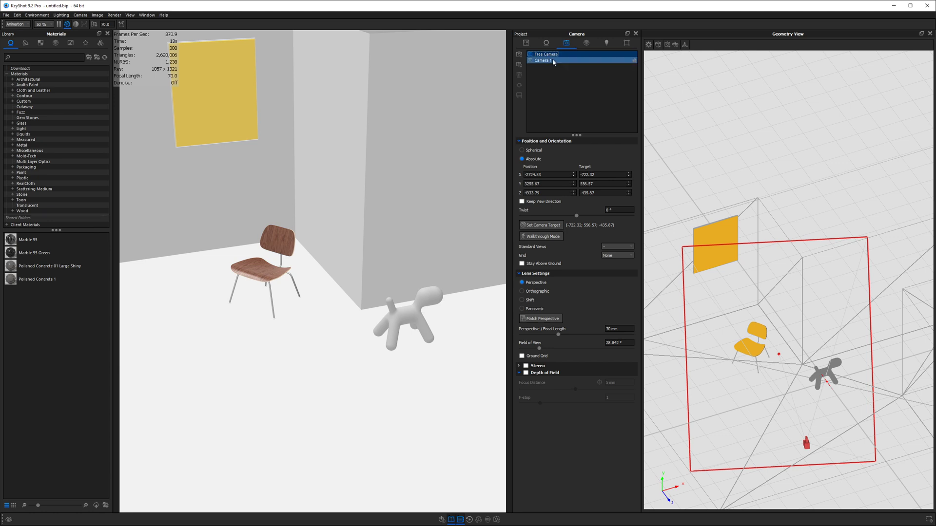
{"action": "left_click", "coordinate": [544, 60]}
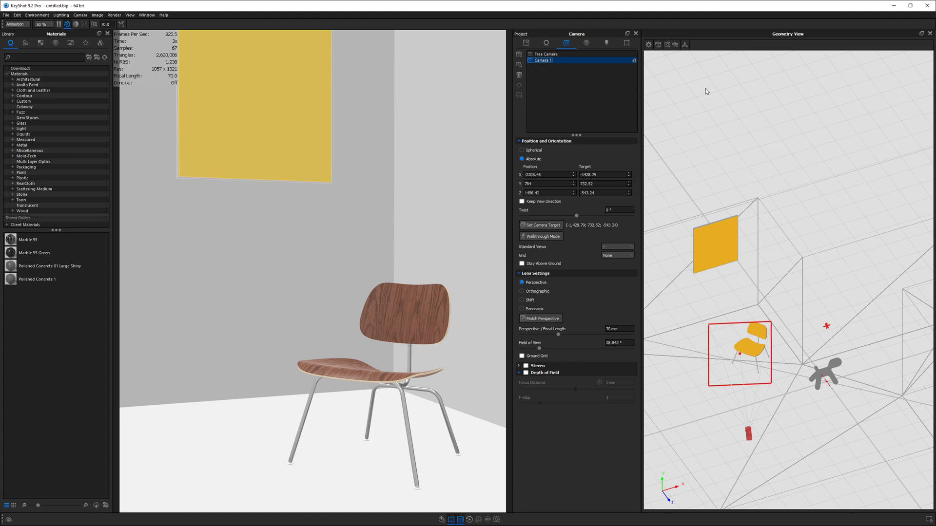
- Move the puppy toy onto the floor left of the chair and turn it about -36.38° on Y
{"action": "right_click", "coordinate": [734, 91]}
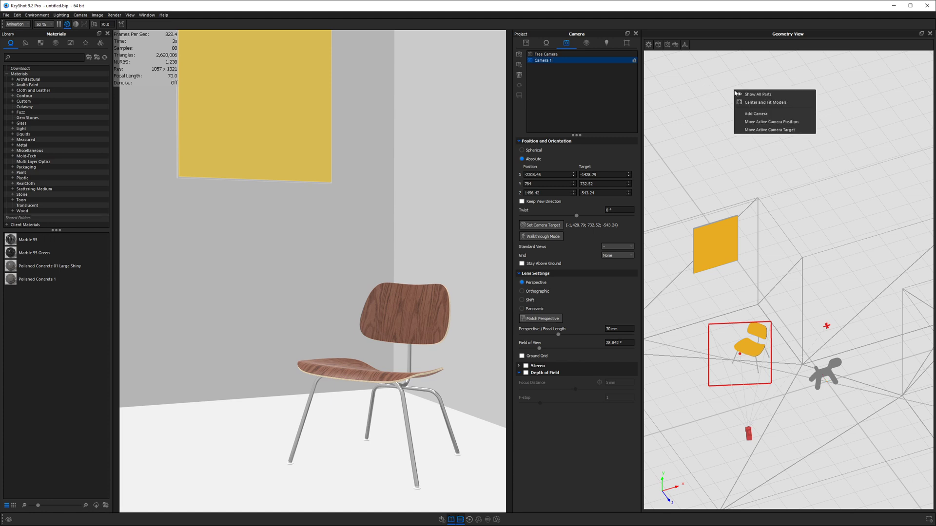
{"action": "left_click", "coordinate": [704, 96]}
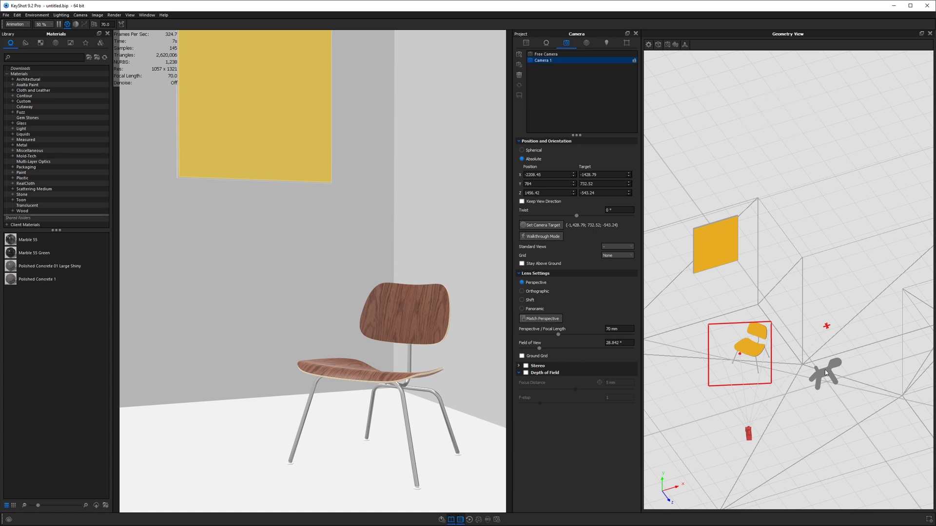
{"action": "left_click", "coordinate": [526, 42]}
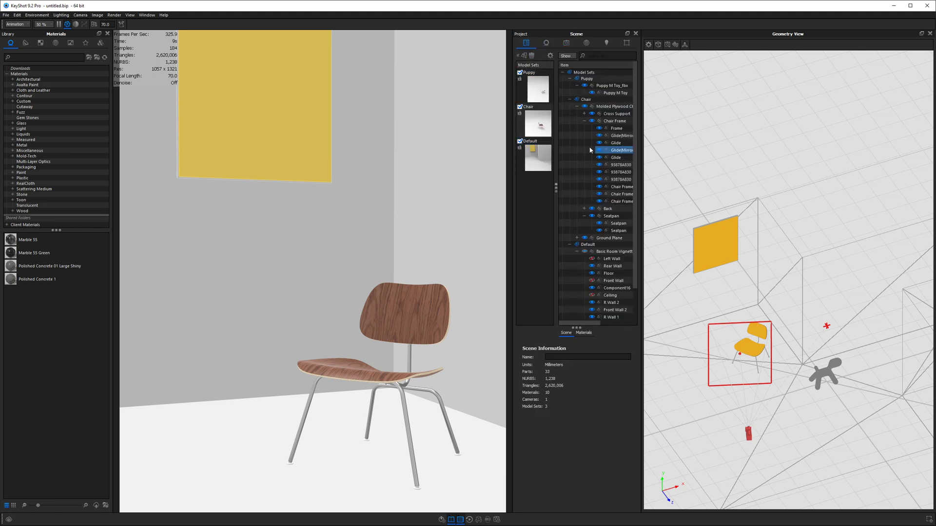
{"action": "left_click", "coordinate": [597, 252]}
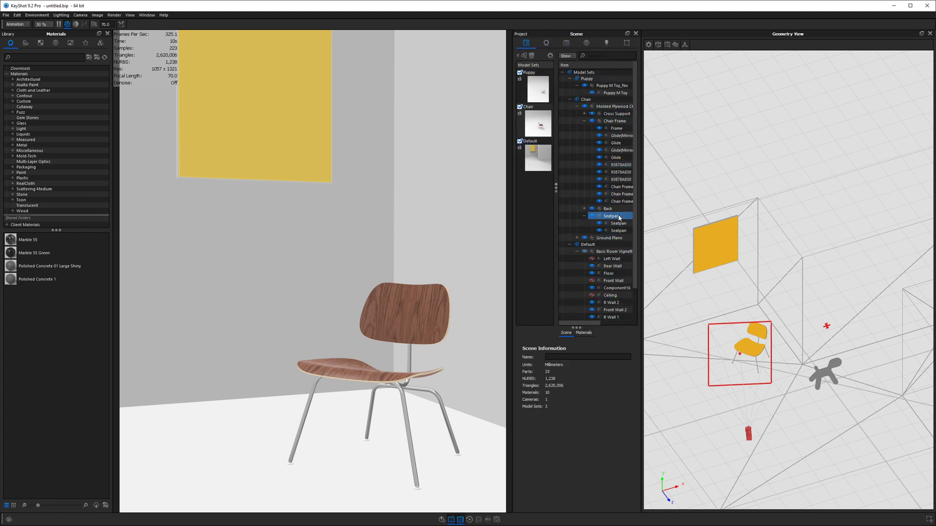
{"action": "left_click", "coordinate": [605, 86]}
{"action": "right_click", "coordinate": [803, 128]}
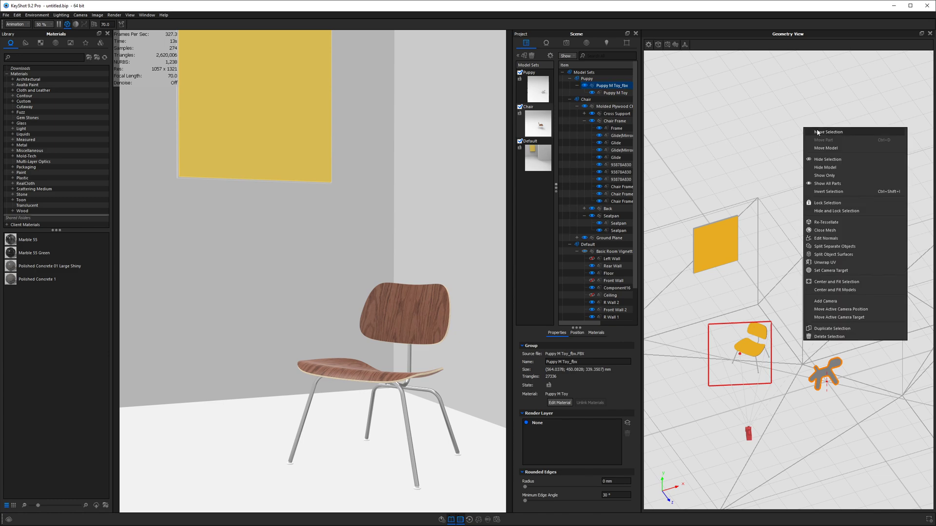
{"action": "left_click", "coordinate": [819, 134]}
{"action": "left_click_drag", "start_coordinate": [826, 220], "coordinate": [808, 292]}
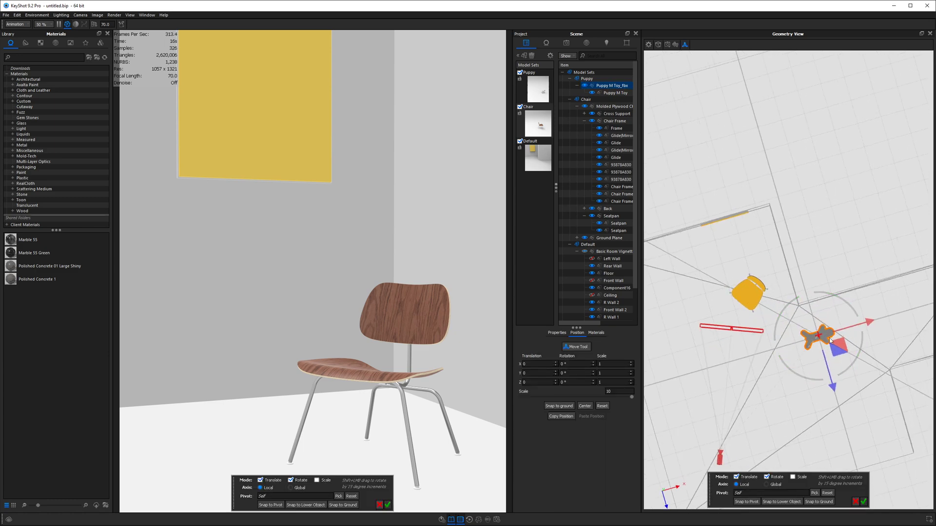
{"action": "left_click_drag", "start_coordinate": [809, 336], "coordinate": [575, 157]}
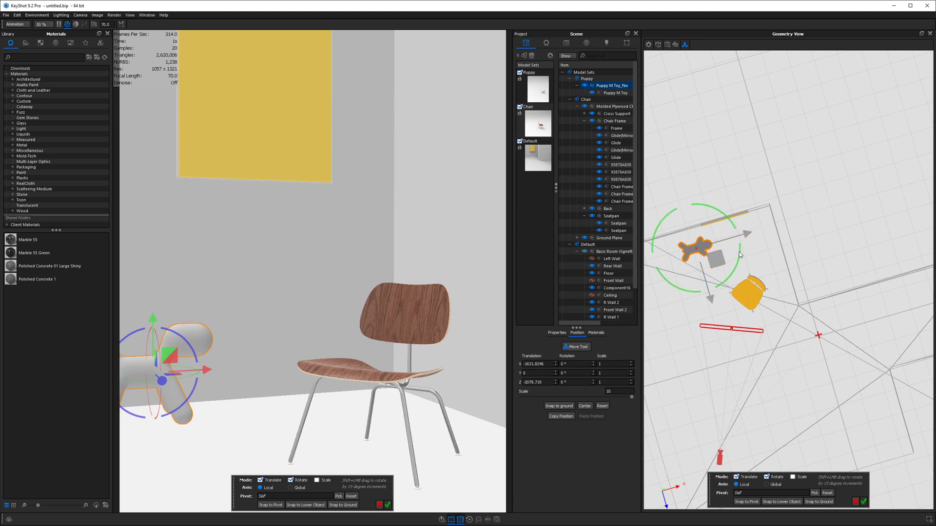
{"action": "left_click_drag", "start_coordinate": [738, 229], "coordinate": [723, 275]}
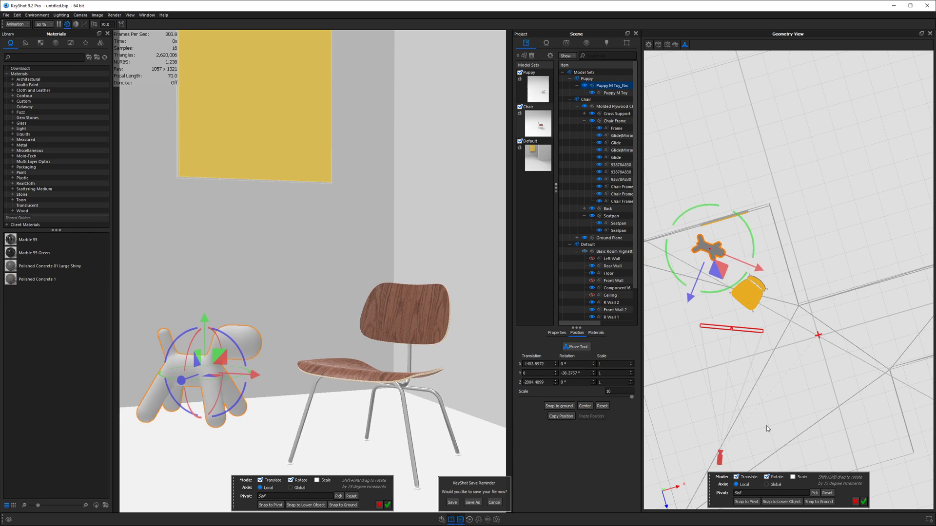
- Confirm the puppy's placement, then shift the chair to a new spot beside it
{"action": "left_click", "coordinate": [863, 502]}
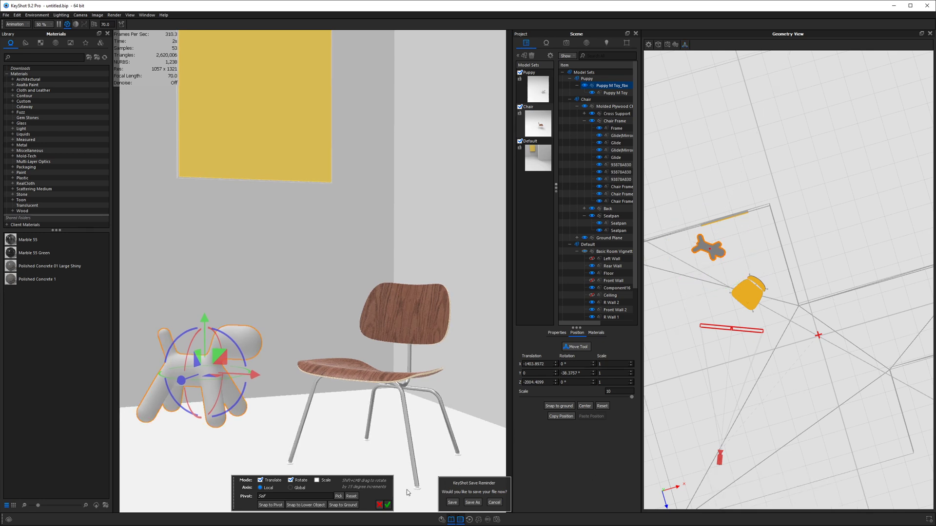
{"action": "left_click", "coordinate": [388, 506]}
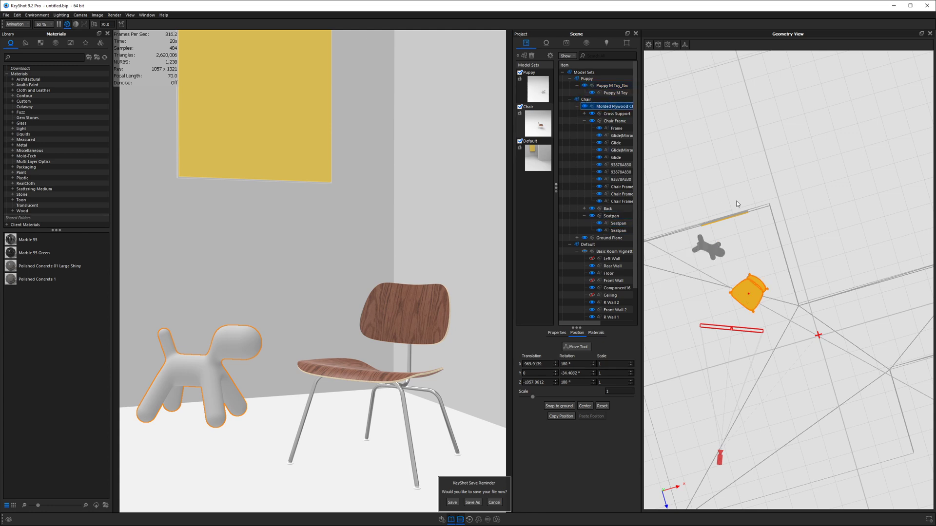
{"action": "right_click", "coordinate": [763, 186]}
{"action": "left_click", "coordinate": [787, 190]}
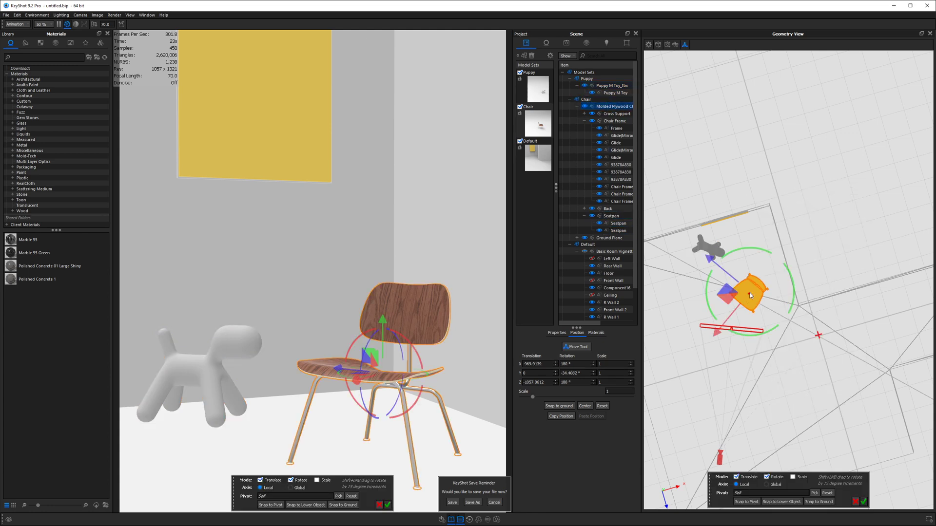
{"action": "left_click_drag", "start_coordinate": [726, 293], "coordinate": [732, 280]}
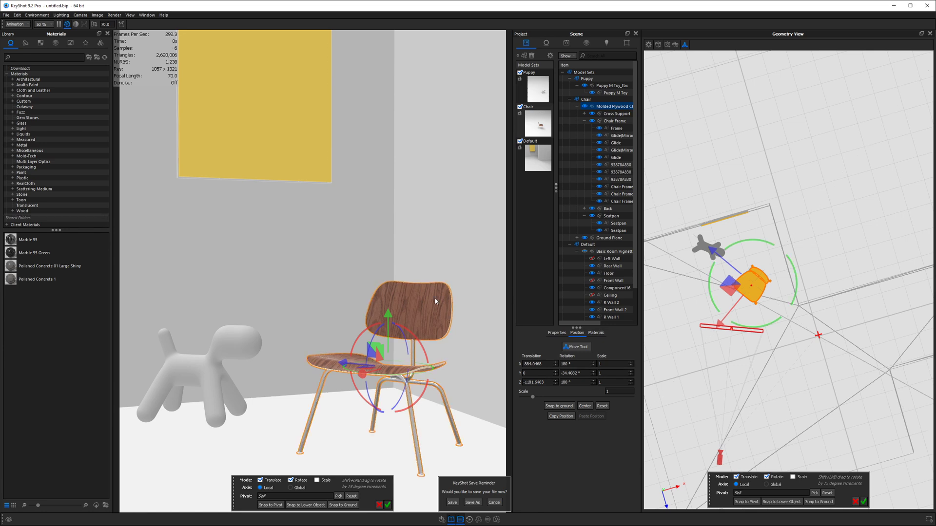
{"action": "left_click", "coordinate": [388, 506]}
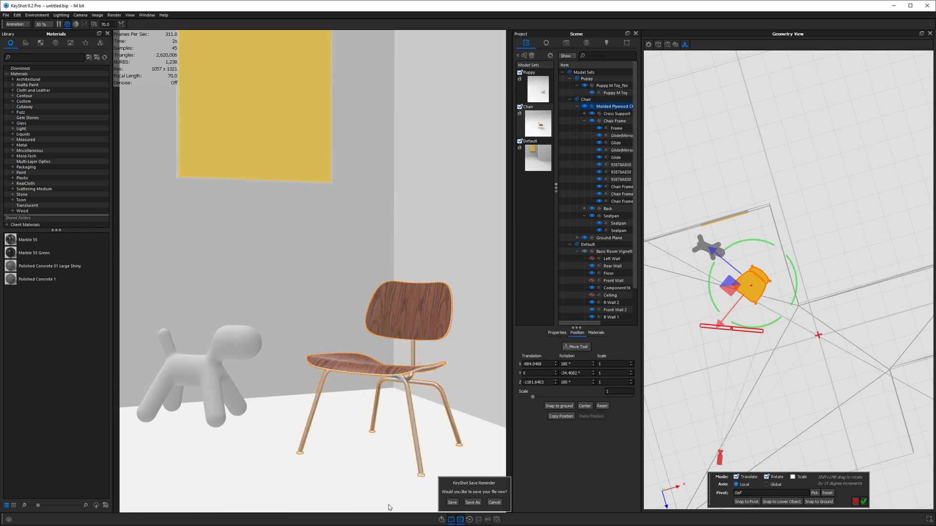
- Lower the camera to reframe the close view of the chair and puppy
{"action": "left_click_drag", "start_coordinate": [456, 381], "coordinate": [456, 331]}
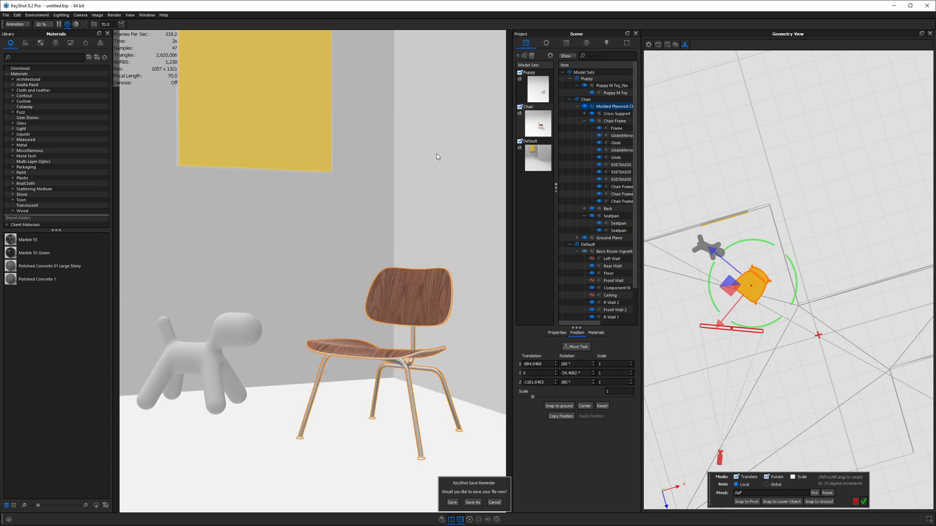
{"action": "left_click_drag", "start_coordinate": [438, 157], "coordinate": [446, 186]}
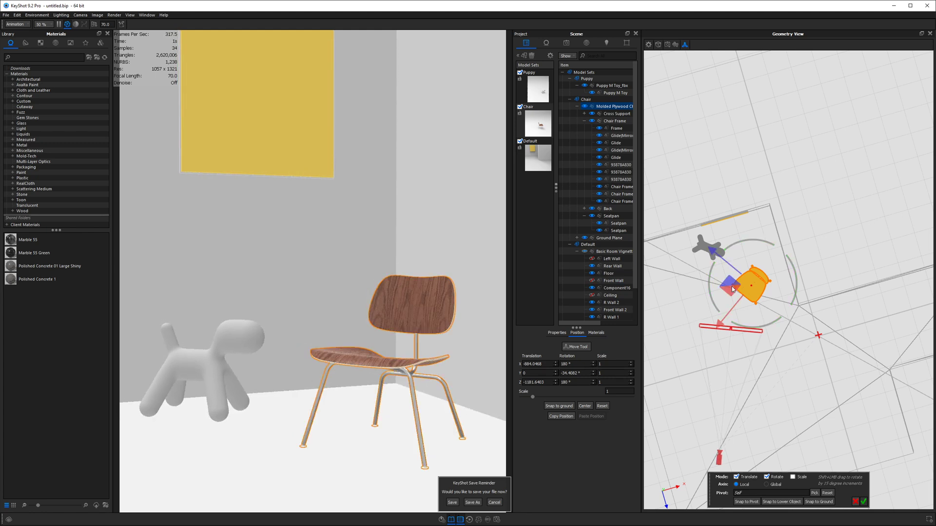
{"action": "left_click", "coordinate": [863, 501]}
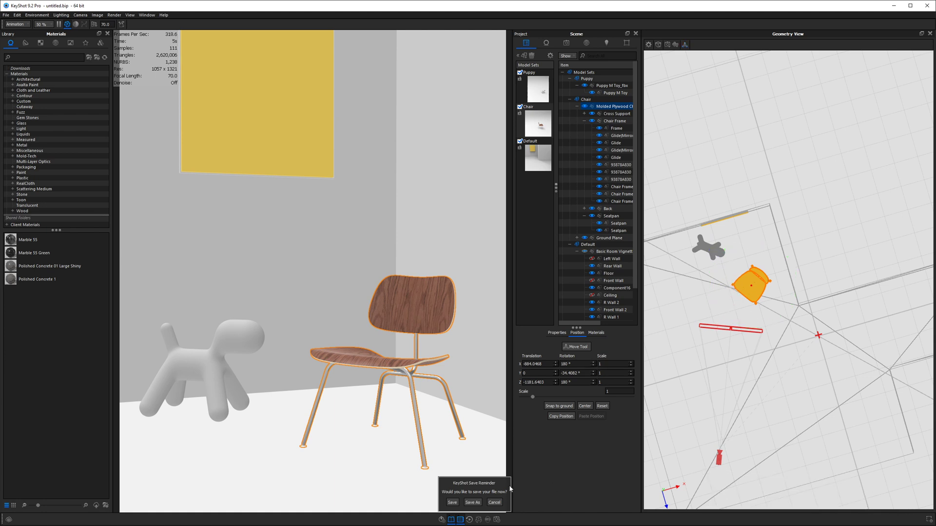
- Select the puppy toy and rotate it about 7 degrees
{"action": "left_click", "coordinate": [715, 250]}
{"action": "right_click", "coordinate": [715, 187]}
{"action": "left_click", "coordinate": [745, 229]}
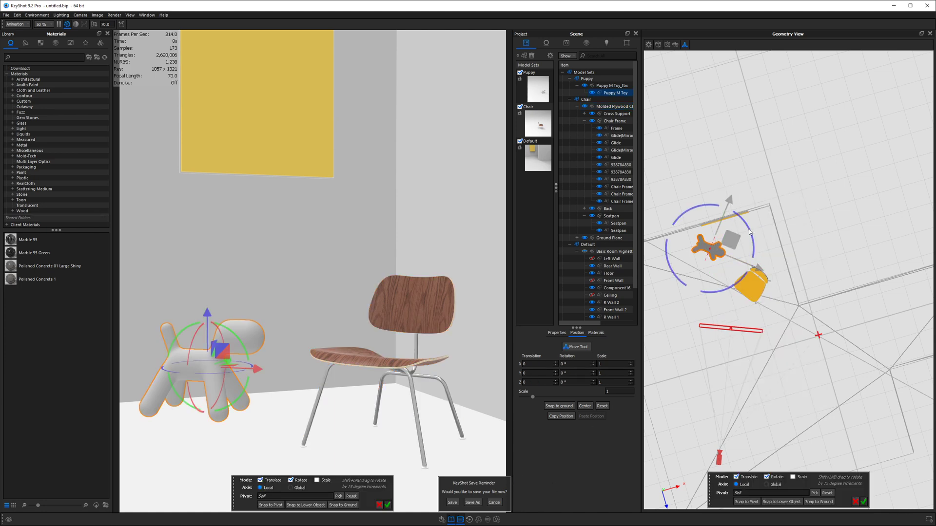
{"action": "left_click_drag", "start_coordinate": [753, 239], "coordinate": [728, 237]}
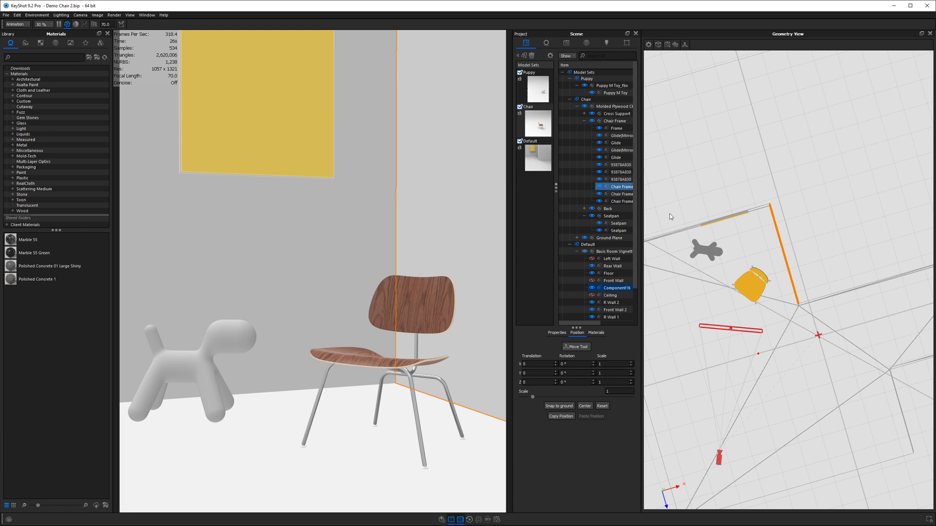
- Orbit above the room corner and Unlink Material on the floor, separating it from the vignette
{"action": "scroll", "coordinate": [402, 321], "scroll_direction": "down", "scroll_amount": 10}
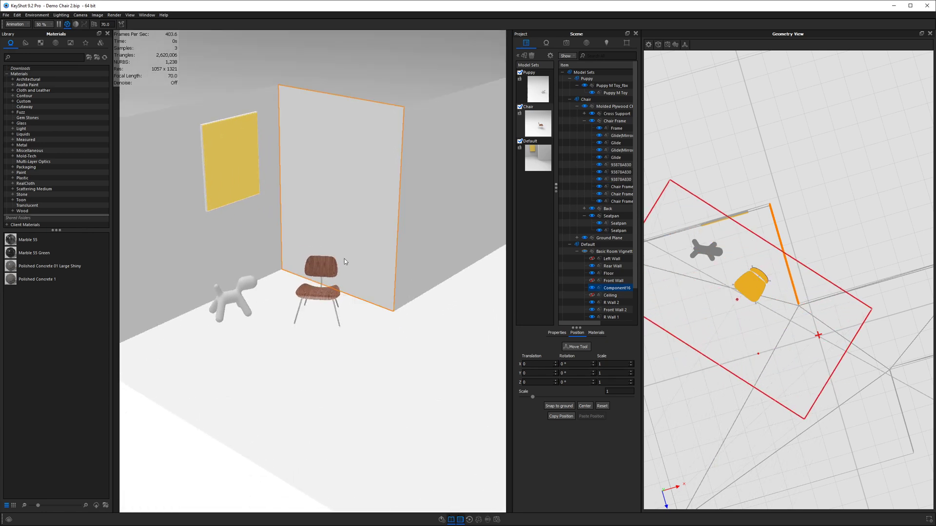
{"action": "left_click_drag", "start_coordinate": [344, 259], "coordinate": [146, 88]}
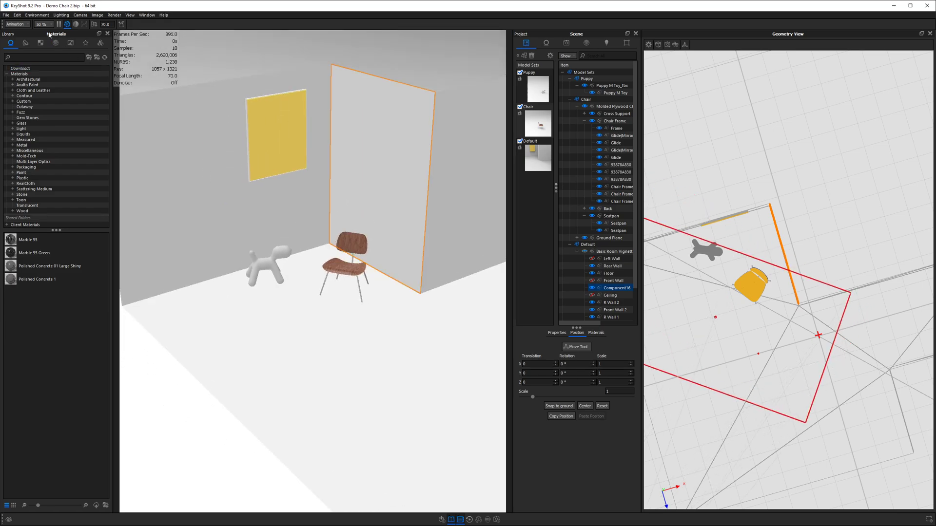
{"action": "left_click", "coordinate": [67, 24]}
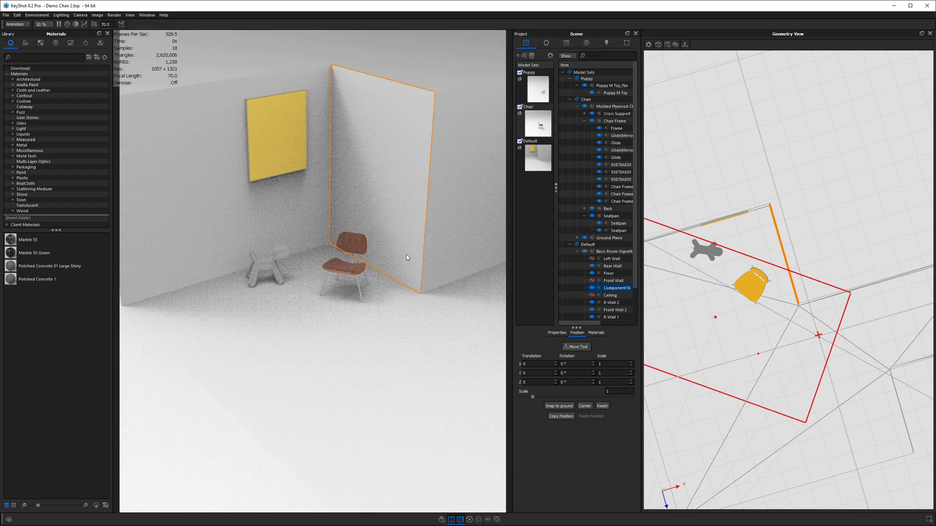
{"action": "left_click_drag", "start_coordinate": [405, 255], "coordinate": [427, 292]}
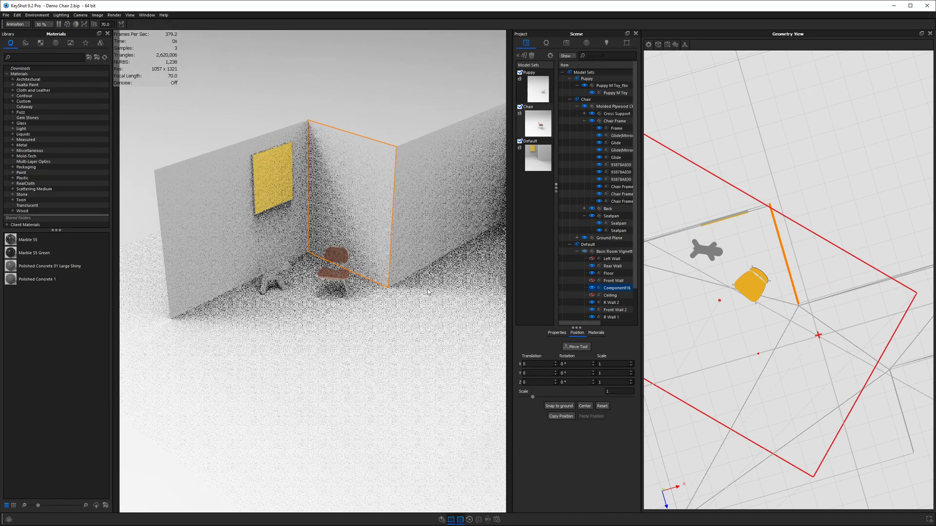
{"action": "left_click", "coordinate": [351, 321]}
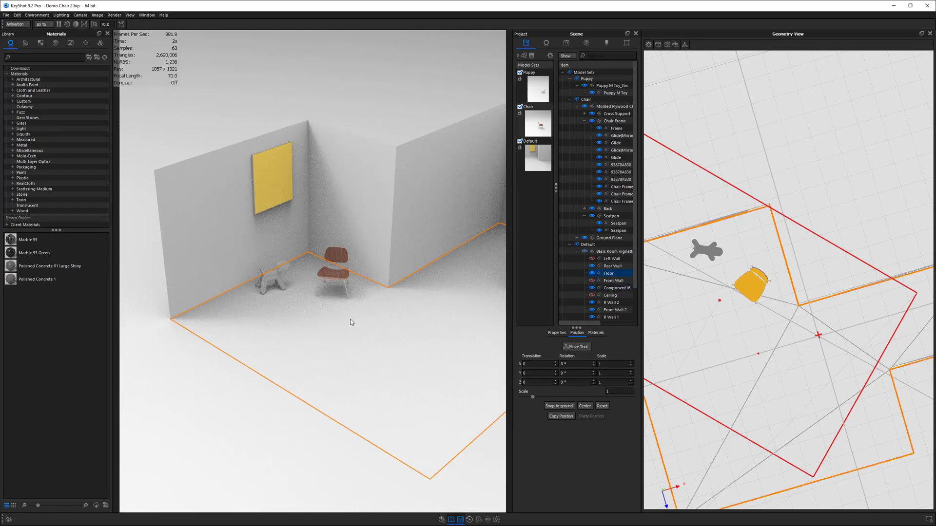
{"action": "right_click", "coordinate": [351, 322]}
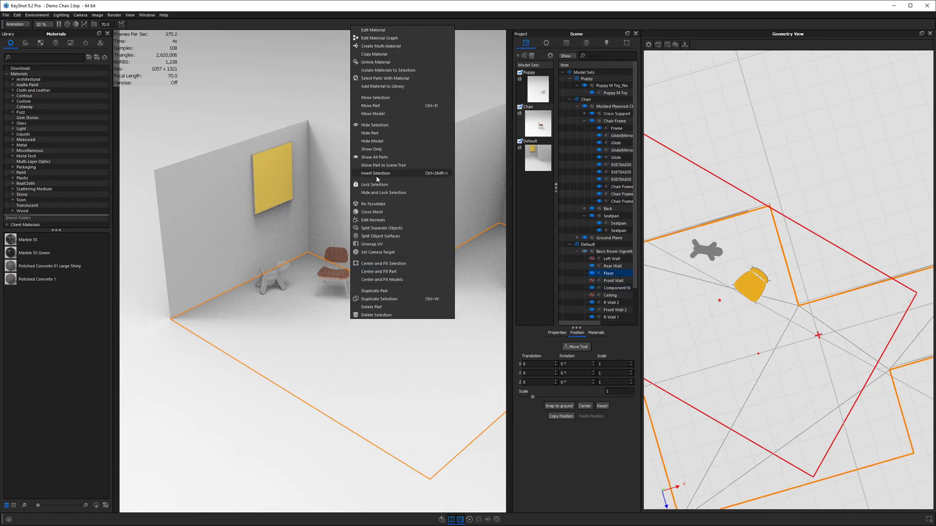
{"action": "left_click", "coordinate": [380, 70]}
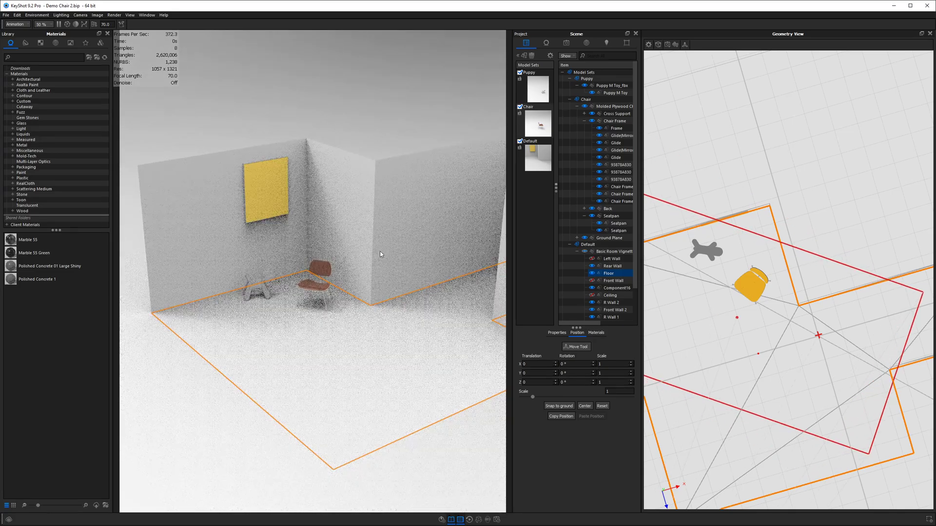
{"action": "left_click", "coordinate": [32, 56]}
- Search 'diffu' and drag Interior Diffuse White onto the walls, then review its Textures and Properties
{"action": "type", "text": "diffuse"}
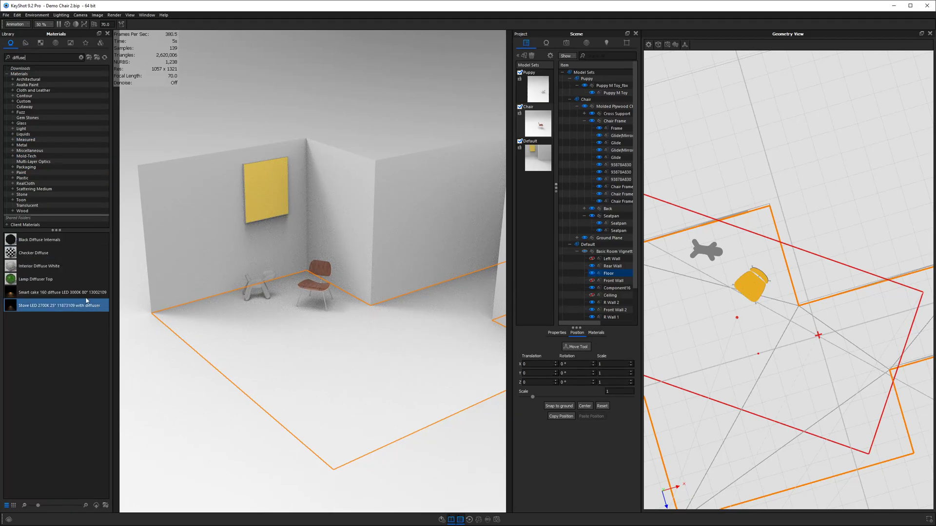
{"action": "left_click_drag", "start_coordinate": [60, 264], "coordinate": [340, 192]}
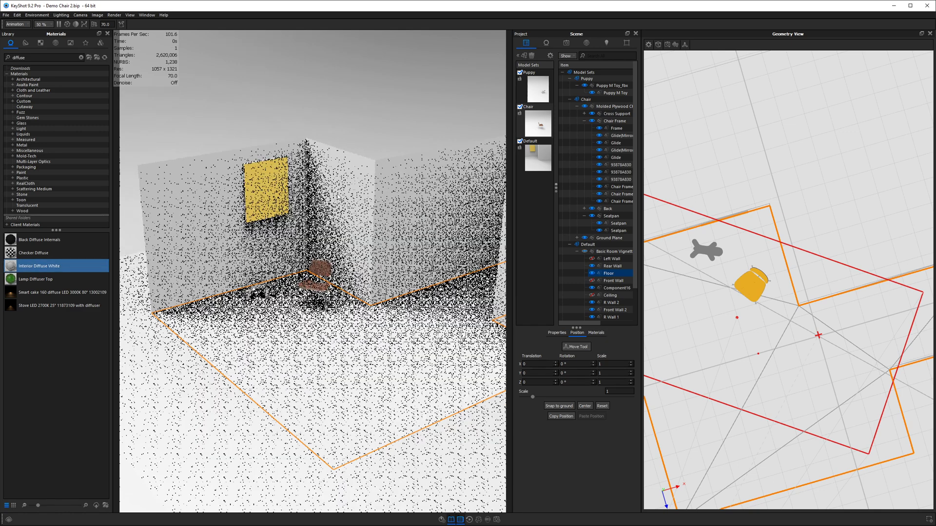
{"action": "double_click", "coordinate": [352, 198]}
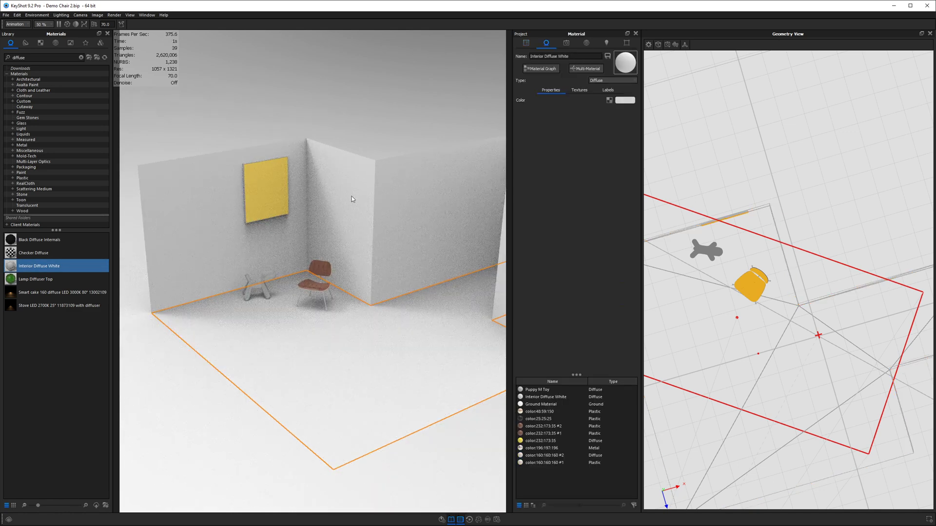
{"action": "left_click", "coordinate": [583, 91]}
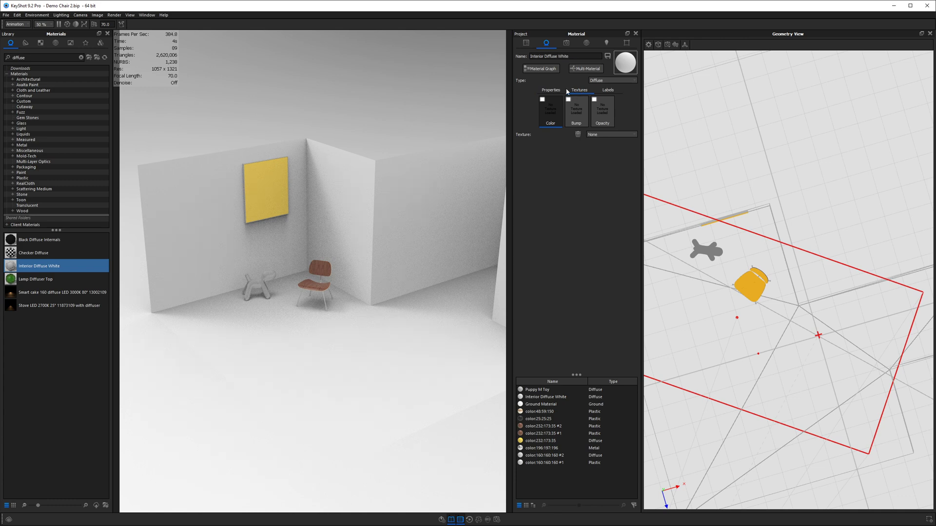
{"action": "left_click", "coordinate": [555, 91]}
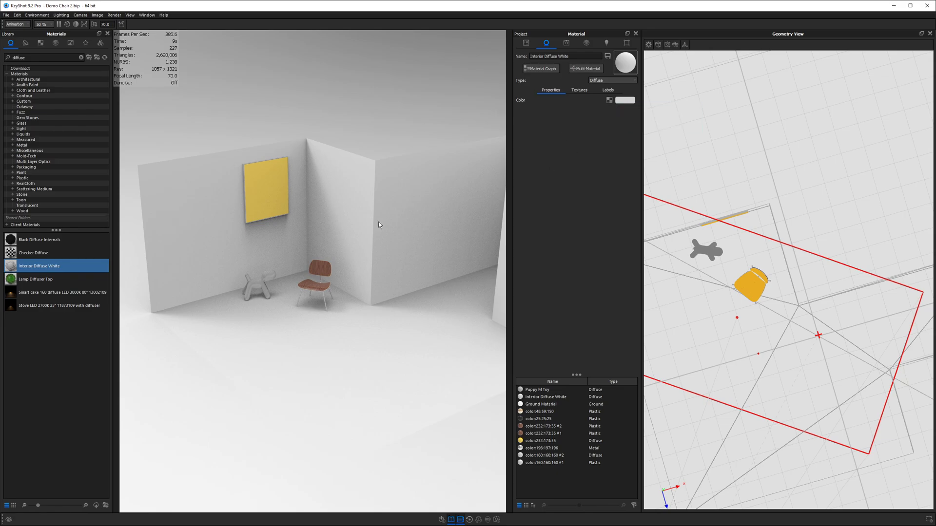
{"action": "scroll", "coordinate": [353, 222], "scroll_direction": "up", "scroll_amount": 6}
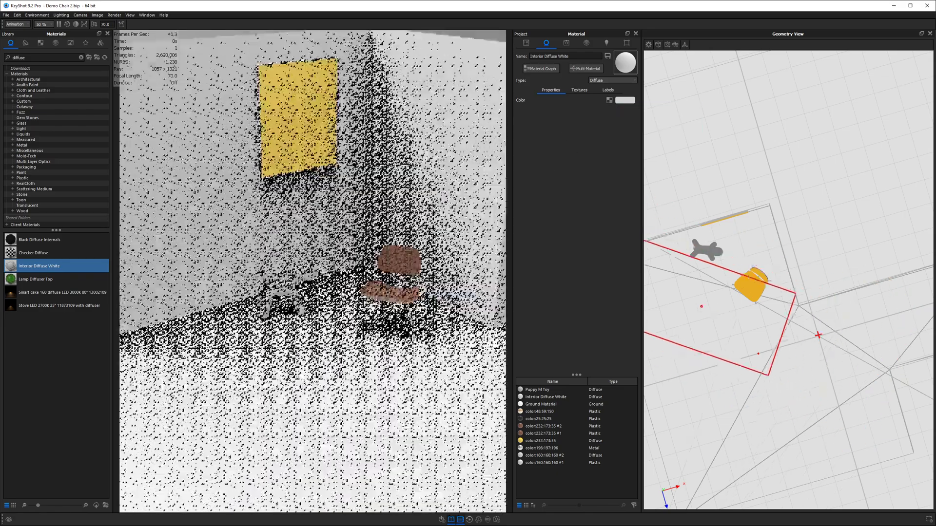
- Change the puppy toy's material to light pink Plastic with roughness 0.1
{"action": "double_click", "coordinate": [261, 308]}
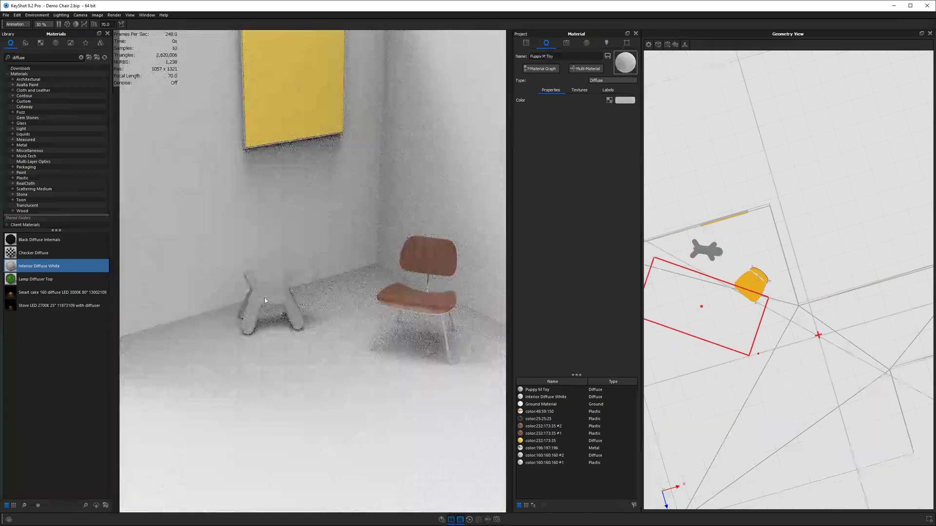
{"action": "left_click", "coordinate": [618, 79]}
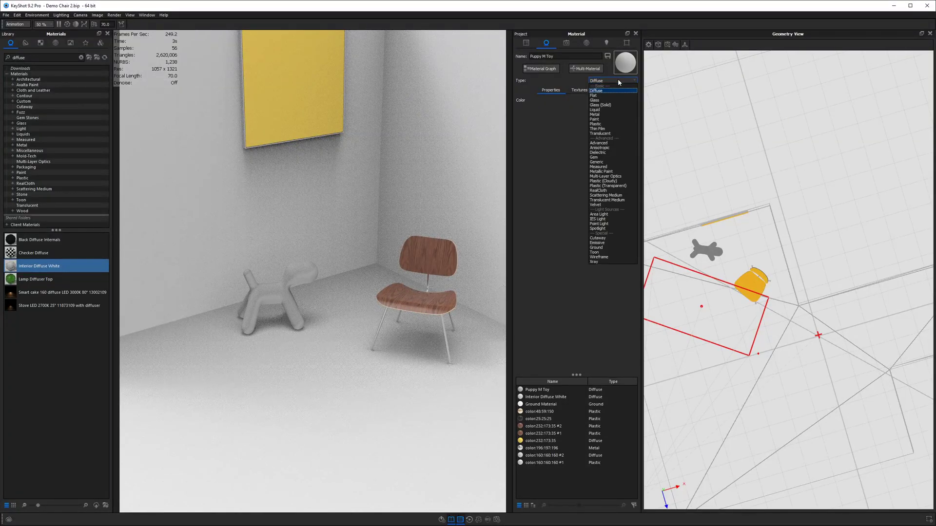
{"action": "left_click", "coordinate": [618, 124]}
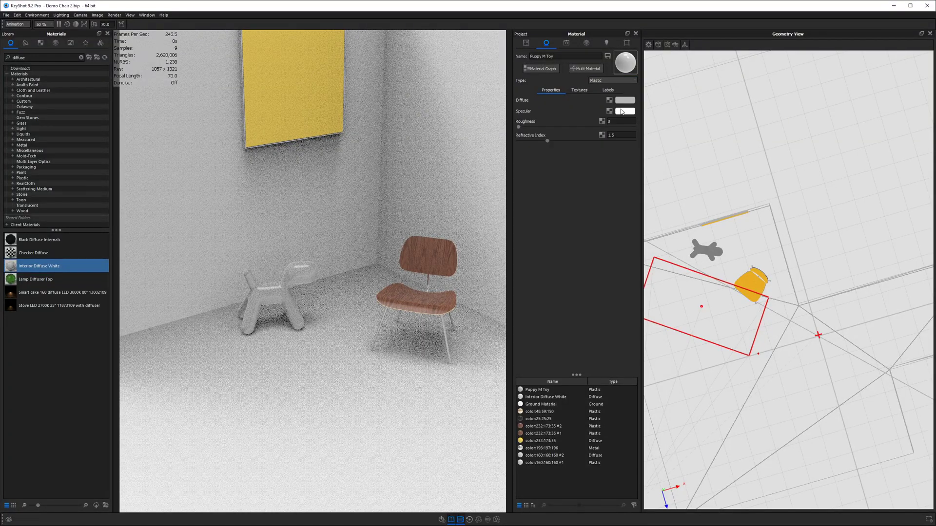
{"action": "left_click", "coordinate": [624, 100]}
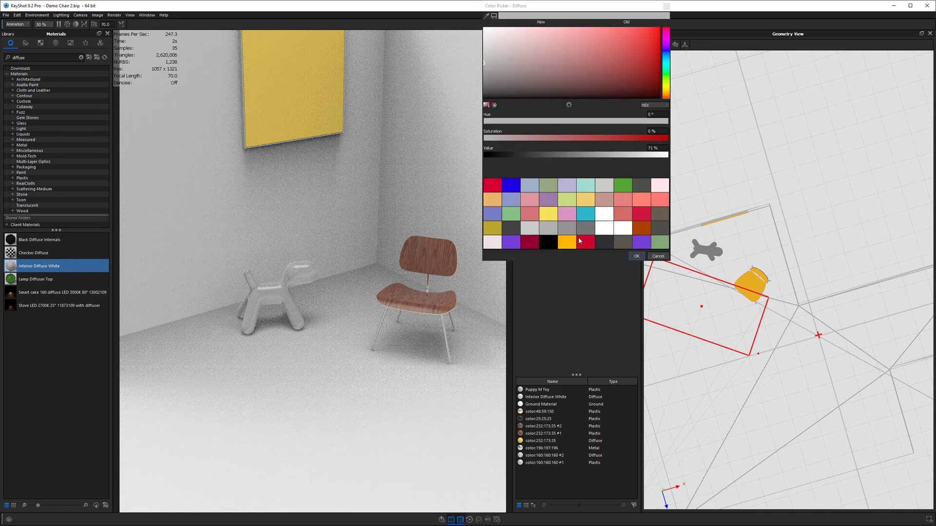
{"action": "left_click", "coordinate": [655, 200]}
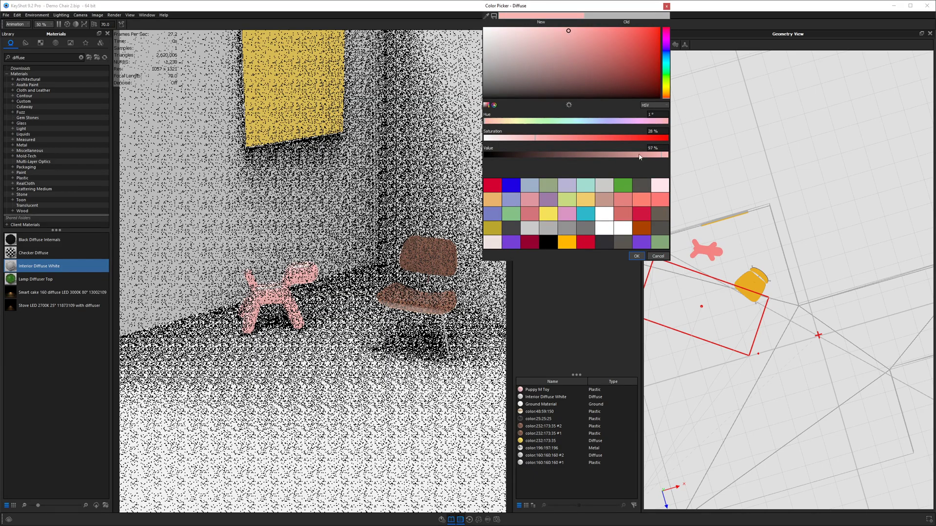
{"action": "left_click", "coordinate": [636, 256]}
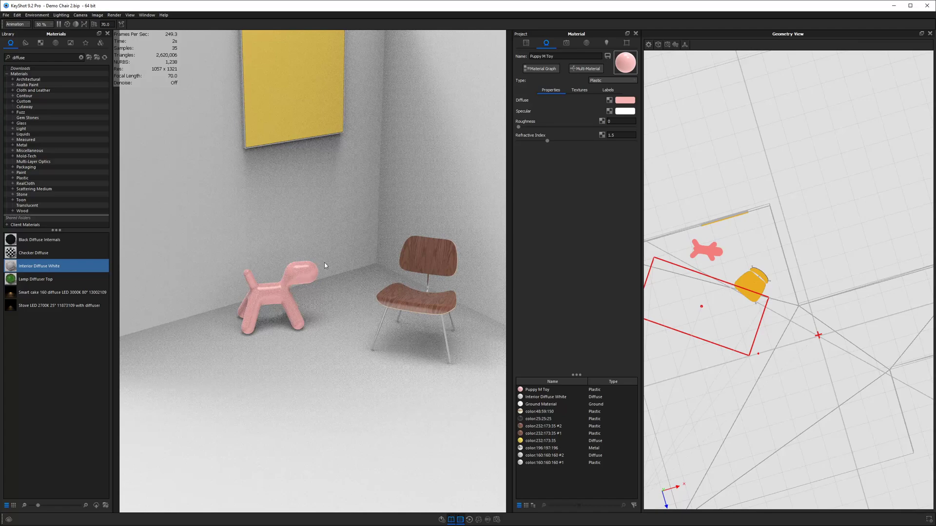
{"action": "left_click", "coordinate": [610, 121]}
{"action": "type", "text": ".1"}
{"action": "key", "text": "Return"}
- Add a Noise (Texture) bump to the toy at 2 mm scale and 0.5 bump height
{"action": "scroll", "coordinate": [281, 296], "scroll_direction": "up", "scroll_amount": 3}
{"action": "left_click", "coordinate": [579, 90]}
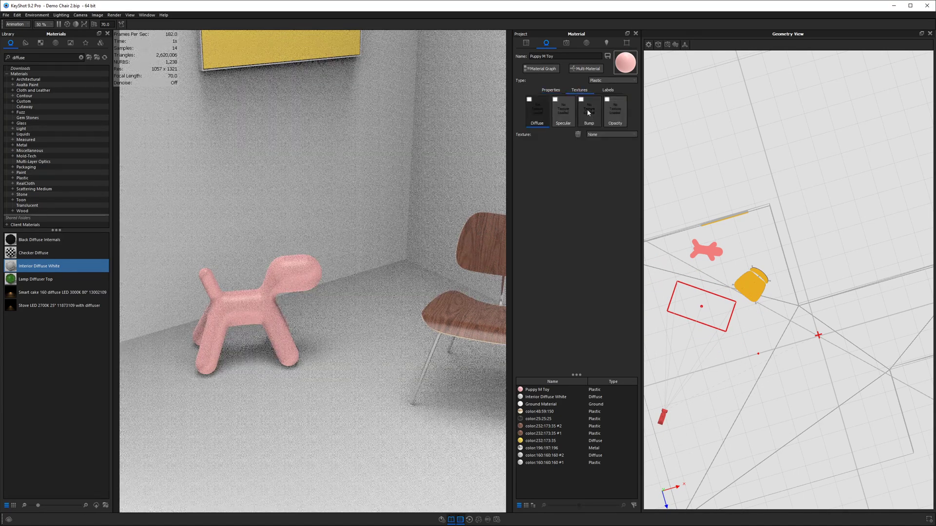
{"action": "right_click", "coordinate": [589, 112]}
{"action": "mouse_move", "coordinate": [611, 116]}
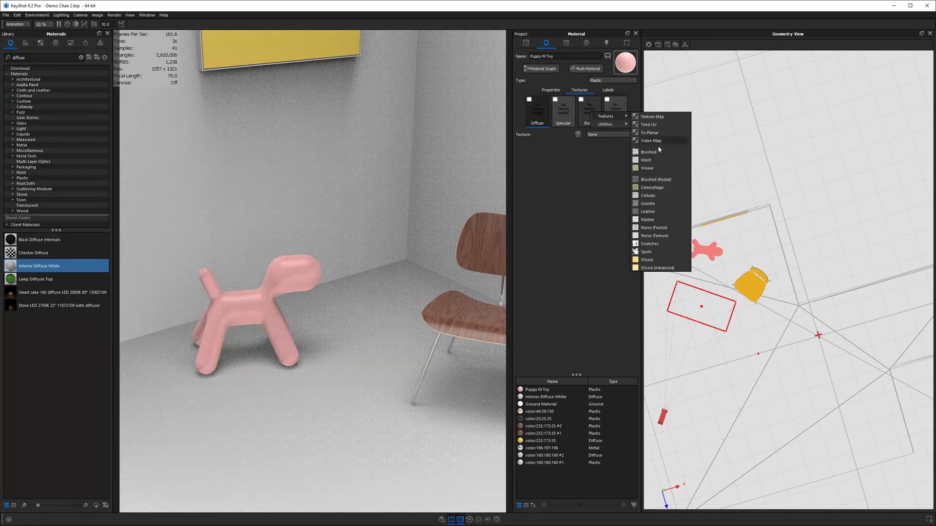
{"action": "left_click", "coordinate": [654, 236]}
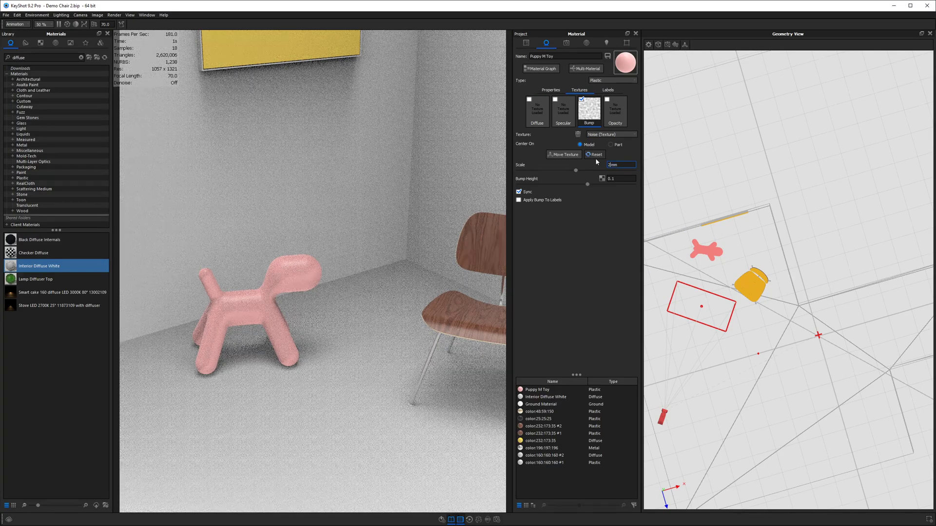
{"action": "key", "text": "Return"}
{"action": "left_click", "coordinate": [623, 179]}
{"action": "key", "text": "BackSpace"}
{"action": "type", "text": "5"}
{"action": "key", "text": "Return"}
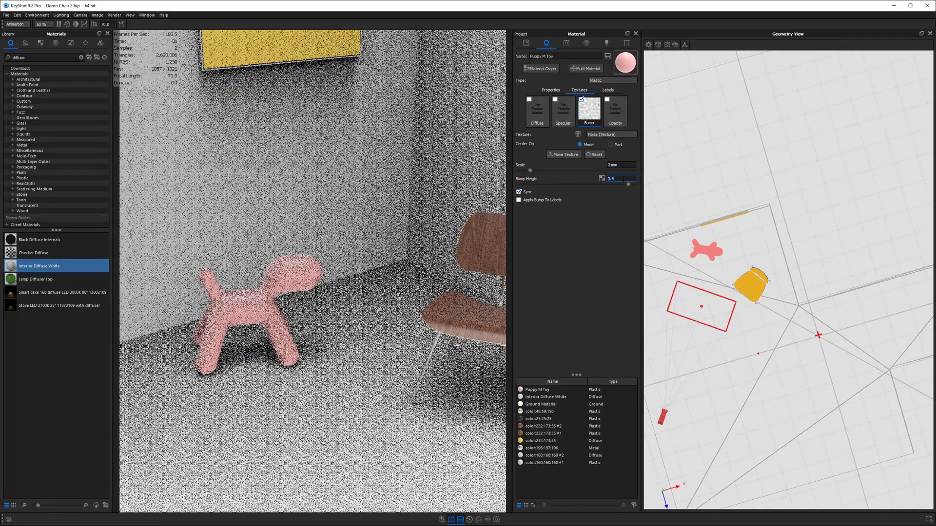
{"action": "scroll", "coordinate": [358, 245], "scroll_direction": "down", "scroll_amount": 2}
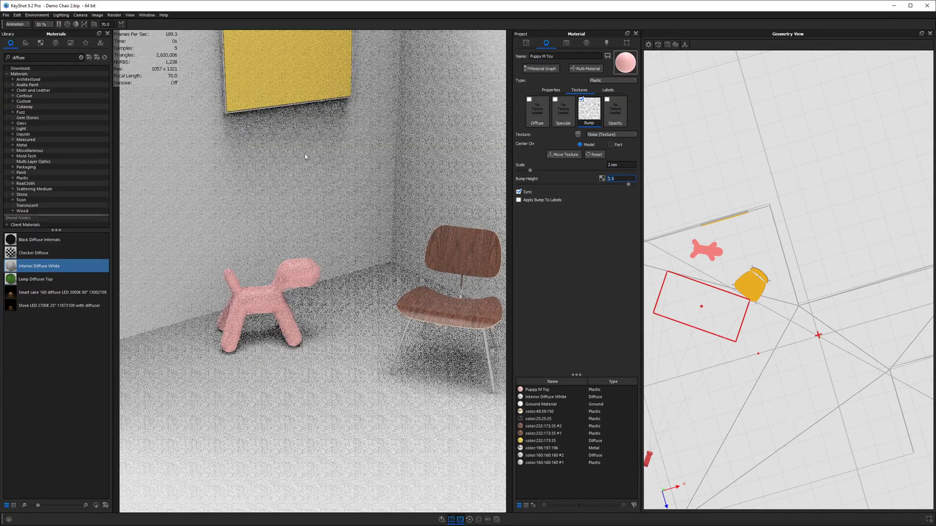
- Search 'textured whit', drag Hard Textured Plastic White onto the walls, and frame the yellow panel
{"action": "left_click_drag", "start_coordinate": [307, 152], "coordinate": [323, 184]}
{"action": "scroll", "coordinate": [323, 184], "scroll_direction": "up", "scroll_amount": 5}
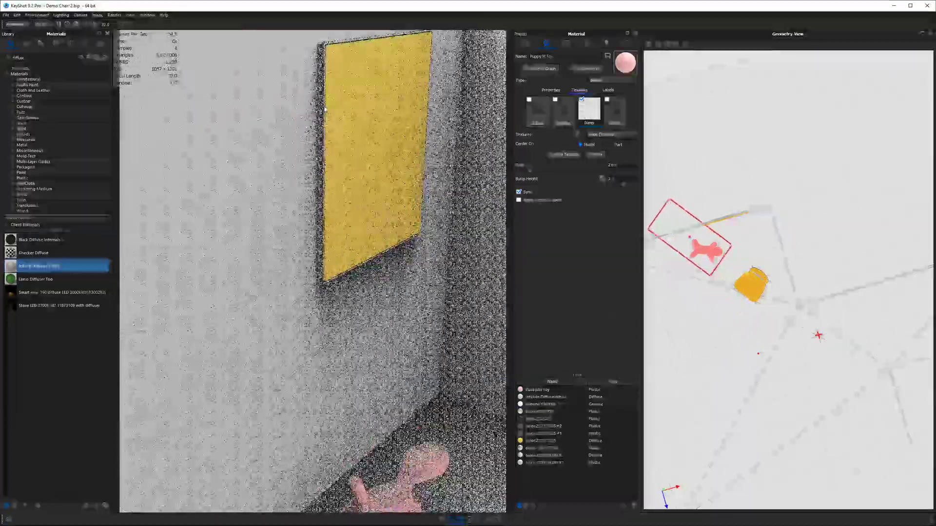
{"action": "left_click", "coordinate": [52, 86]}
{"action": "double_click", "coordinate": [19, 58]}
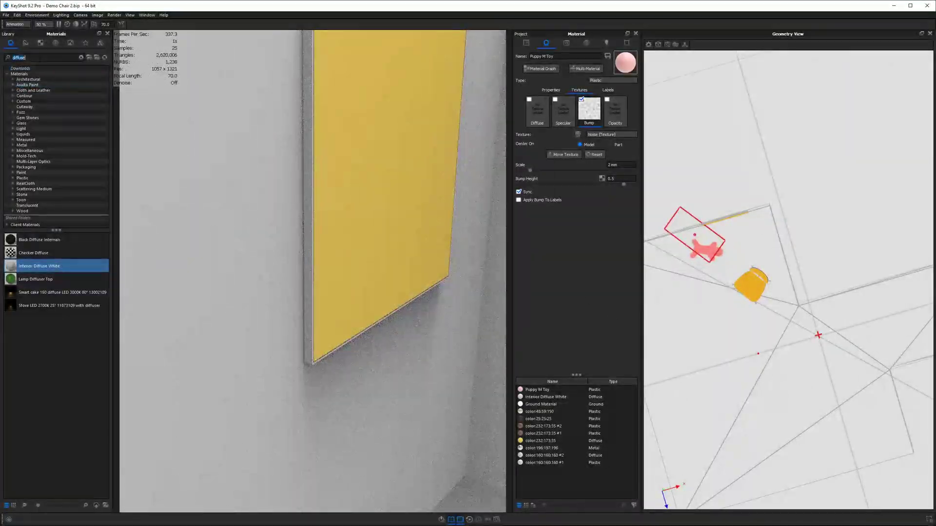
{"action": "type", "text": "textured white"}
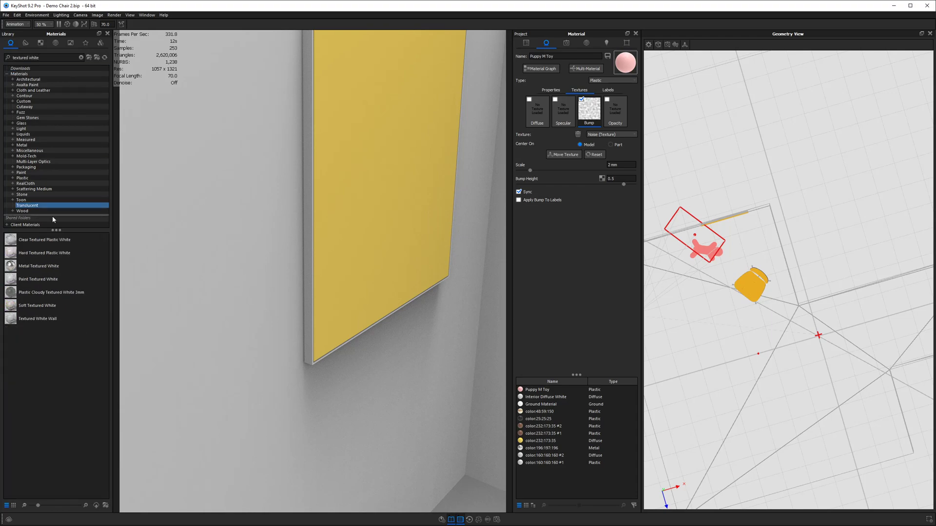
{"action": "left_click_drag", "start_coordinate": [58, 253], "coordinate": [310, 208]}
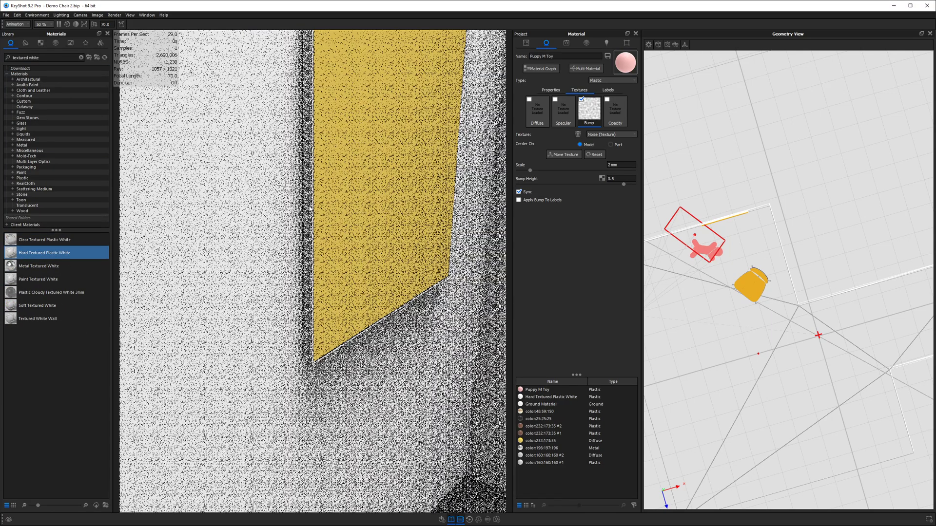
{"action": "scroll", "coordinate": [323, 196], "scroll_direction": "down", "scroll_amount": 5}
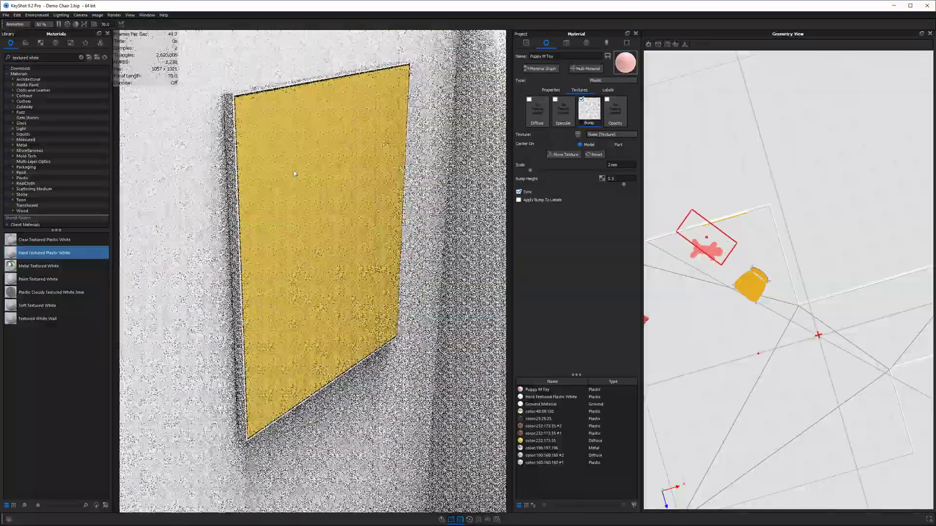
{"action": "middle_click_drag", "start_coordinate": [323, 196], "coordinate": [275, 195]}
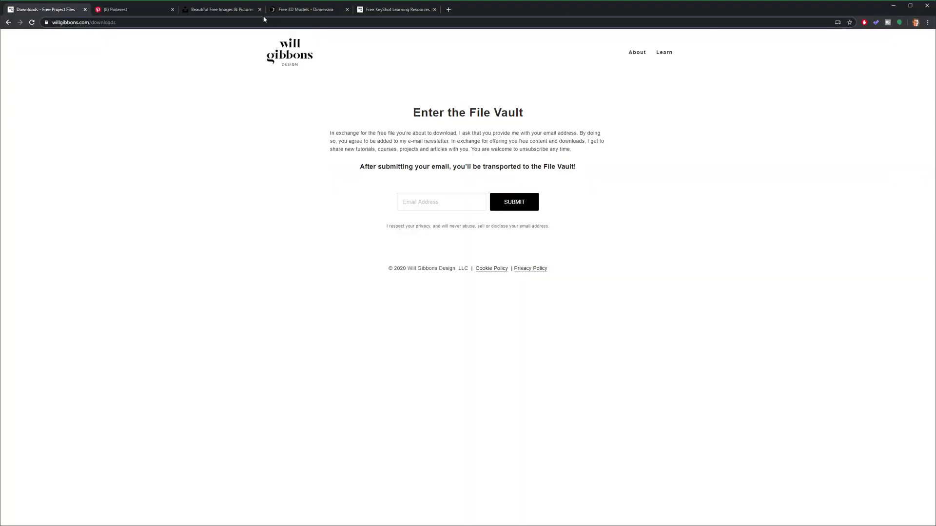
- Switch to the Unsplash tab and scroll through its photo grid
{"action": "left_click", "coordinate": [213, 11]}
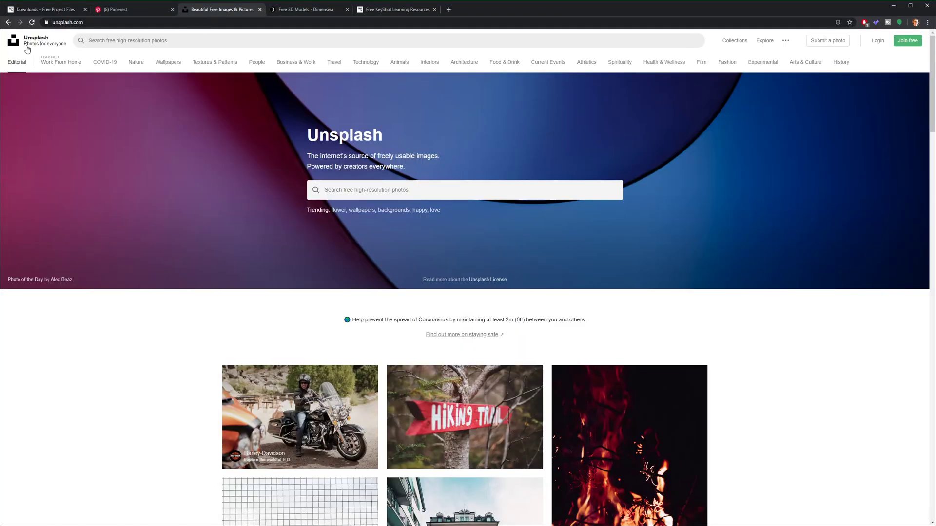
{"action": "scroll", "coordinate": [442, 198], "scroll_direction": "down", "scroll_amount": 12}
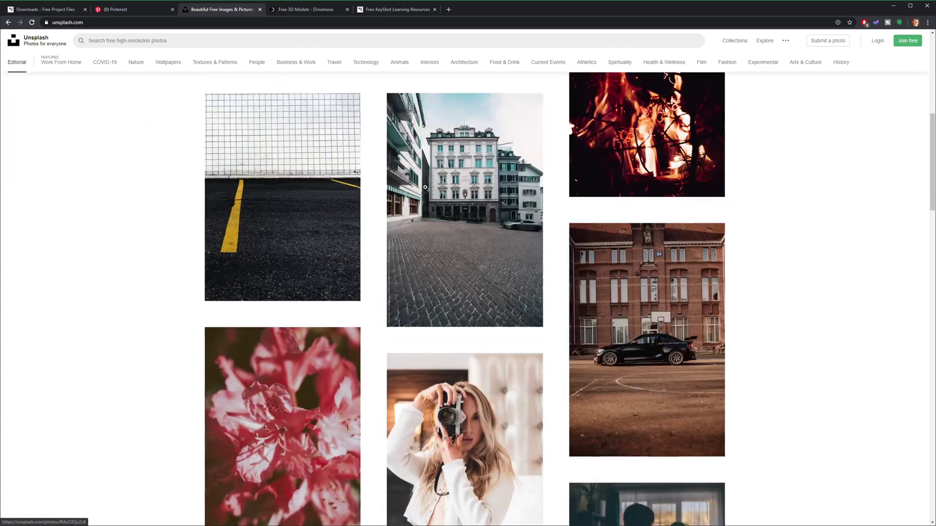
{"action": "scroll", "coordinate": [425, 187], "scroll_direction": "up", "scroll_amount": 10}
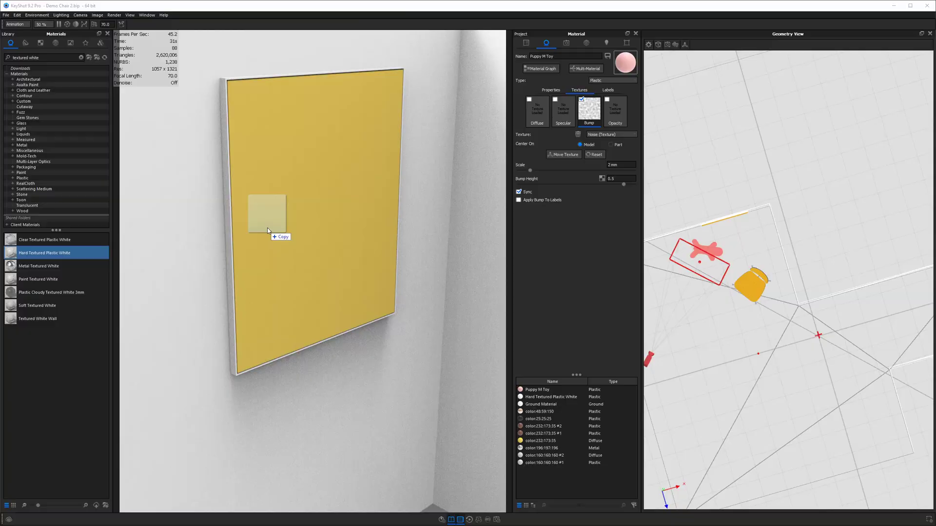
- Apply the forest photo as the panel's colour map, with Planar mapping centred on Model
{"action": "left_click_drag", "start_coordinate": [267, 227], "coordinate": [268, 228]}
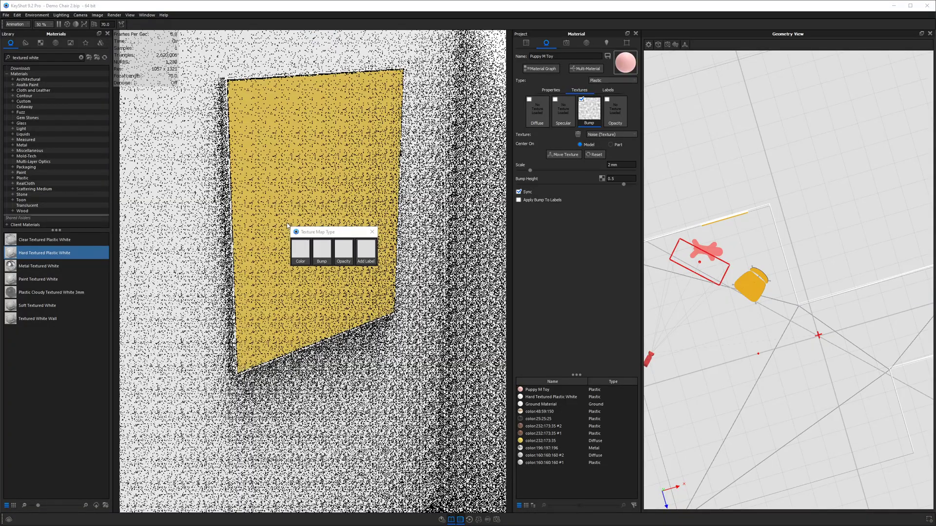
{"action": "left_click", "coordinate": [300, 249]}
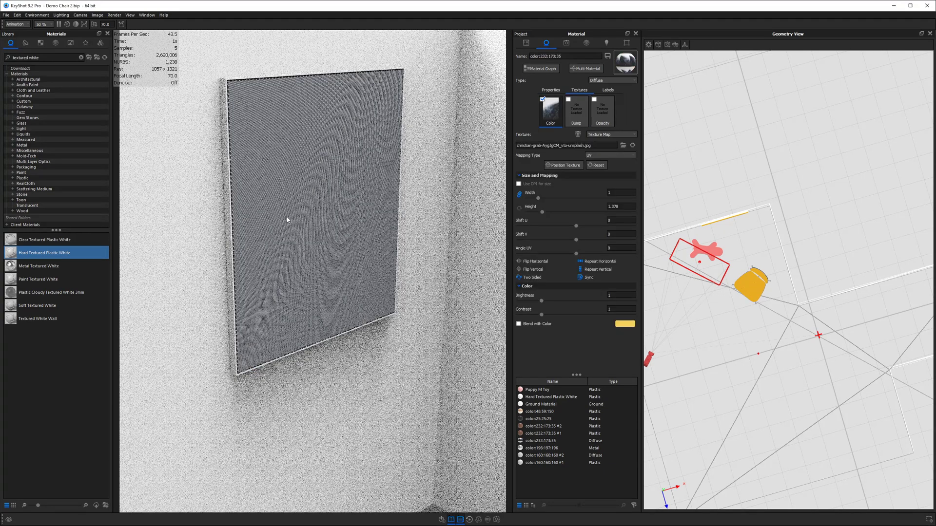
{"action": "left_click", "coordinate": [617, 82]}
{"action": "left_click", "coordinate": [617, 143]}
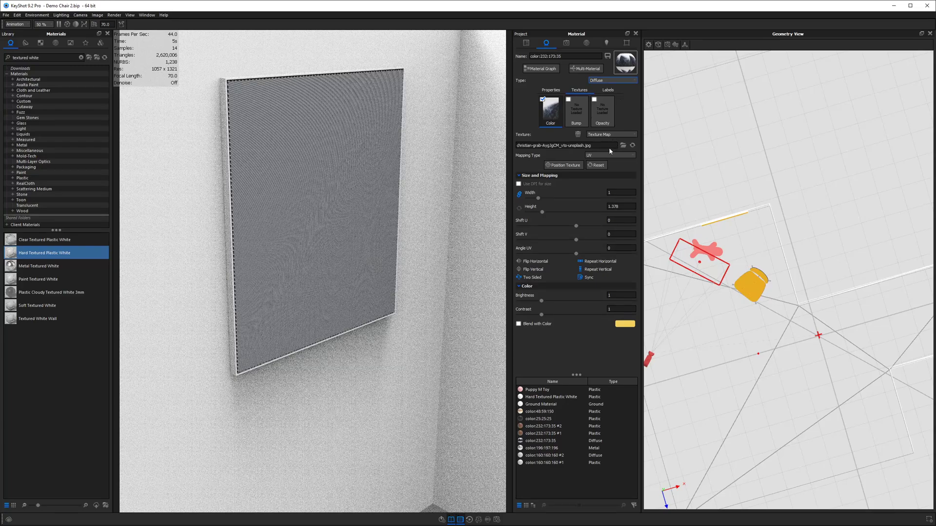
{"action": "left_click", "coordinate": [608, 155]}
{"action": "left_click", "coordinate": [605, 161]}
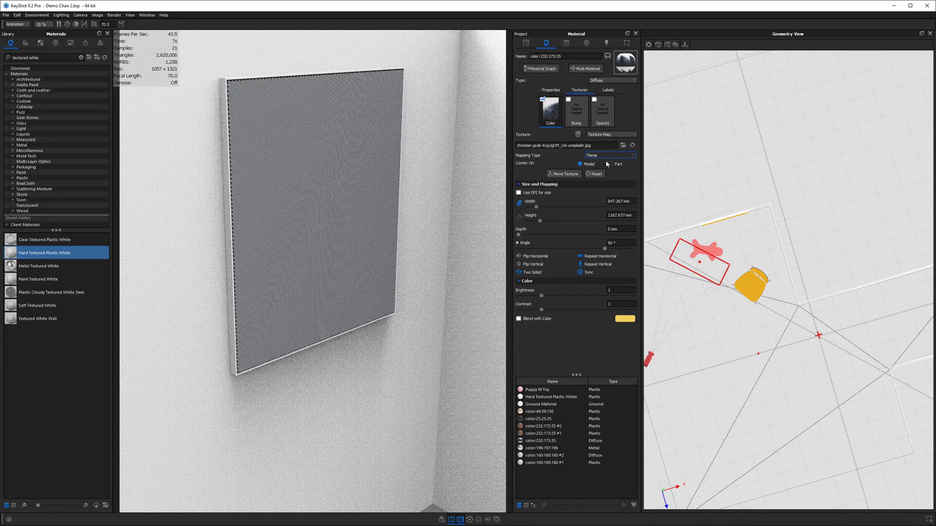
{"action": "left_click", "coordinate": [611, 164]}
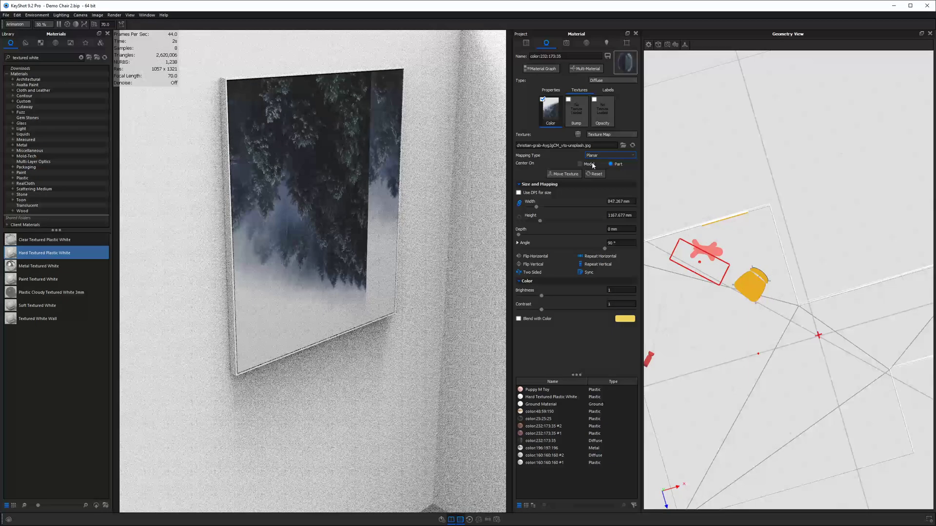
{"action": "left_click", "coordinate": [583, 164]}
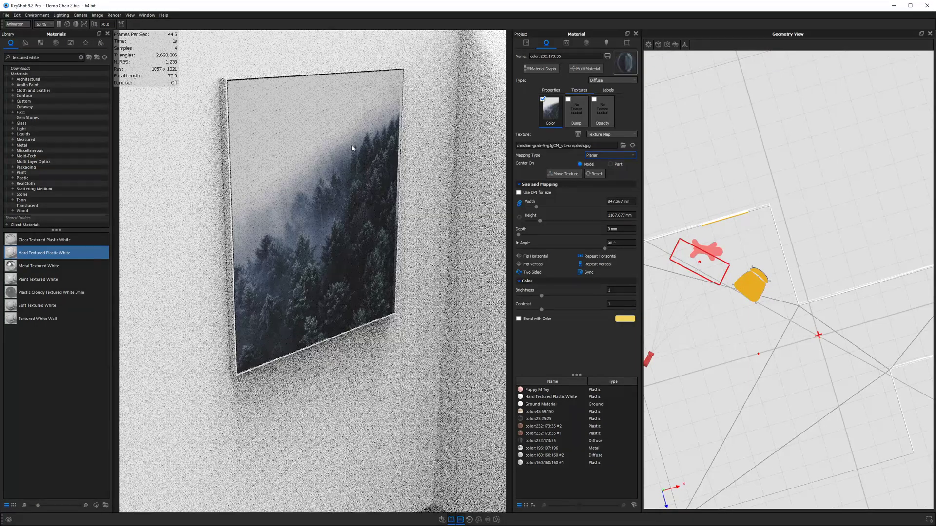
- Insert a Color Adjust node between the photo texture and Diffuse, lowering contrast to 0.62
{"action": "double_click", "coordinate": [361, 182]}
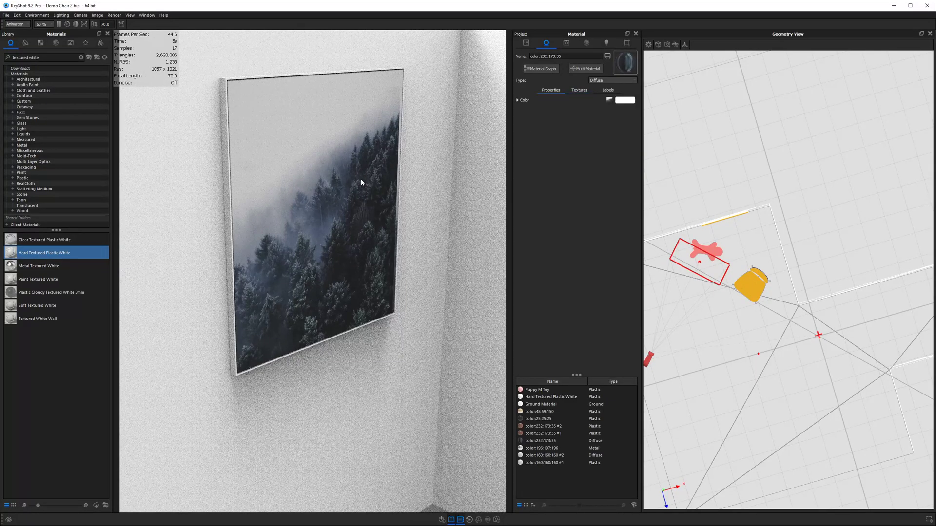
{"action": "left_click", "coordinate": [551, 68]}
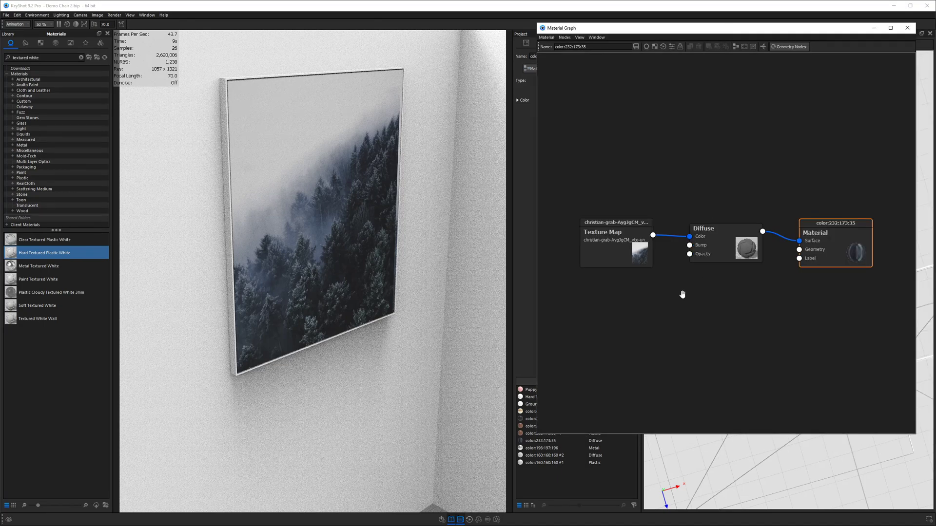
{"action": "right_click", "coordinate": [666, 235]}
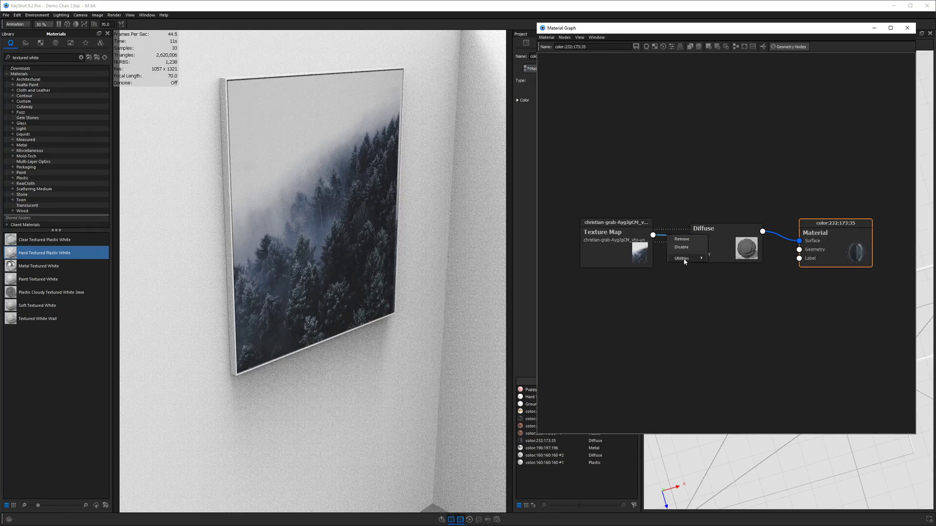
{"action": "mouse_move", "coordinate": [685, 260]}
{"action": "left_click", "coordinate": [730, 258]}
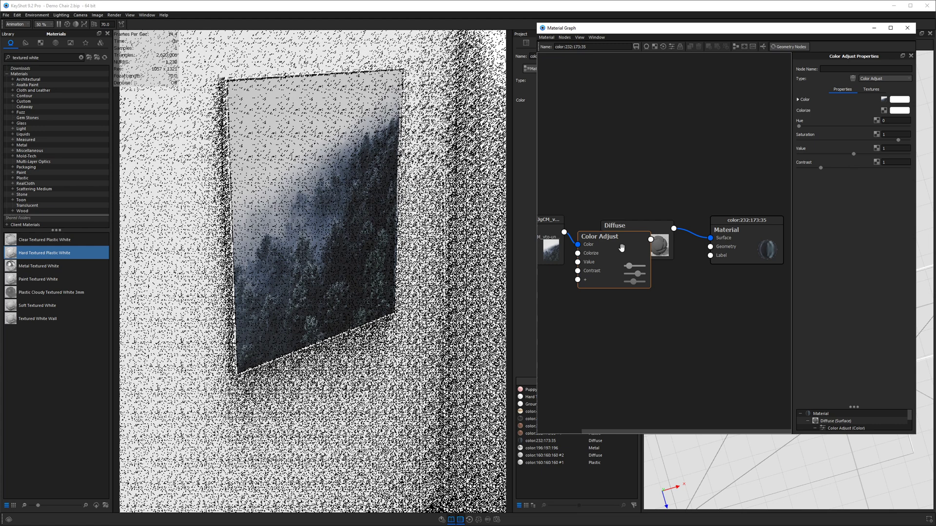
{"action": "left_click_drag", "start_coordinate": [621, 247], "coordinate": [630, 158]}
{"action": "left_click_drag", "start_coordinate": [565, 240], "coordinate": [566, 246]}
{"action": "left_click_drag", "start_coordinate": [628, 224], "coordinate": [640, 234]}
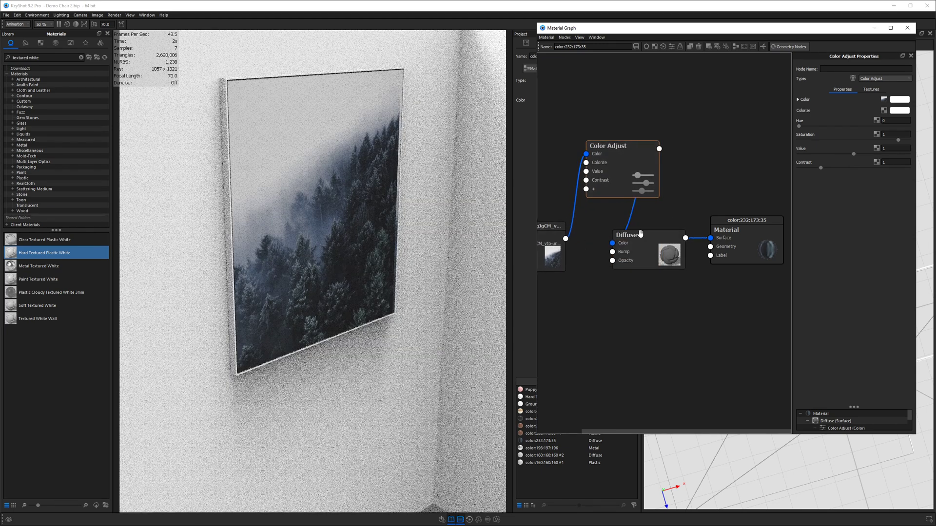
{"action": "left_click_drag", "start_coordinate": [623, 162], "coordinate": [622, 178]}
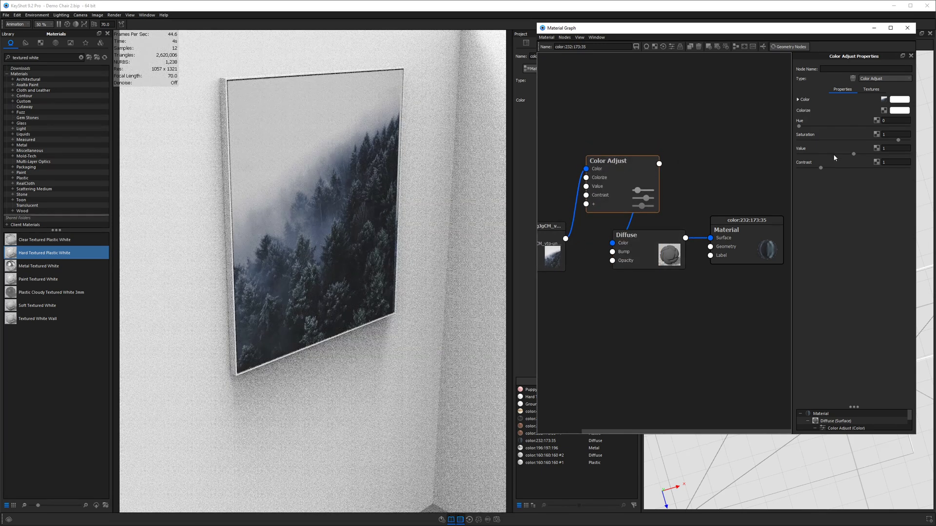
{"action": "left_click_drag", "start_coordinate": [819, 171], "coordinate": [812, 170]}
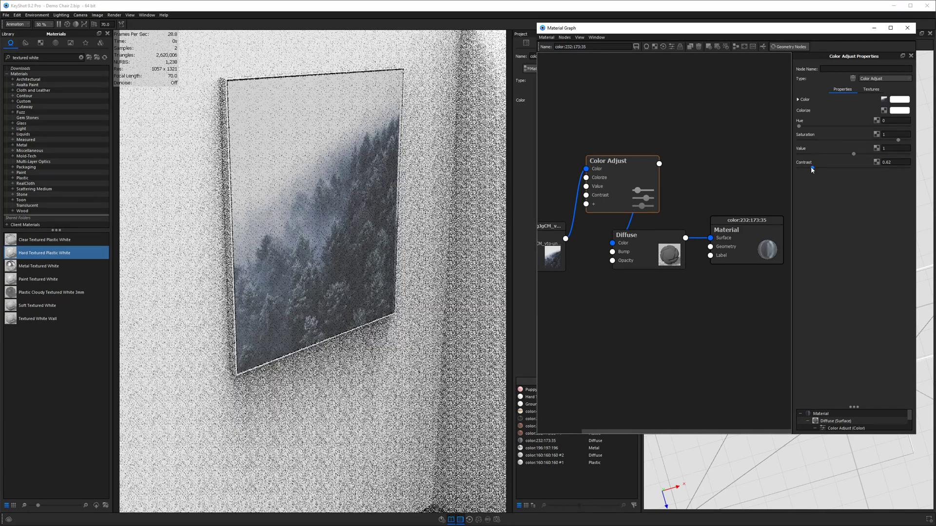
{"action": "left_click", "coordinate": [907, 27]}
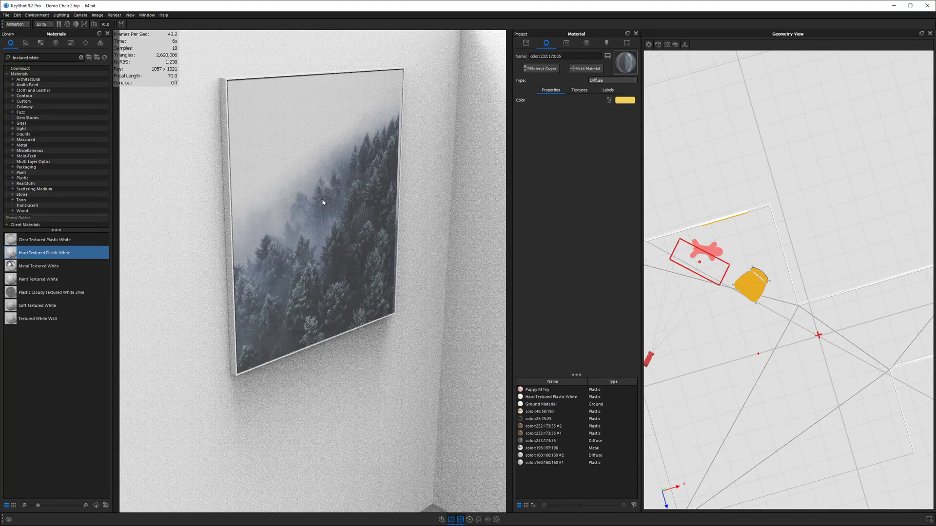
- Zoom out and orbit down over the room, open the floor's material, and switch to Chrome
{"action": "scroll", "coordinate": [373, 272], "scroll_direction": "down", "scroll_amount": 5}
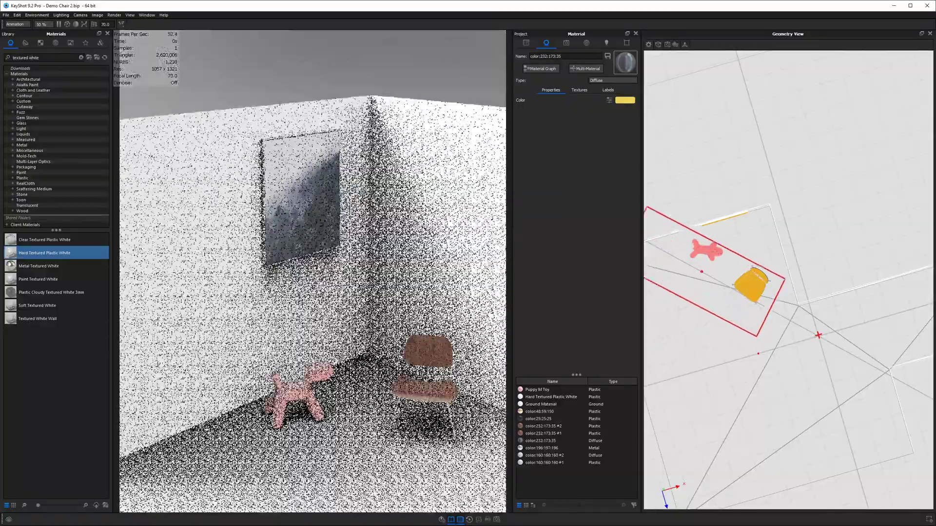
{"action": "left_click_drag", "start_coordinate": [373, 272], "coordinate": [311, 356]}
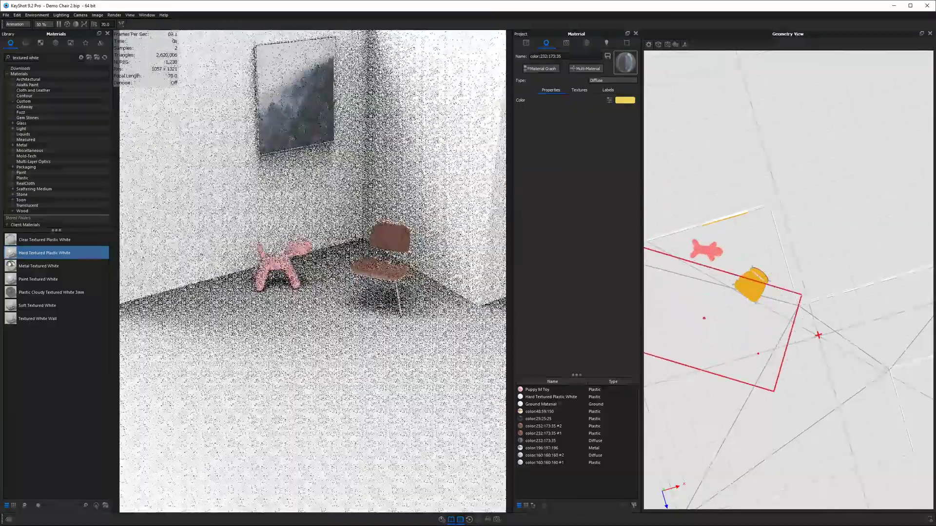
{"action": "double_click", "coordinate": [328, 323]}
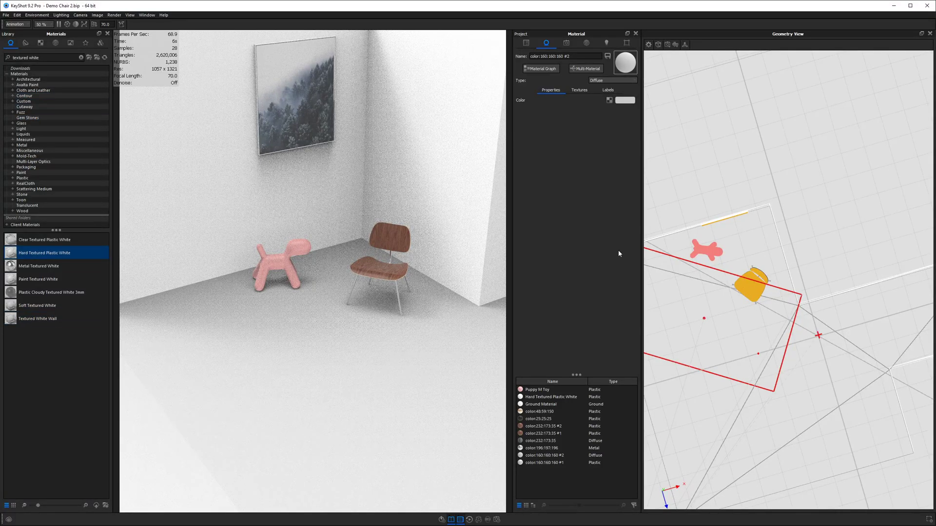
{"action": "key", "text": "alt+Tab"}
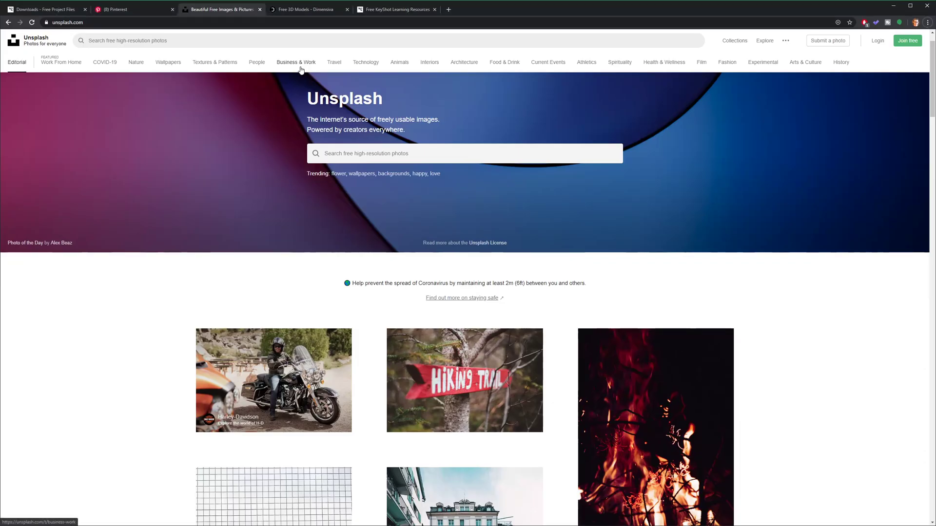
- Look over the Dimensiva models page, then search 'poliigon' in a new tab and open poliigon.com
{"action": "left_click", "coordinate": [288, 11]}
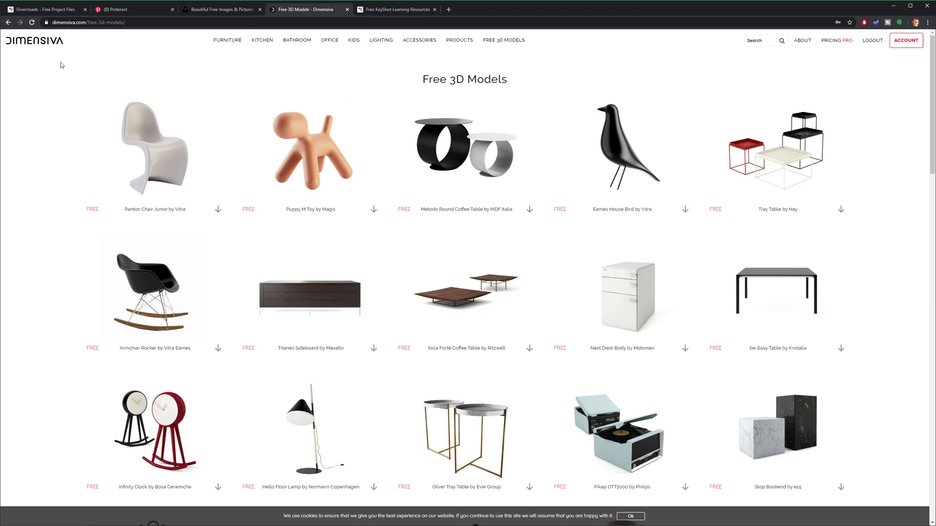
{"action": "scroll", "coordinate": [488, 221], "scroll_direction": "down", "scroll_amount": 7}
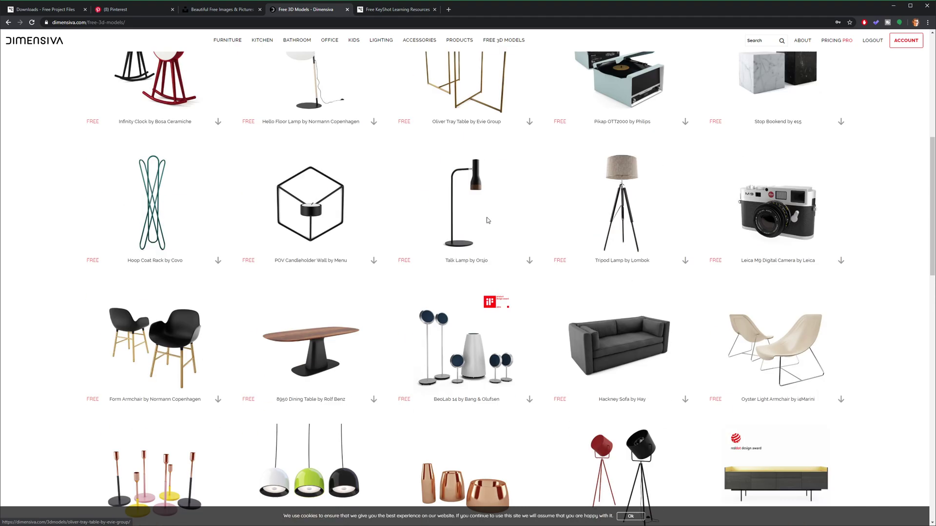
{"action": "scroll", "coordinate": [488, 221], "scroll_direction": "up", "scroll_amount": 7}
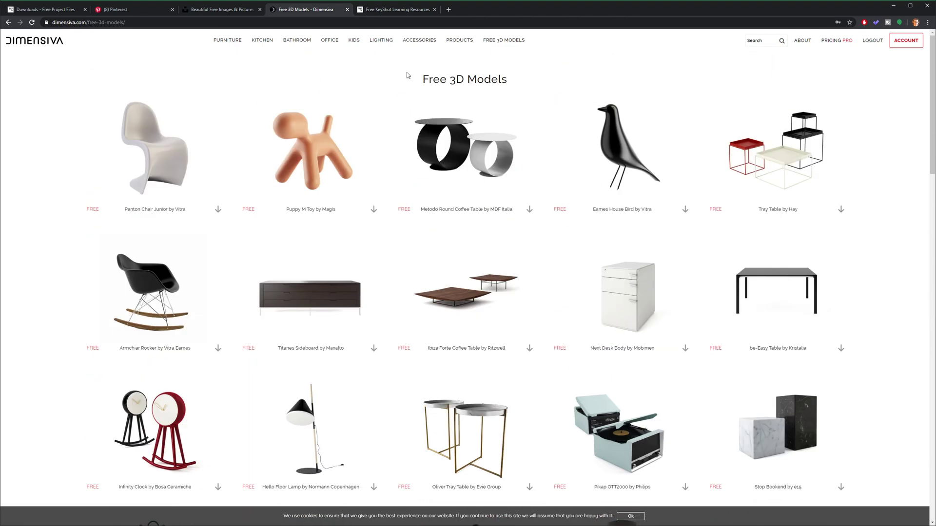
{"action": "left_click", "coordinate": [448, 10]}
{"action": "type", "text": "pol"}
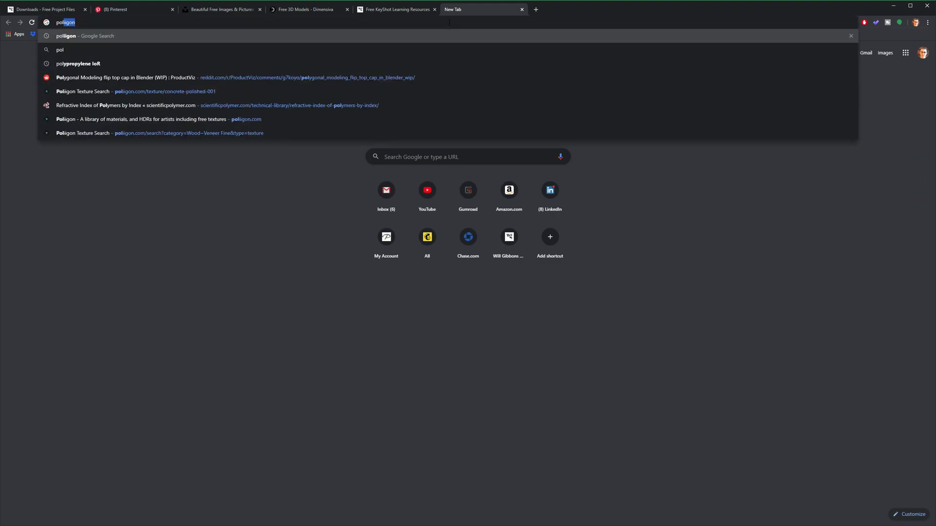
{"action": "type", "text": "iigon"}
{"action": "key", "text": "Return"}
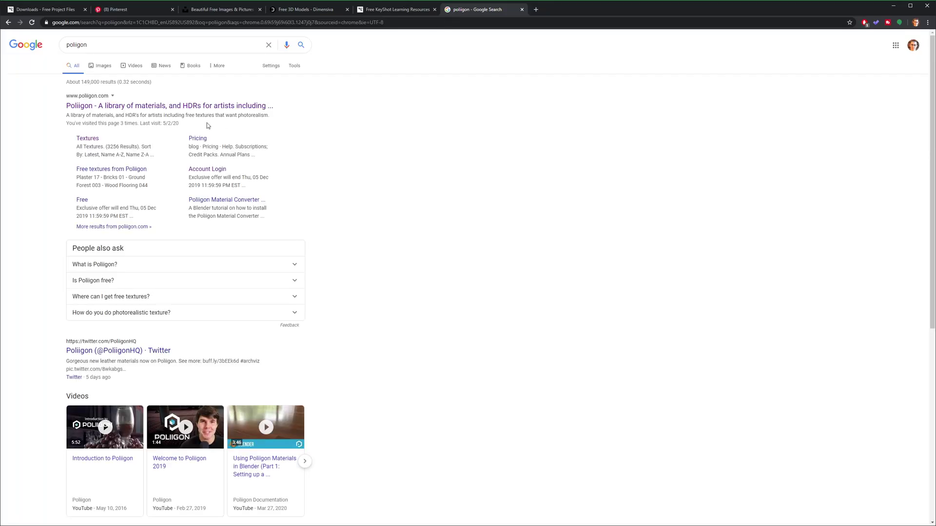
{"action": "left_click", "coordinate": [163, 106]}
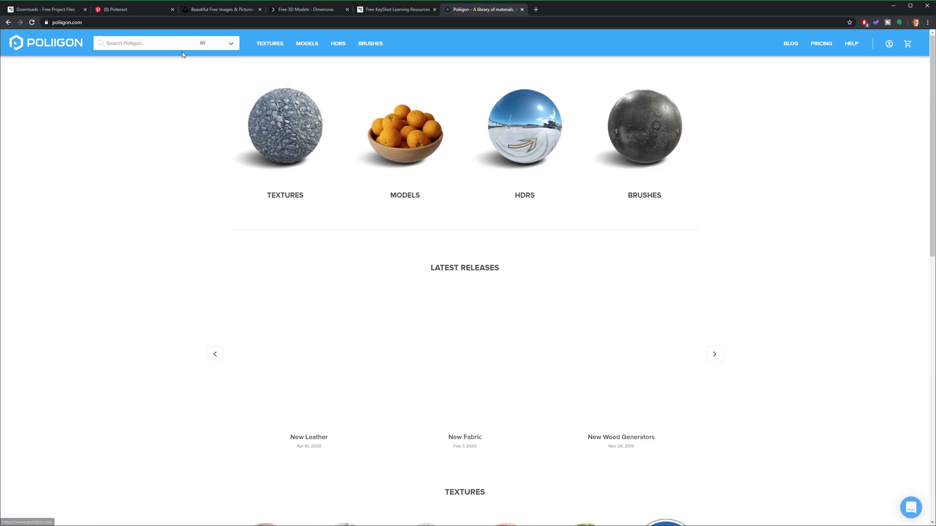
- Browse the KeyShot learning resources page on willgibbons.com
{"action": "left_click", "coordinate": [374, 11]}
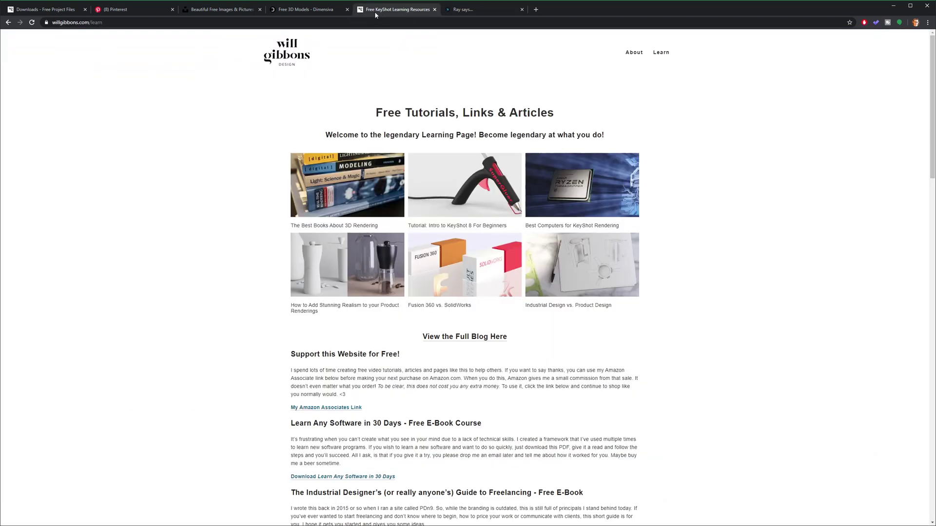
{"action": "left_click_drag", "start_coordinate": [71, 22], "coordinate": [111, 23]}
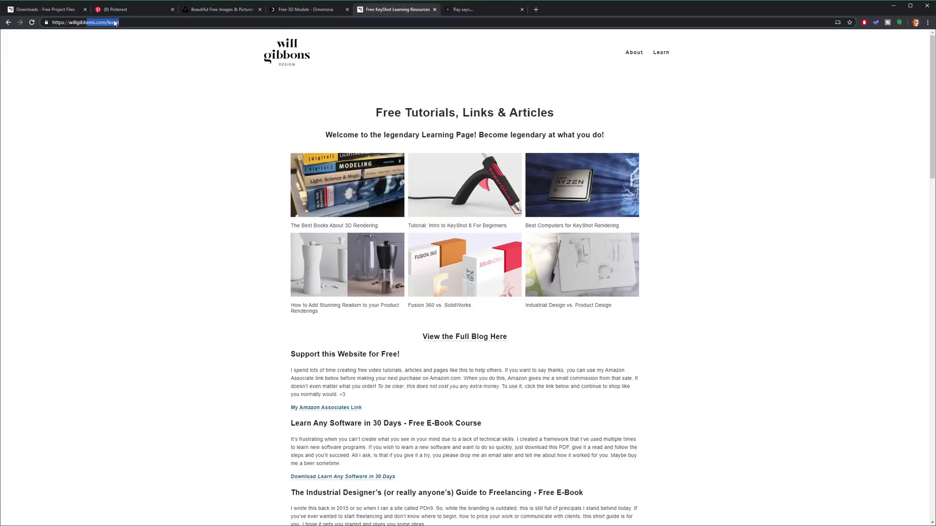
{"action": "scroll", "coordinate": [707, 222], "scroll_direction": "down", "scroll_amount": 9}
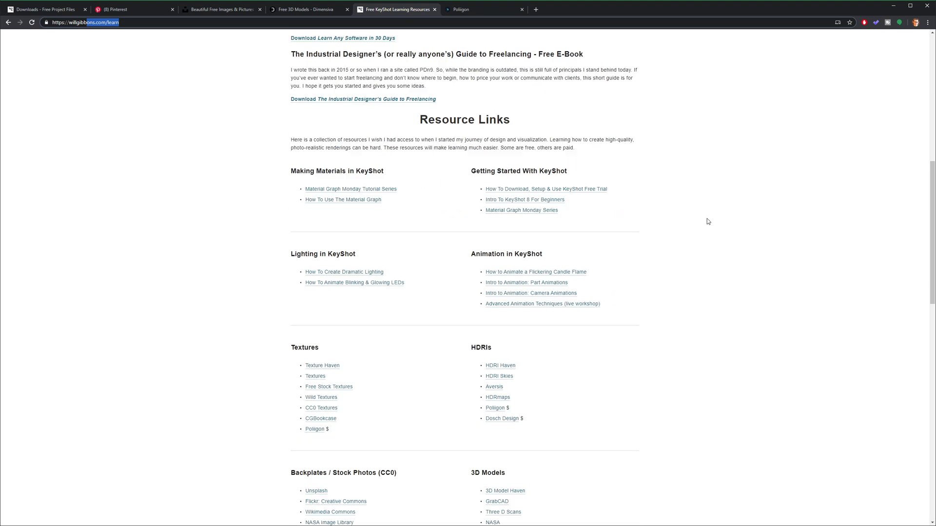
{"action": "scroll", "coordinate": [708, 221], "scroll_direction": "down", "scroll_amount": 2}
{"action": "scroll", "coordinate": [535, 220], "scroll_direction": "down", "scroll_amount": 7}
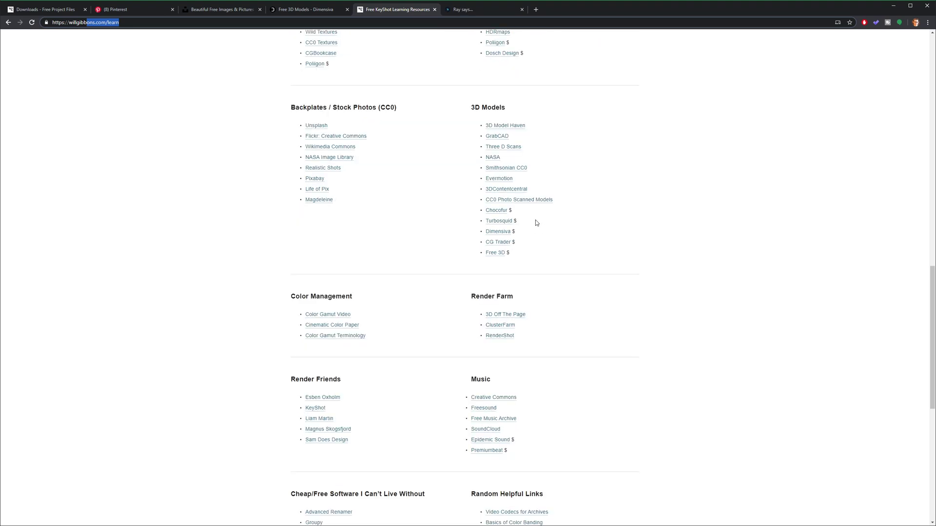
{"action": "scroll", "coordinate": [558, 227], "scroll_direction": "down", "scroll_amount": 2}
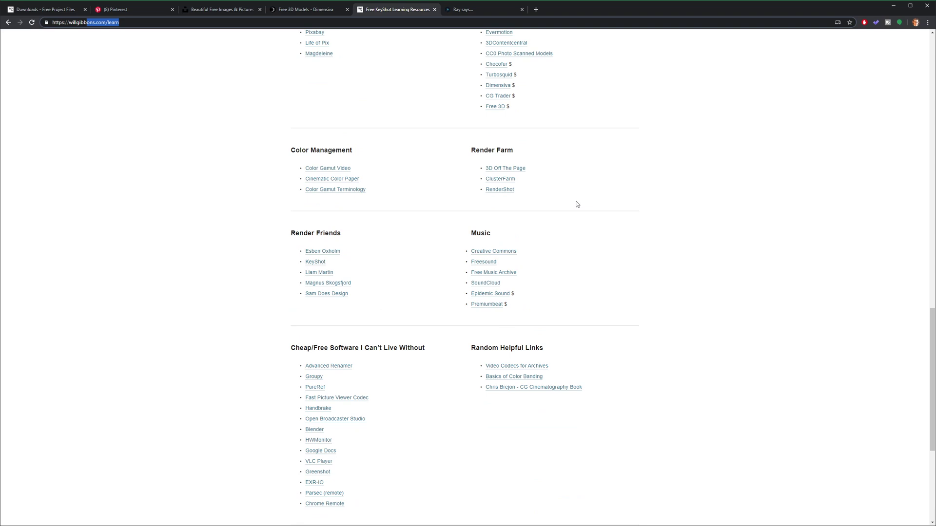
{"action": "scroll", "coordinate": [576, 204], "scroll_direction": "down", "scroll_amount": 4}
{"action": "scroll", "coordinate": [573, 203], "scroll_direction": "up", "scroll_amount": 9}
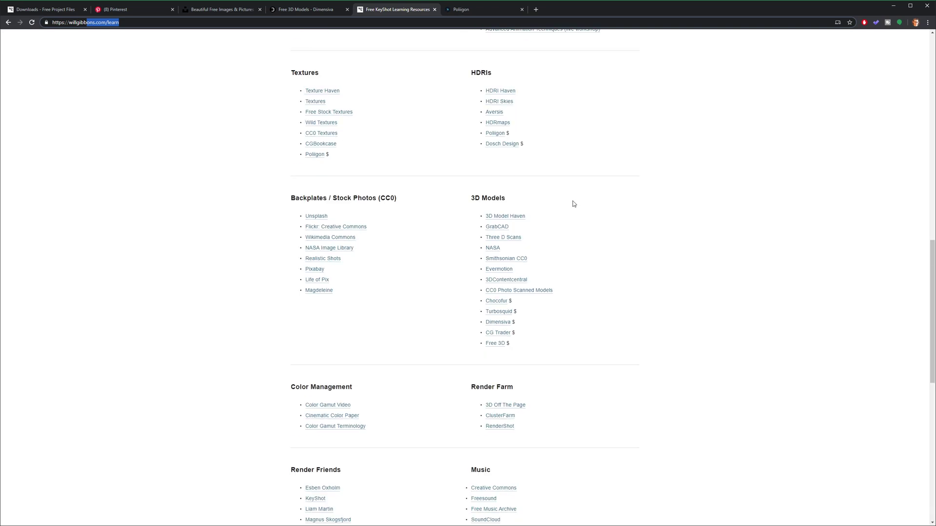
{"action": "scroll", "coordinate": [574, 203], "scroll_direction": "up", "scroll_amount": 7}
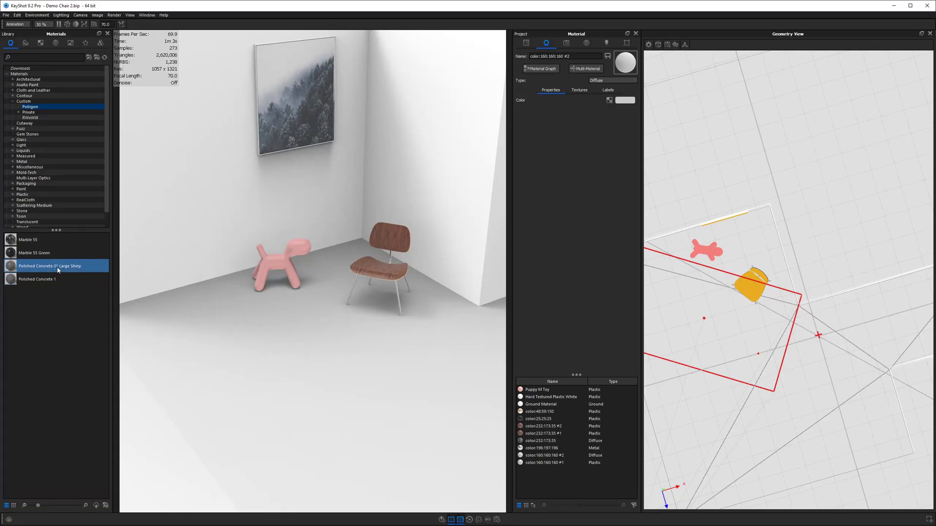
- Apply the Polished Concrete 01 Large Shiny material to the floor
{"action": "mouse_move", "coordinate": [57, 271]}
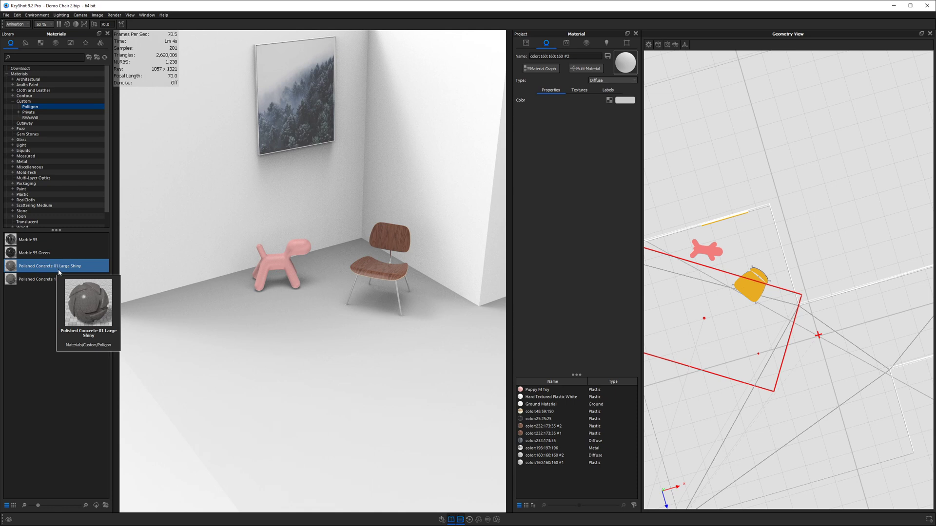
{"action": "left_click_drag", "start_coordinate": [59, 271], "coordinate": [259, 343]}
{"action": "mouse_move", "coordinate": [48, 267]}
{"action": "left_click_drag", "start_coordinate": [48, 267], "coordinate": [250, 342]}
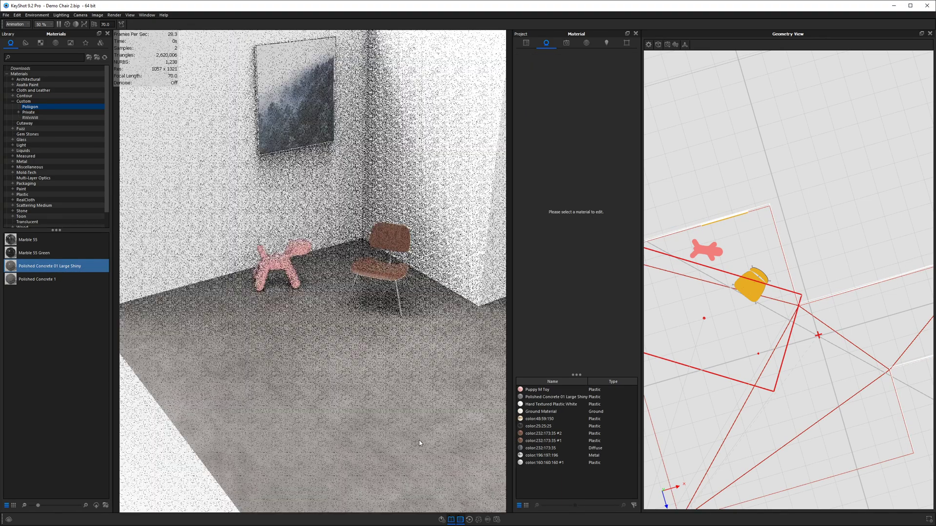
- Open the concrete's Material Graph, auto-arrange it, and reposition the Mapping 2D, GLOSS, REFL and COL nodes
{"action": "double_click", "coordinate": [342, 375]}
{"action": "left_click", "coordinate": [541, 69]}
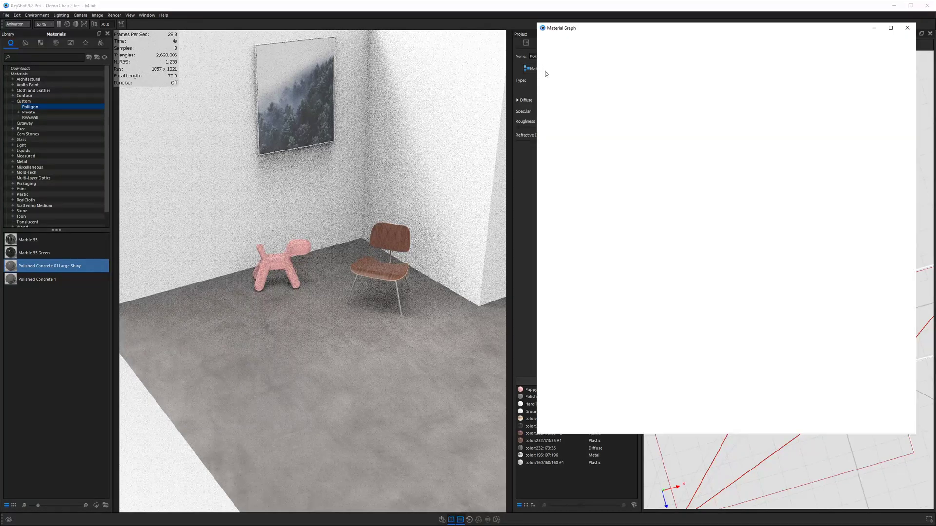
{"action": "left_click_drag", "start_coordinate": [710, 34], "coordinate": [641, 41]}
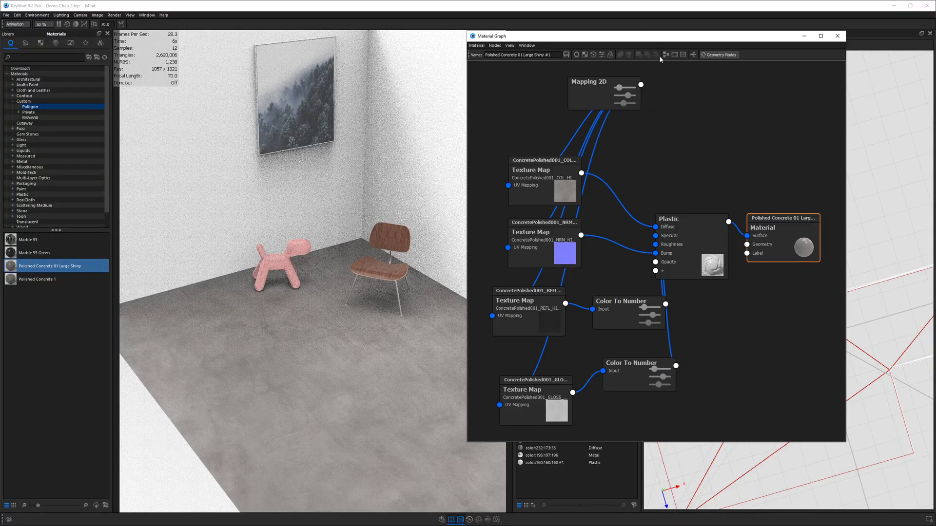
{"action": "left_click", "coordinate": [666, 54]}
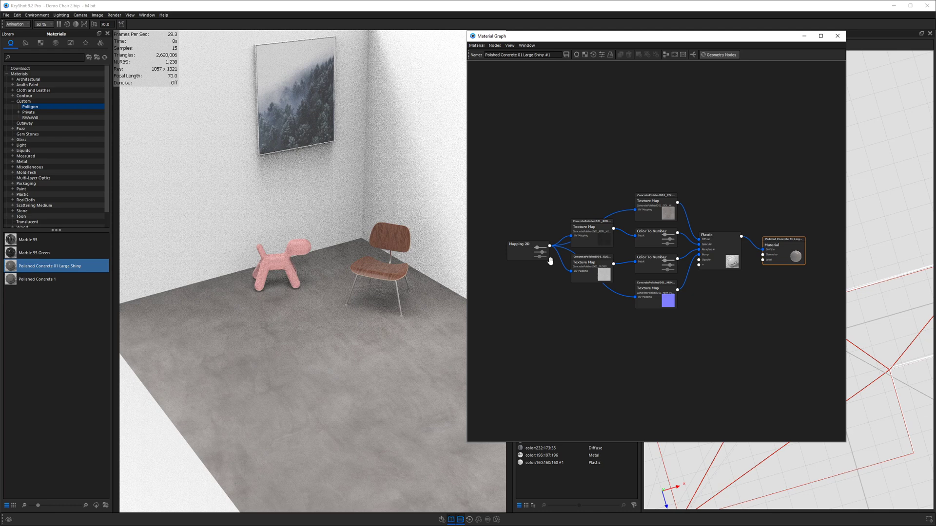
{"action": "left_click_drag", "start_coordinate": [518, 195], "coordinate": [521, 155]}
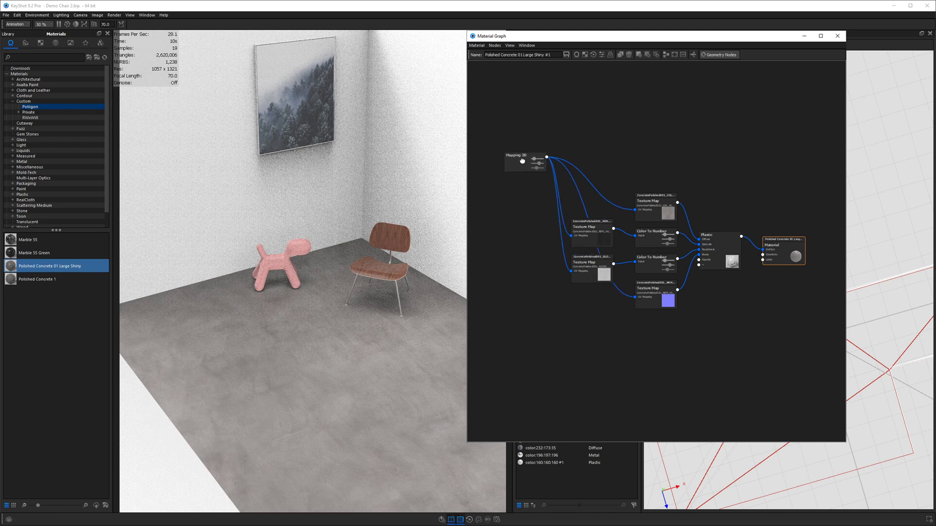
{"action": "left_click_drag", "start_coordinate": [584, 267], "coordinate": [569, 277]}
{"action": "left_click_drag", "start_coordinate": [589, 229], "coordinate": [574, 241]}
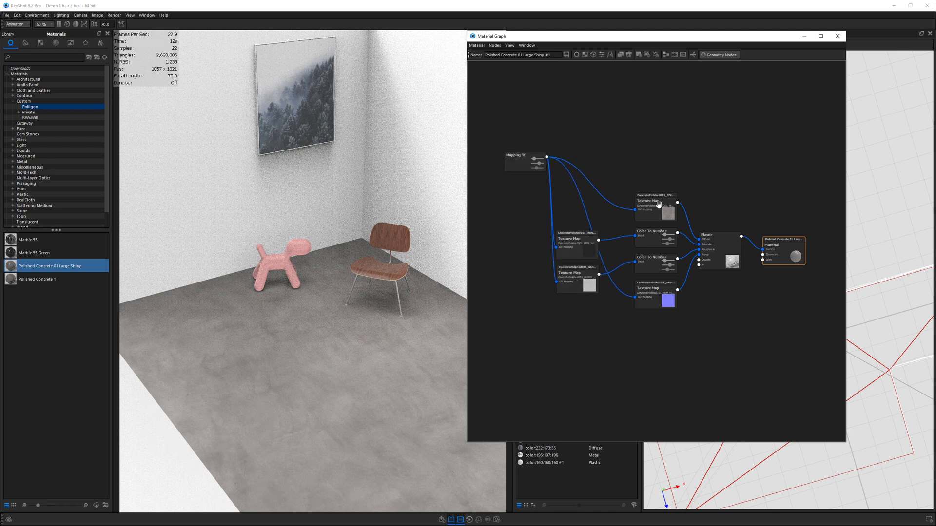
{"action": "left_click_drag", "start_coordinate": [657, 203], "coordinate": [583, 240]}
- Align both Color To Number nodes and the Plastic node, then close the Material Graph
{"action": "left_click_drag", "start_coordinate": [651, 241], "coordinate": [650, 228]}
{"action": "left_click_drag", "start_coordinate": [657, 262], "coordinate": [651, 224]}
{"action": "left_click_drag", "start_coordinate": [714, 244], "coordinate": [715, 237]}
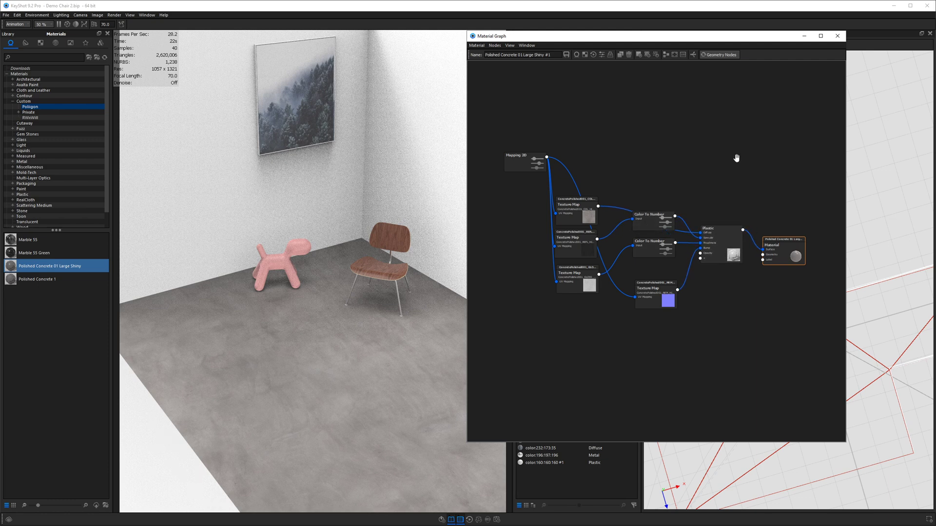
{"action": "left_click_drag", "start_coordinate": [517, 157], "coordinate": [510, 168]}
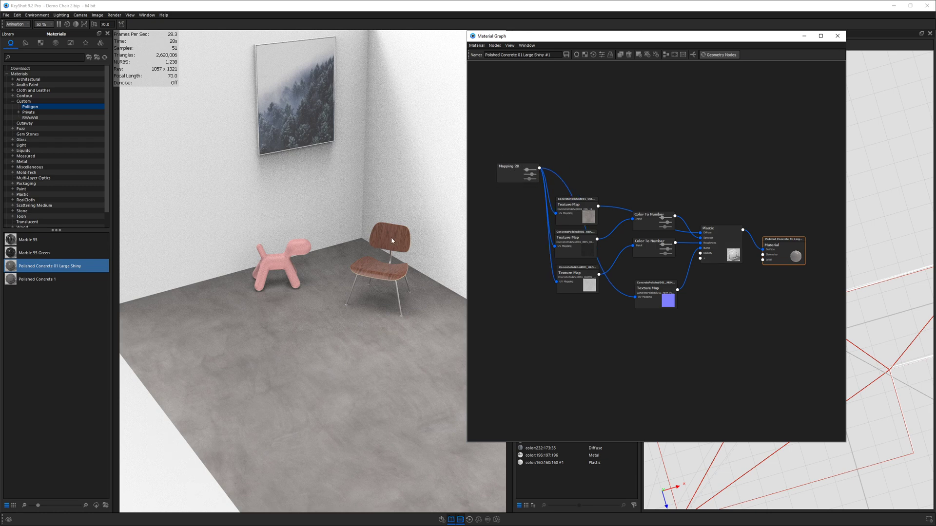
{"action": "left_click", "coordinate": [837, 35]}
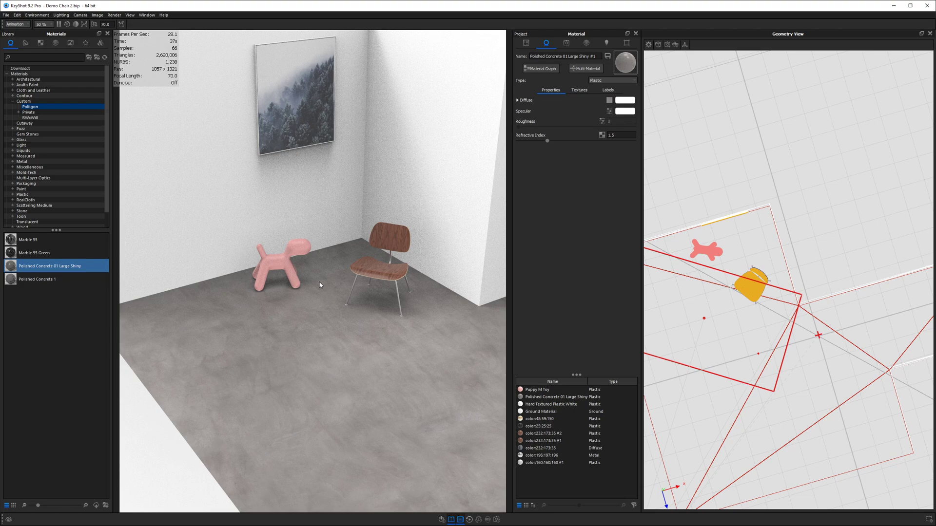
- Search the Library textures for 'conc', then clear the search
{"action": "scroll", "coordinate": [311, 336], "scroll_direction": "up", "scroll_amount": 3}
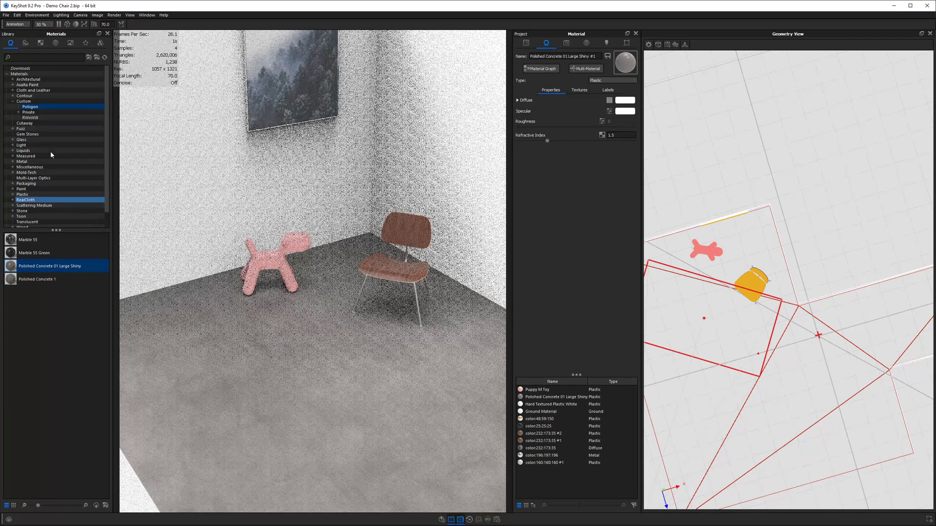
{"action": "left_click", "coordinate": [41, 45]}
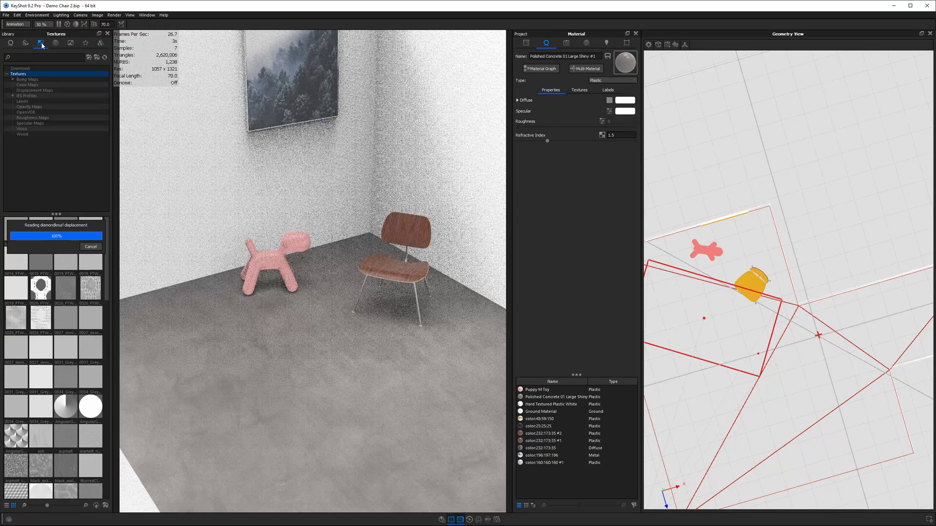
{"action": "left_click", "coordinate": [37, 58]}
{"action": "type", "text": "conc"}
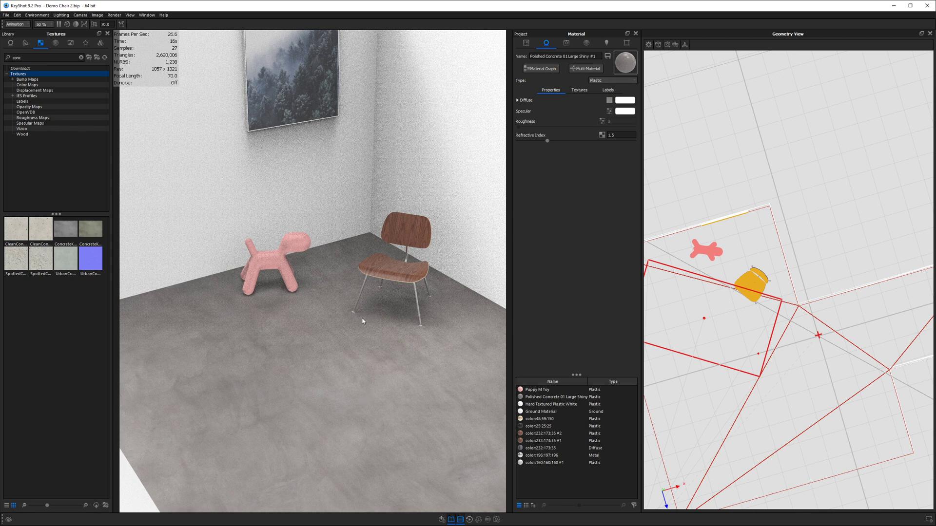
{"action": "double_click", "coordinate": [30, 56]}
{"action": "key", "text": "BackSpace"}
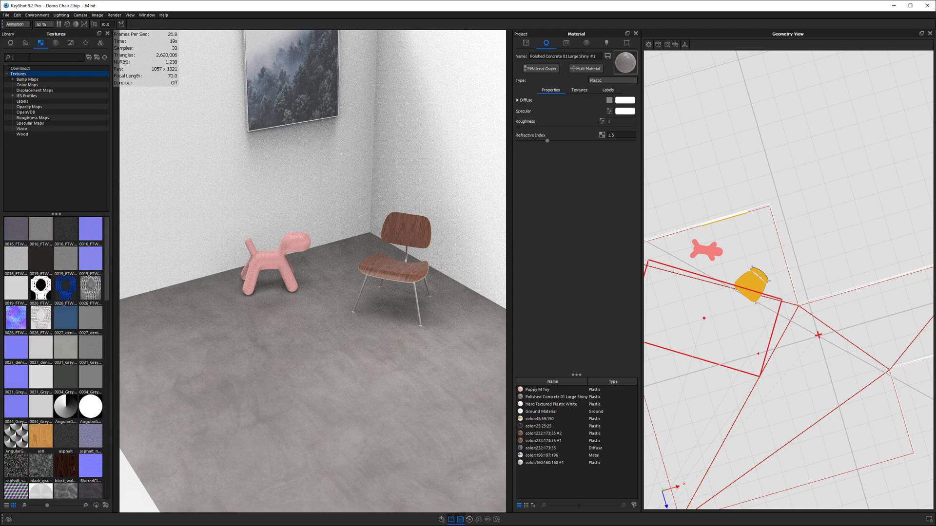
- Move the camera lower and closer toward the room corner
{"action": "scroll", "coordinate": [286, 363], "scroll_direction": "down", "scroll_amount": 5}
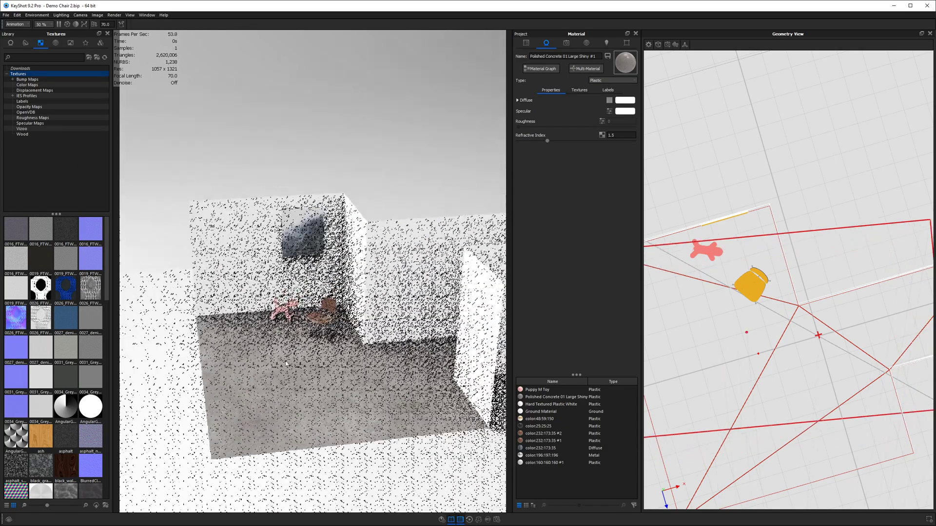
{"action": "left_click_drag", "start_coordinate": [286, 363], "coordinate": [331, 260]}
{"action": "scroll", "coordinate": [310, 281], "scroll_direction": "down", "scroll_amount": 3}
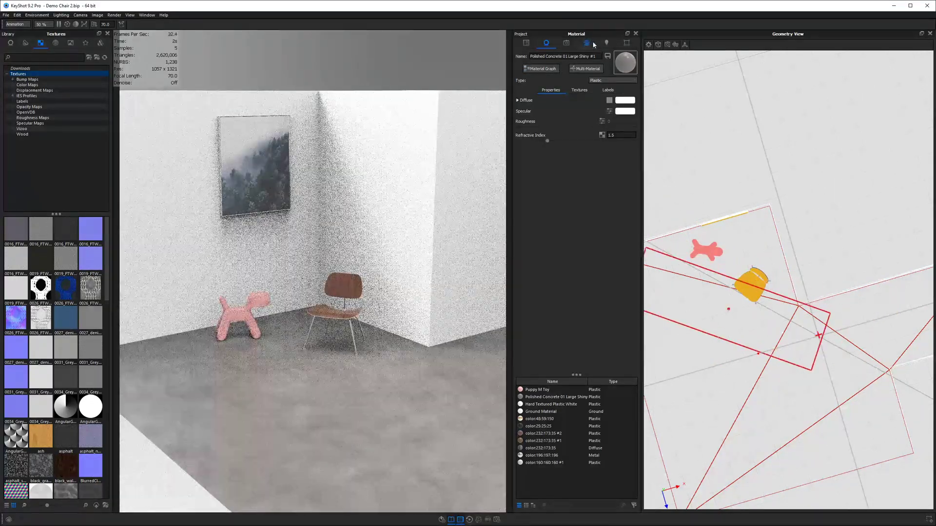
- Frame a close Camera 1 view, then open the forest photo's material
{"action": "left_click", "coordinate": [565, 43]}
{"action": "left_click", "coordinate": [554, 61]}
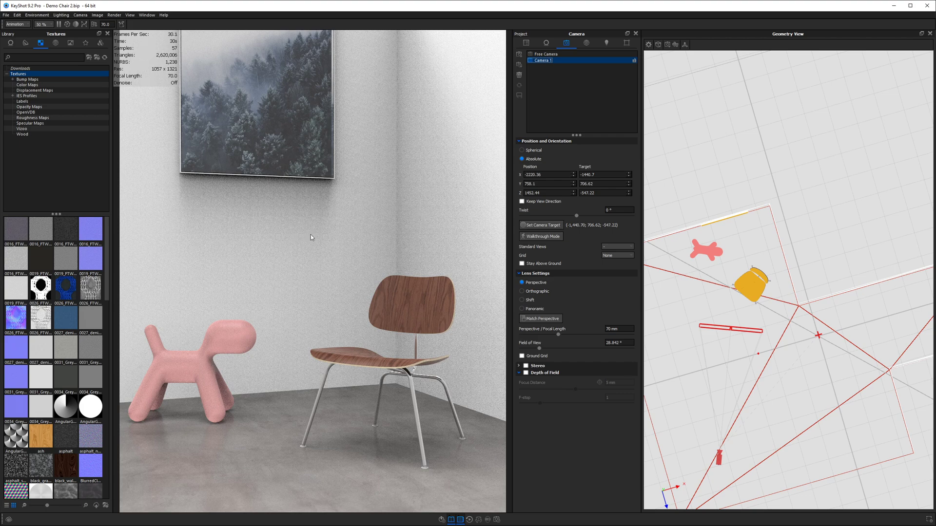
{"action": "double_click", "coordinate": [276, 122]}
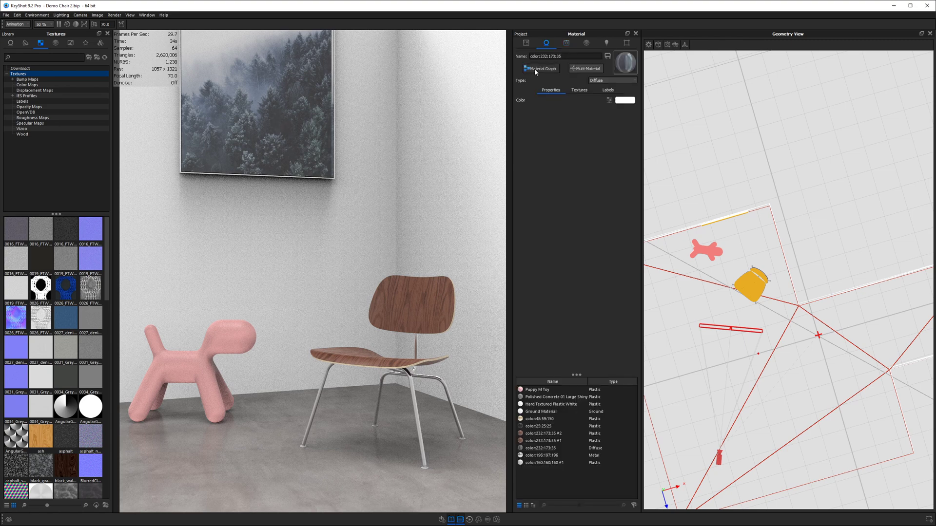
- Set the forest photo's Texture Map width to 1200 mm in the Material Graph
{"action": "left_click", "coordinate": [579, 90]}
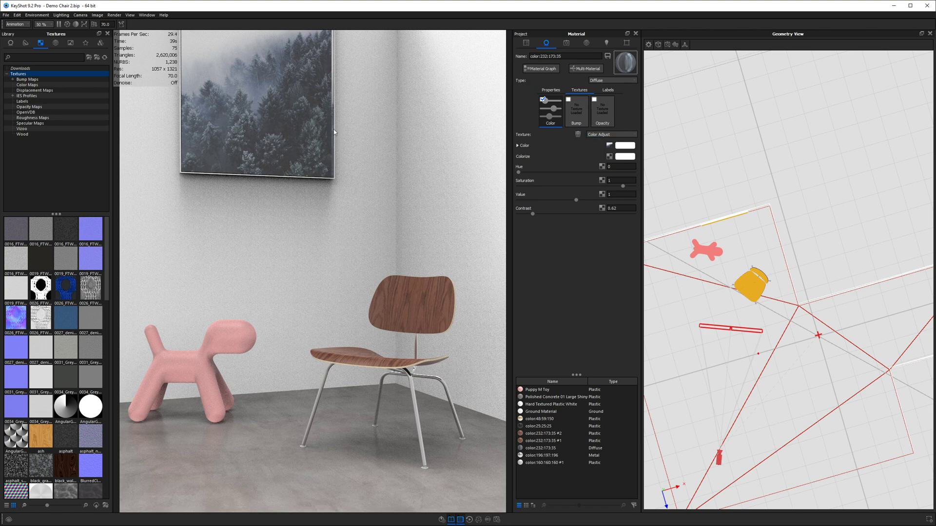
{"action": "left_click", "coordinate": [541, 68]}
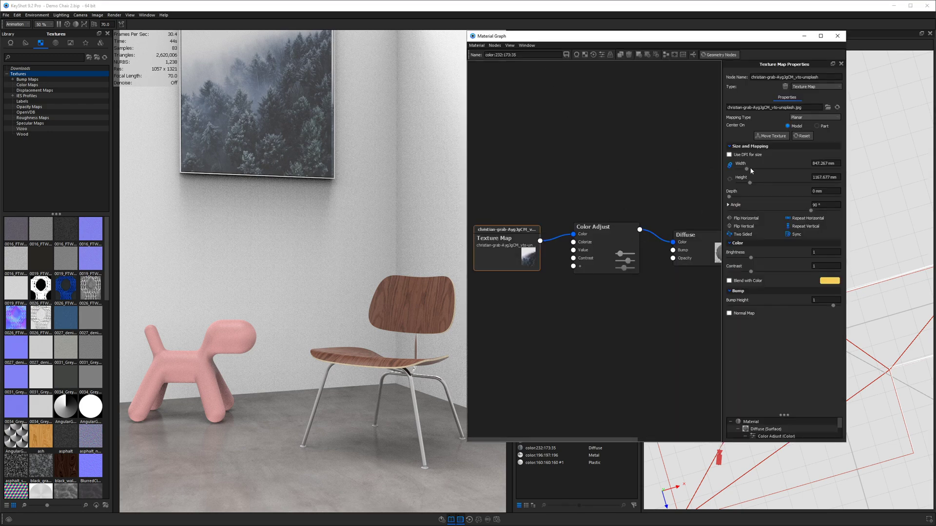
{"action": "left_click_drag", "start_coordinate": [747, 169], "coordinate": [750, 169]}
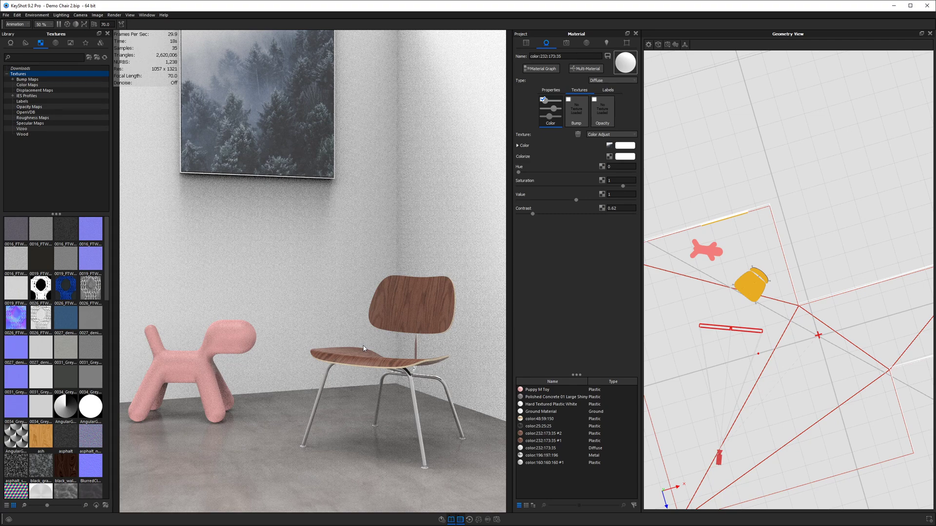
- Switch to Chrome, browse the resource links page, then view the Dimensiva and Unsplash tabs
{"action": "key", "text": "alt+Tab"}
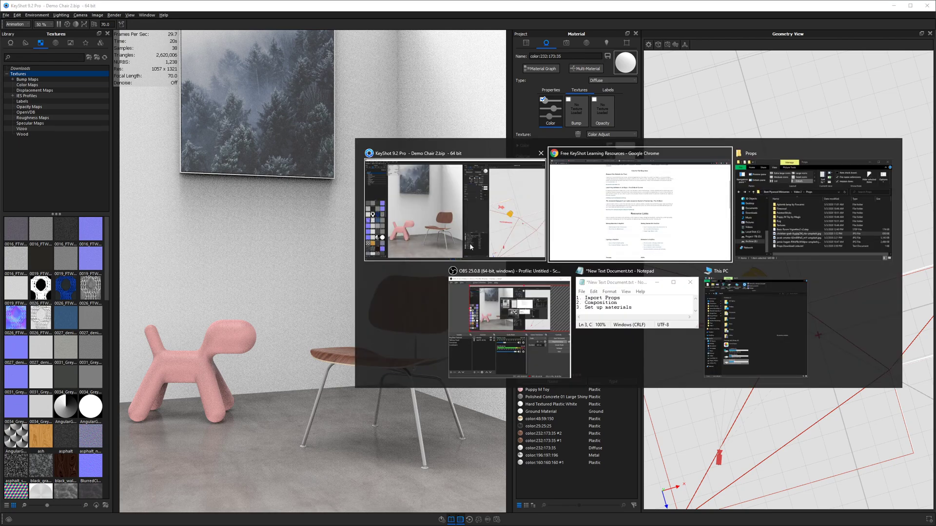
{"action": "scroll", "coordinate": [526, 148], "scroll_direction": "up", "scroll_amount": 5}
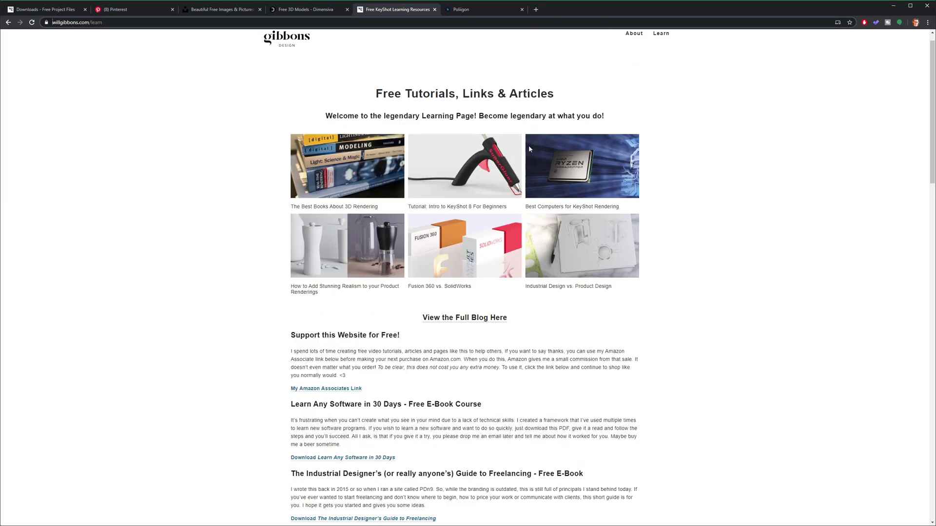
{"action": "scroll", "coordinate": [529, 145], "scroll_direction": "down", "scroll_amount": 11}
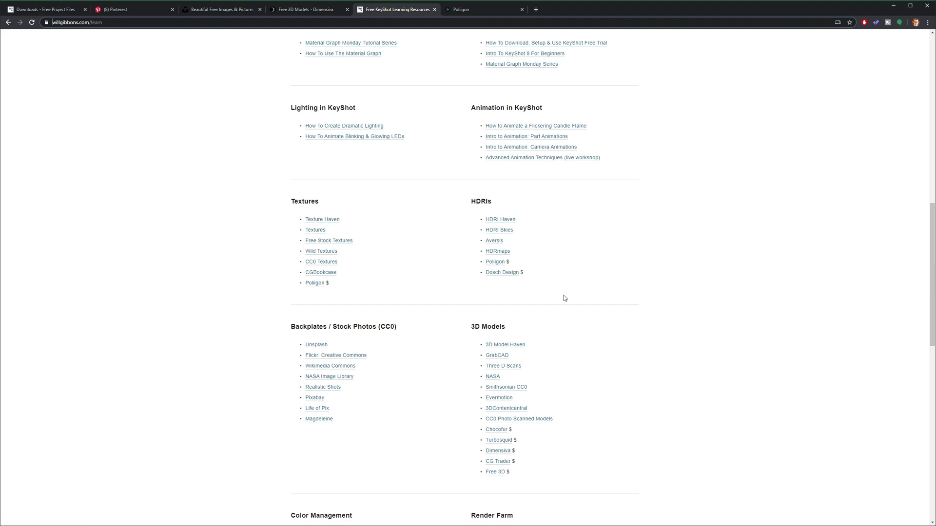
{"action": "scroll", "coordinate": [564, 297], "scroll_direction": "down", "scroll_amount": 2}
{"action": "scroll", "coordinate": [526, 382], "scroll_direction": "down", "scroll_amount": 3}
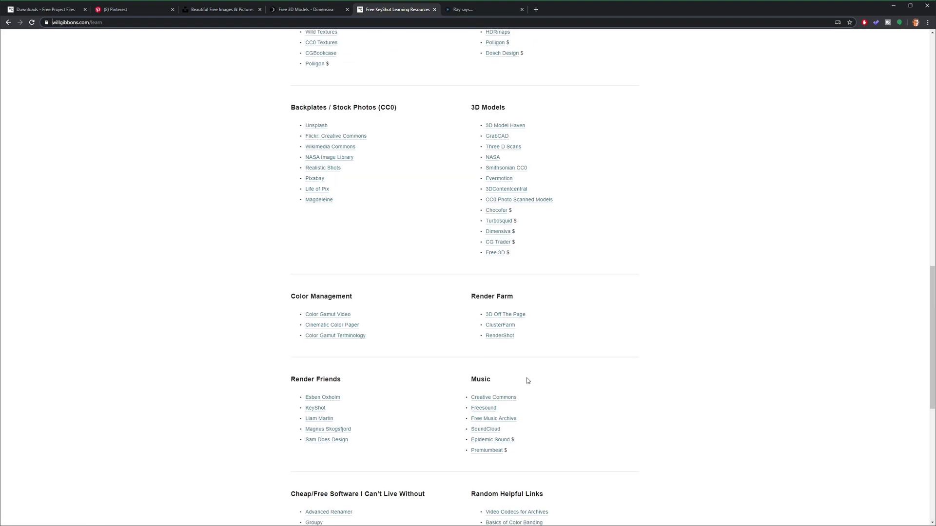
{"action": "scroll", "coordinate": [534, 342], "scroll_direction": "down", "scroll_amount": 7}
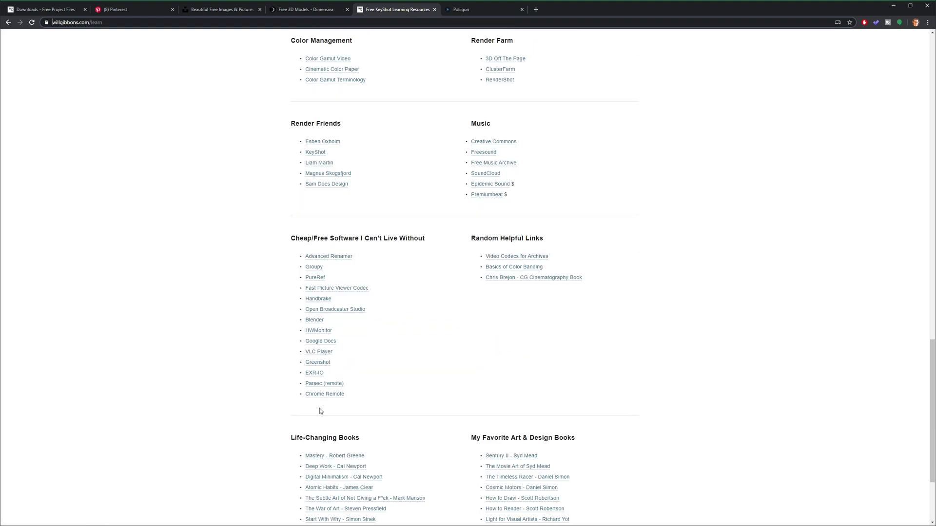
{"action": "scroll", "coordinate": [539, 380], "scroll_direction": "up", "scroll_amount": 10}
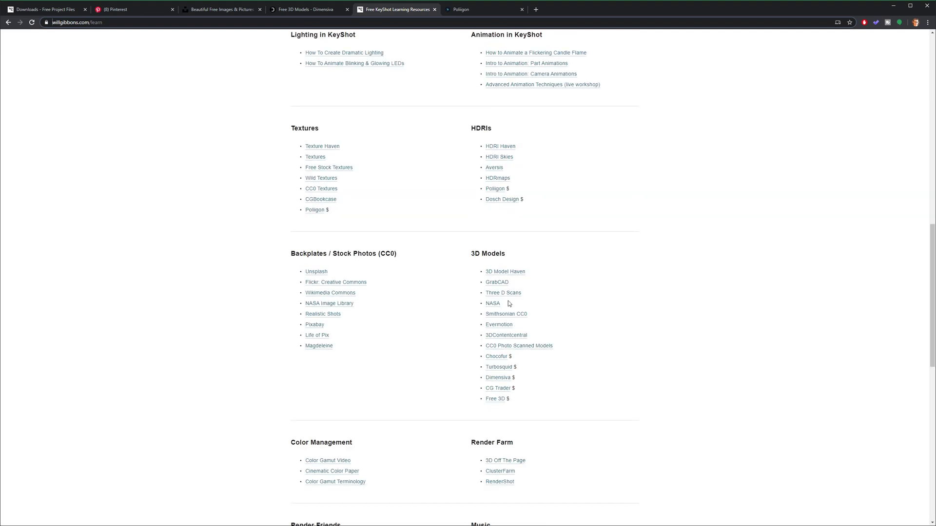
{"action": "scroll", "coordinate": [537, 311], "scroll_direction": "up", "scroll_amount": 8}
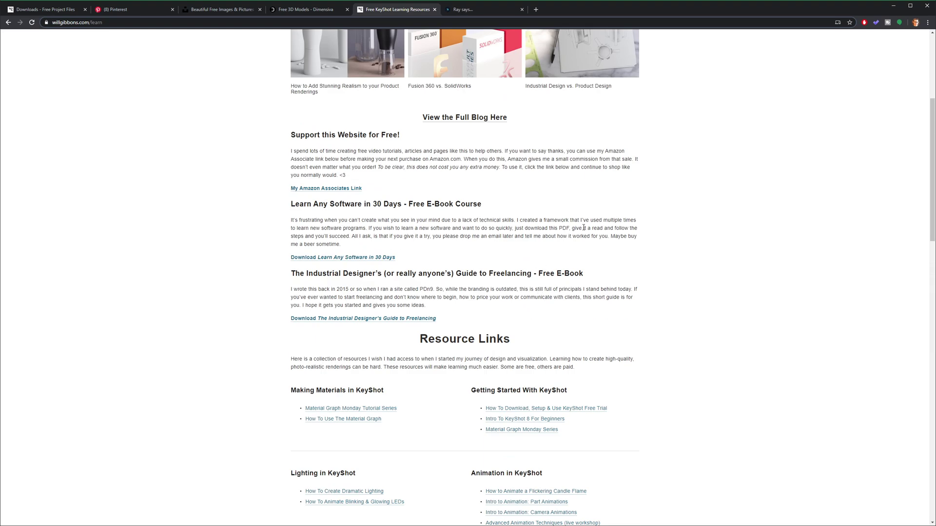
{"action": "left_click", "coordinate": [302, 10]}
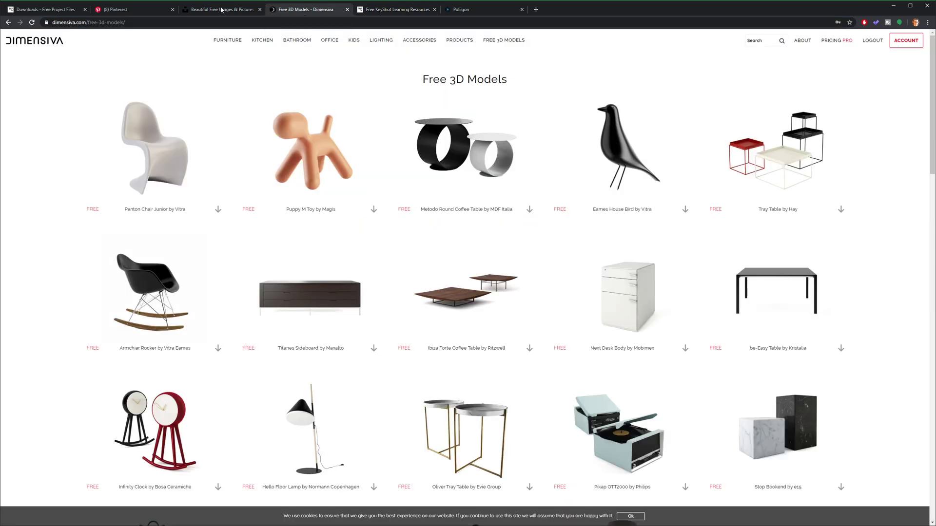
{"action": "left_click", "coordinate": [221, 10]}
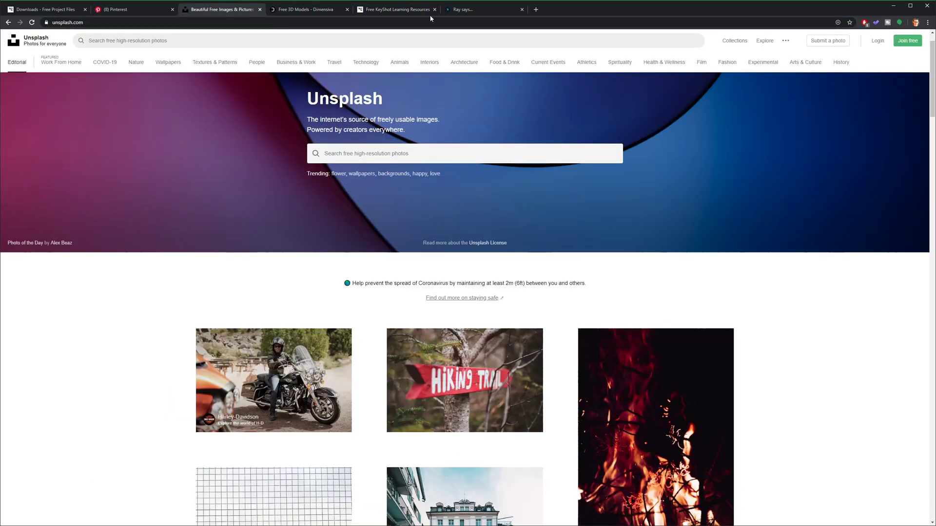
- Switch to the Pinterest tab showing the KS Interior board's 15 pins
{"action": "left_click", "coordinate": [130, 9]}
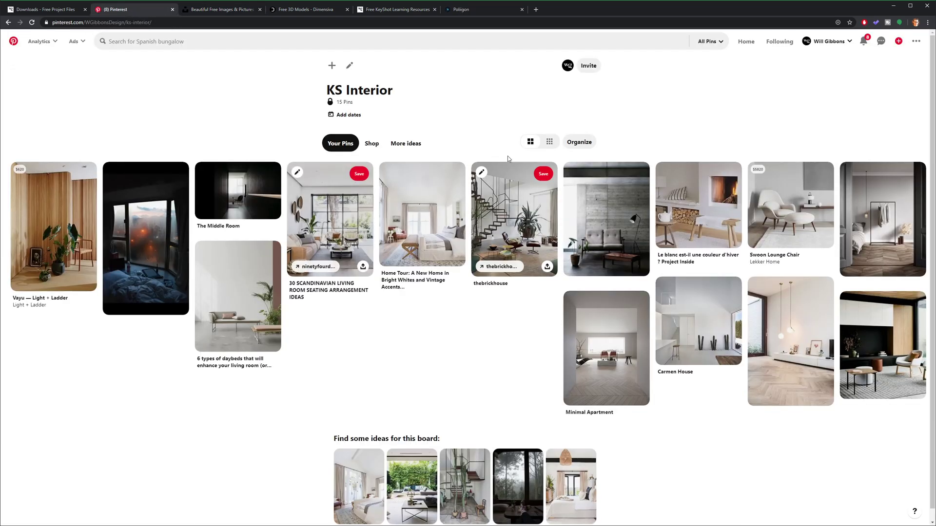
{"action": "scroll", "coordinate": [226, 162], "scroll_direction": "down", "scroll_amount": 1}
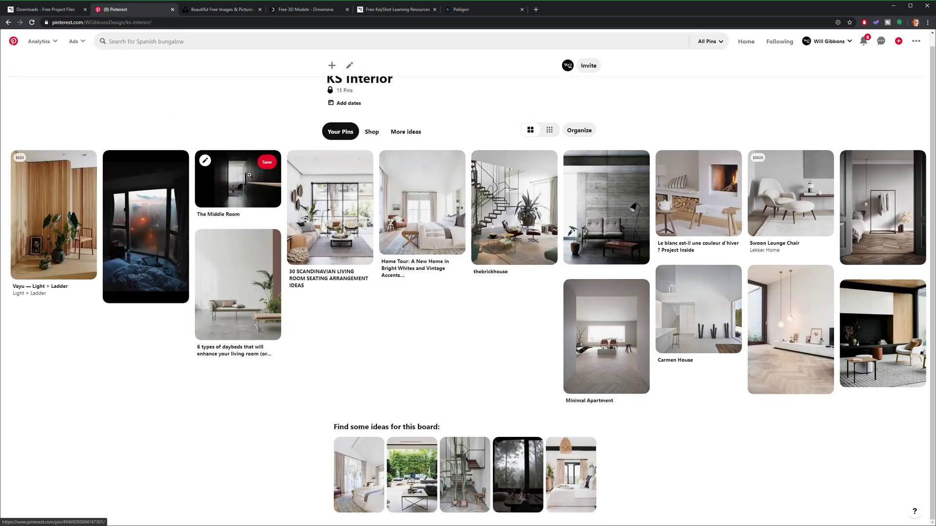